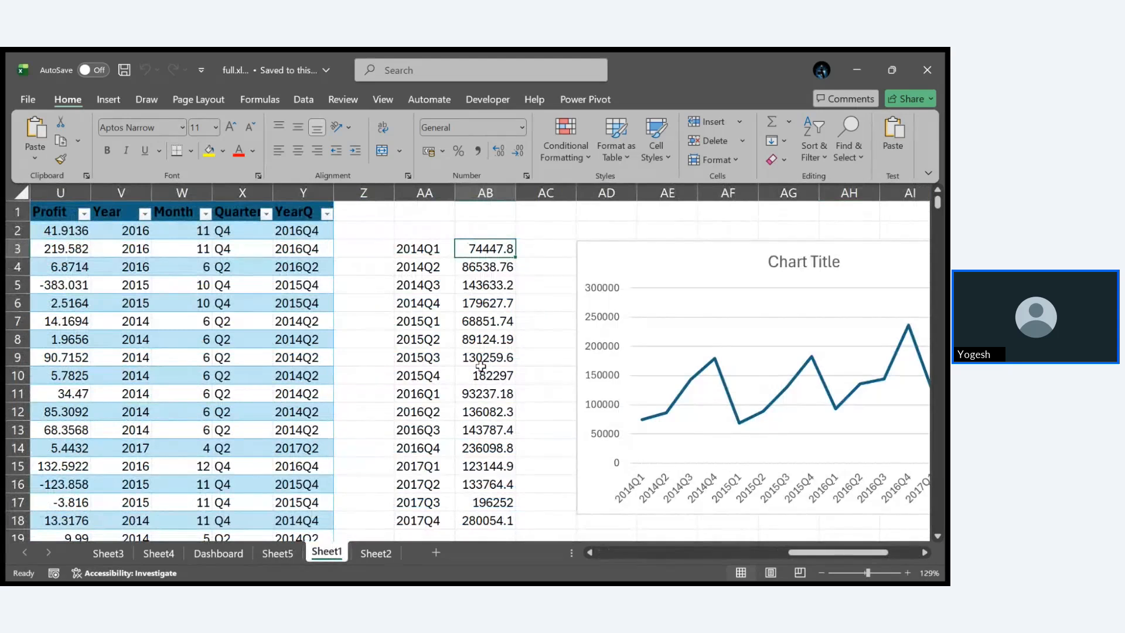
Step: Delete the quarterly sales line chart beside the summary table on Sheet1
scroll(393, 433, down, 1)
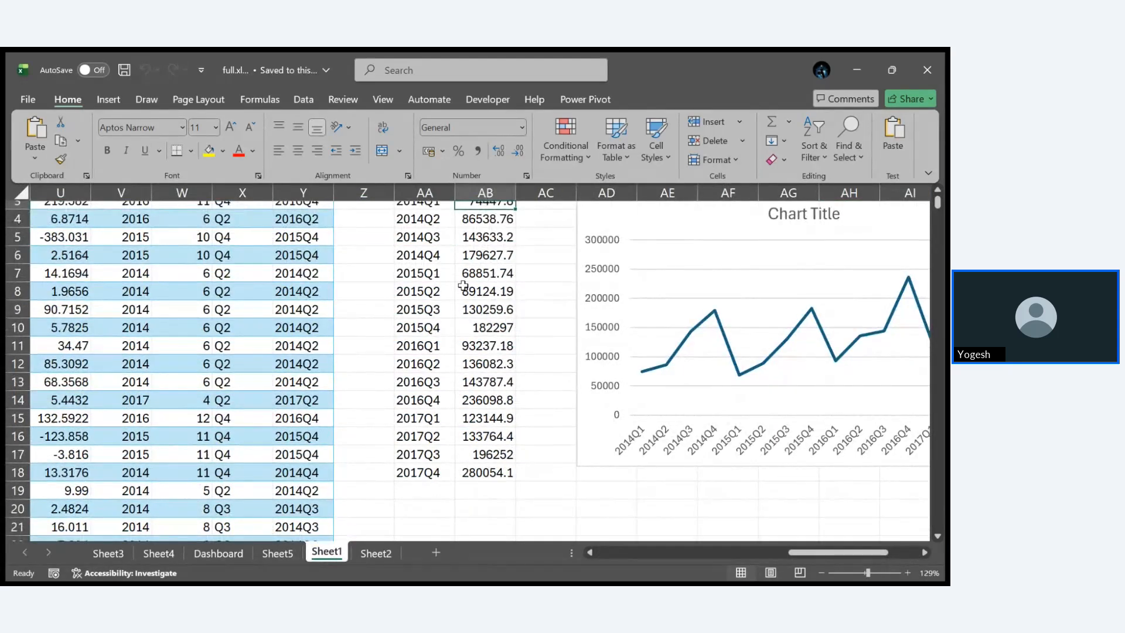
scroll(431, 416, up, 1)
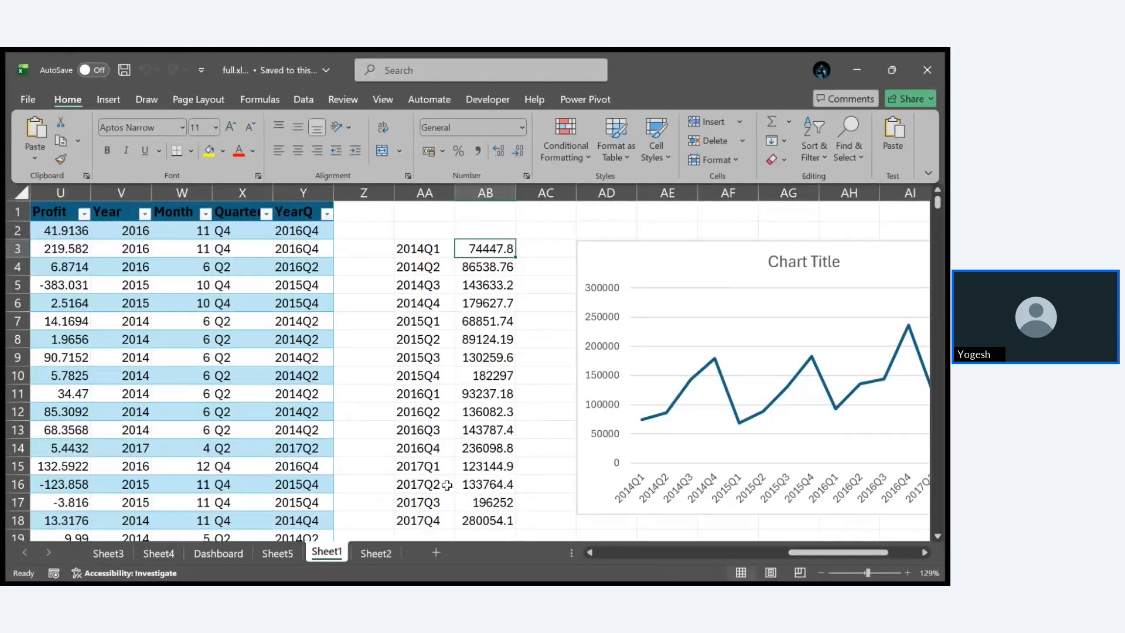
scroll(448, 485, right, 4)
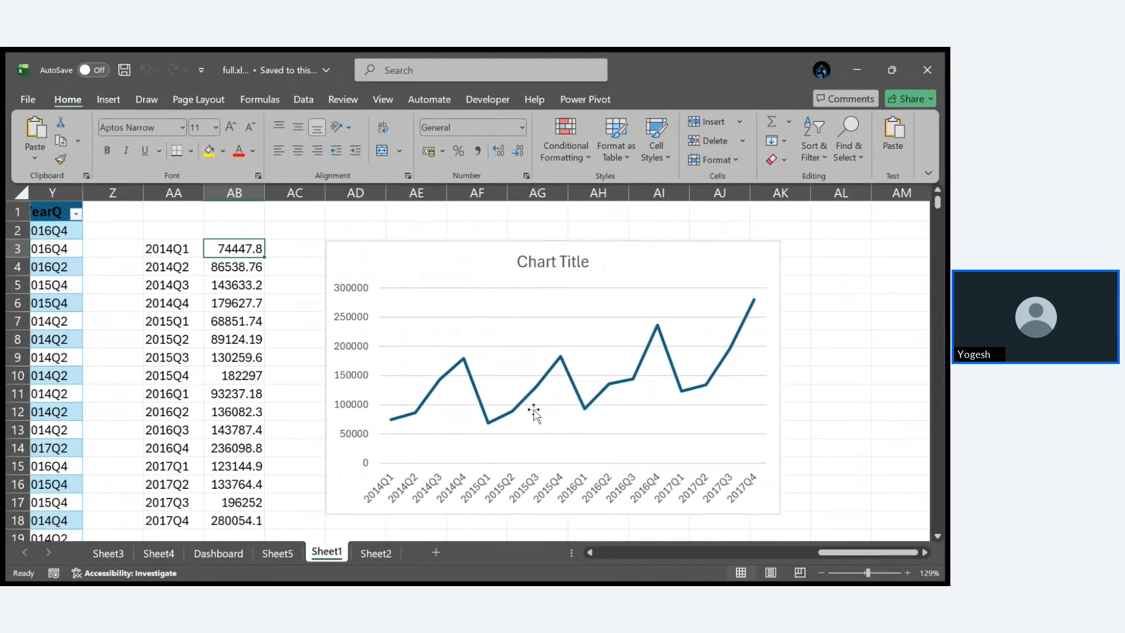
scroll(534, 413, left, 4)
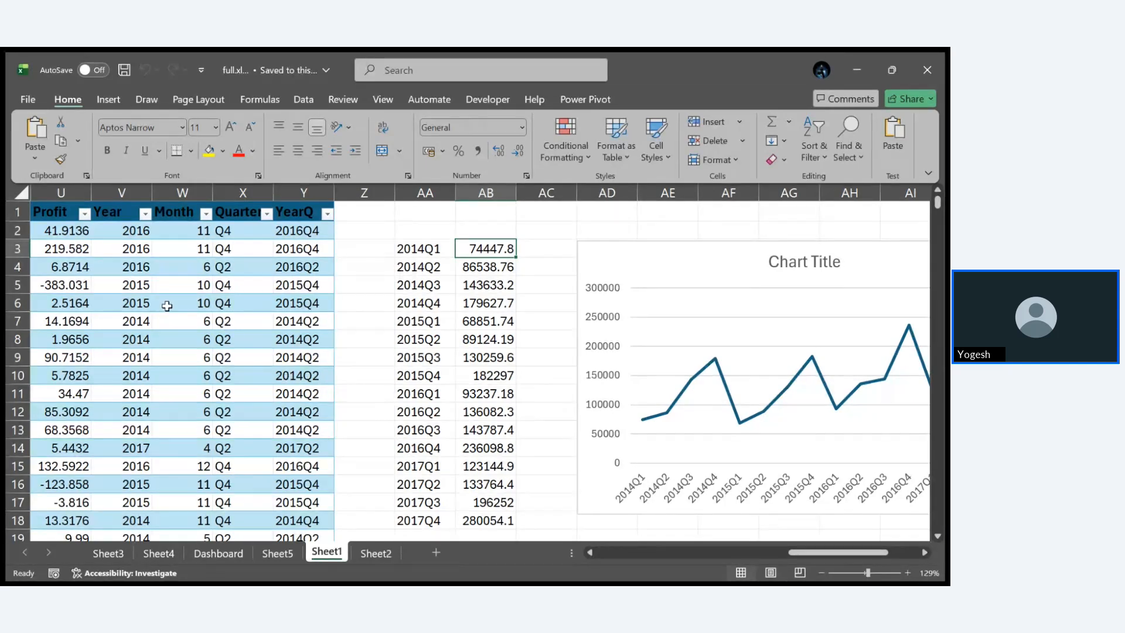
scroll(168, 307, left, 2)
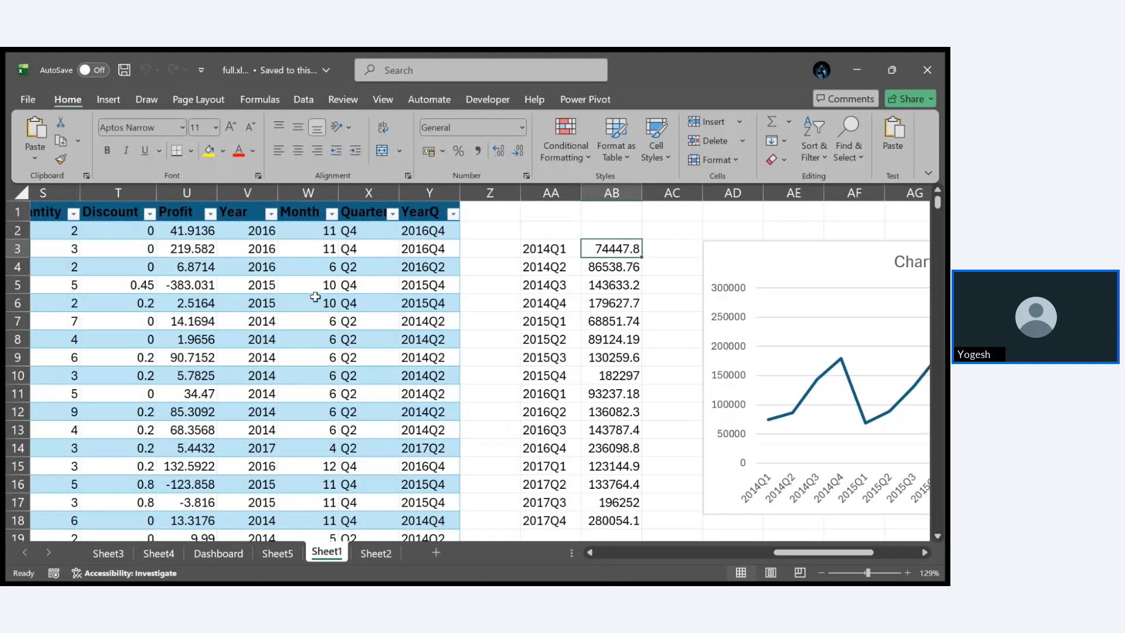
click(793, 260)
key(Delete)
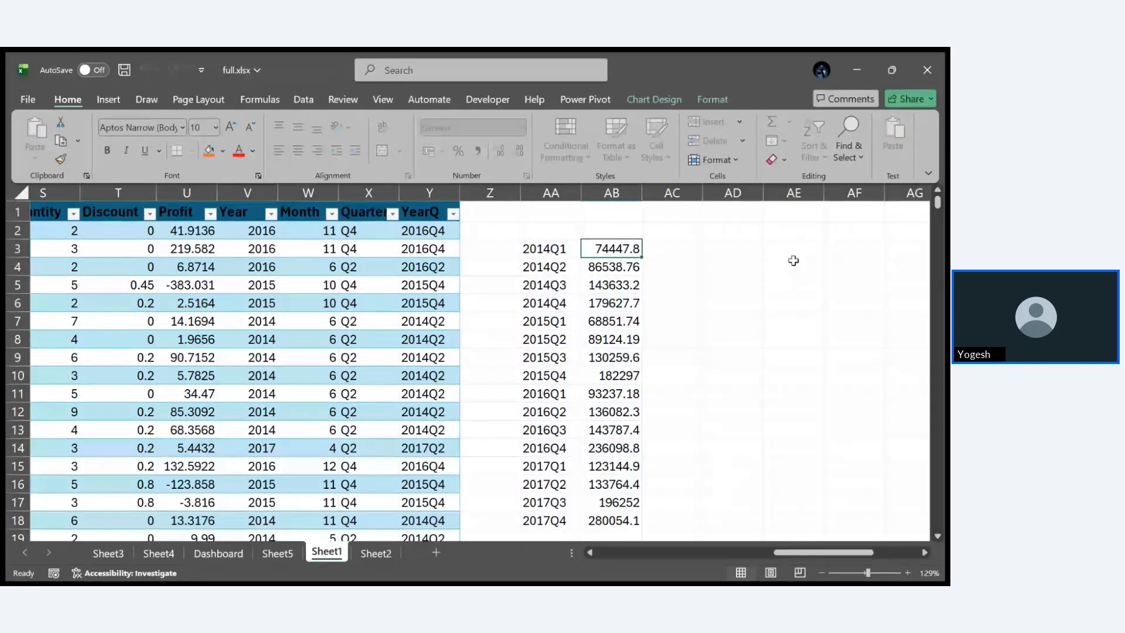
Step: Clear the formula in AA3 that produces the year-quarter labels of the summary table
click(537, 252)
key(F2)
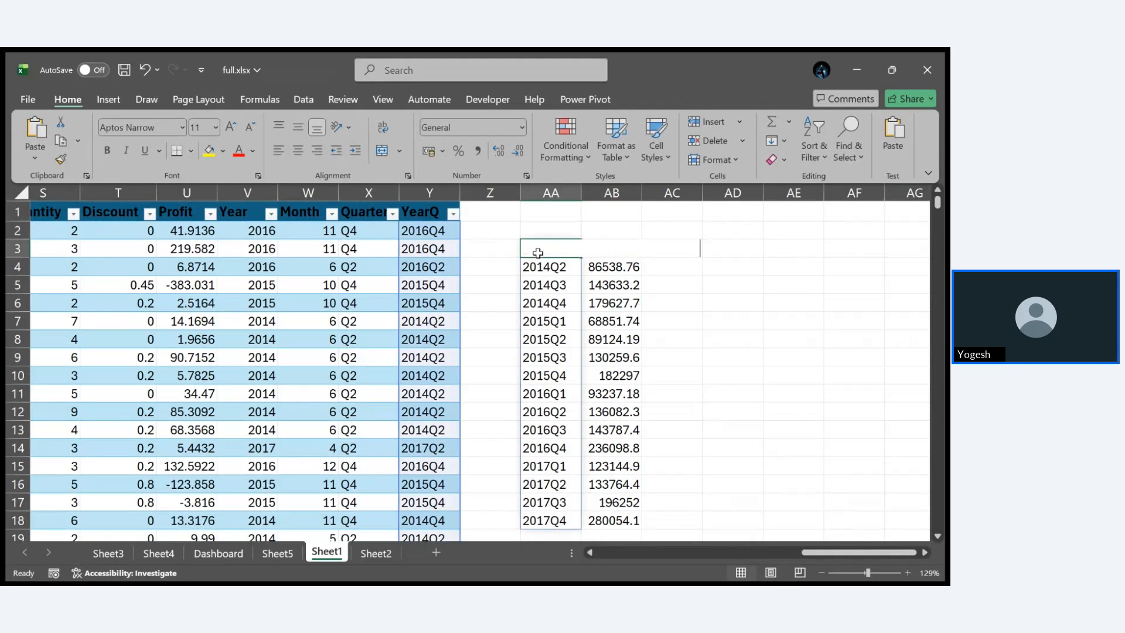
key(ctrl+a)
key(ctrl+x)
click(774, 301)
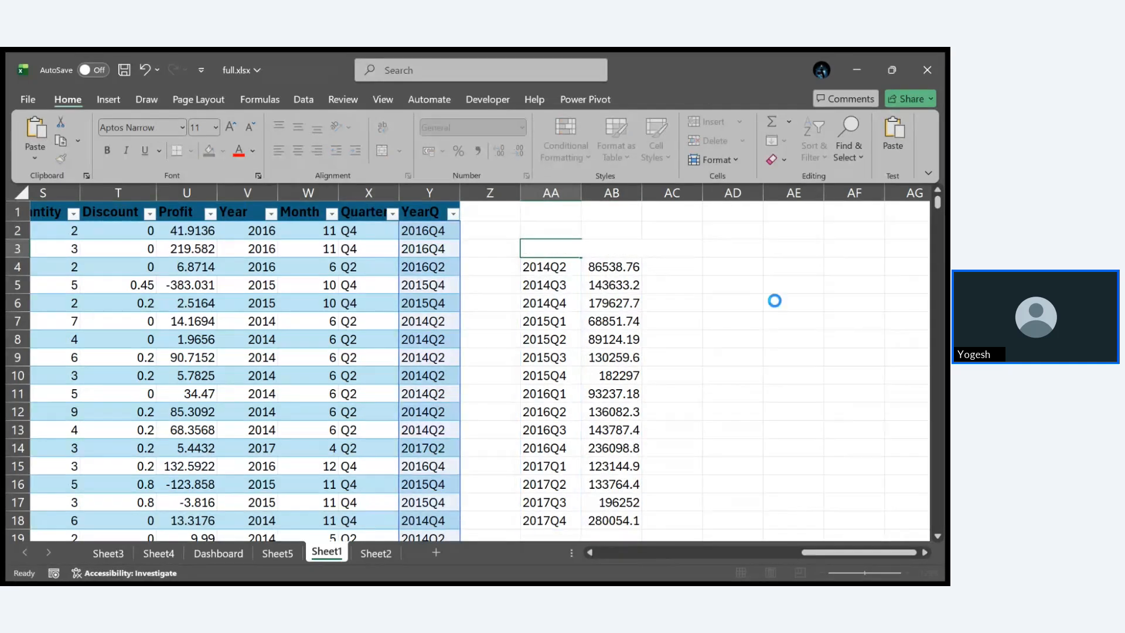
Step: Clear the sales totals in AB3:AB18 of the summary table
click(620, 250)
key(F2)
click(616, 389)
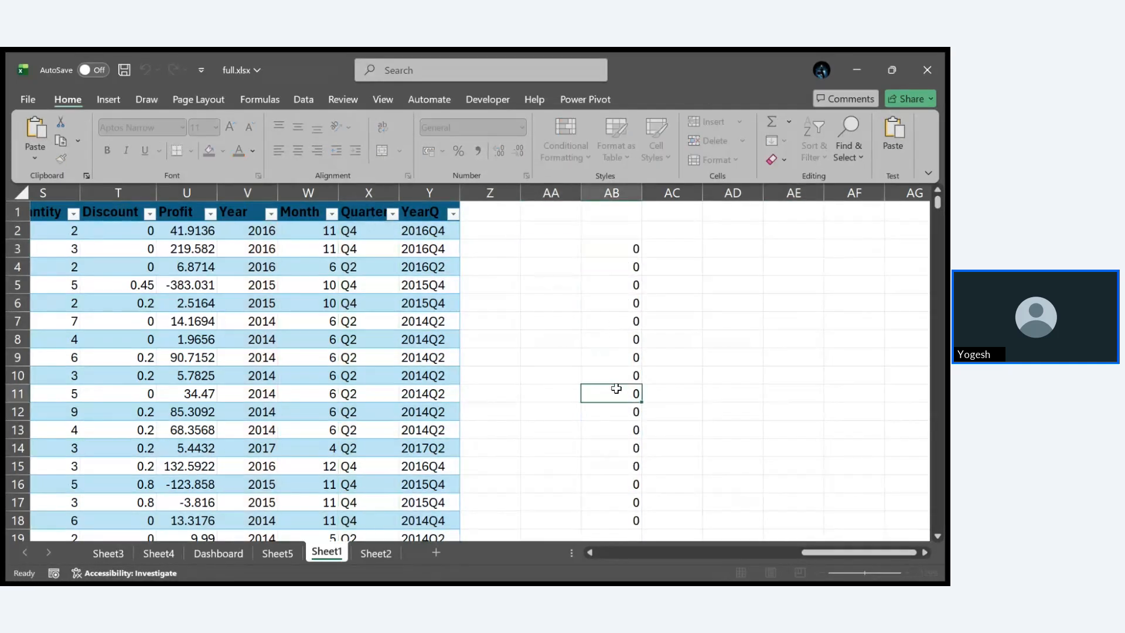
click(607, 254)
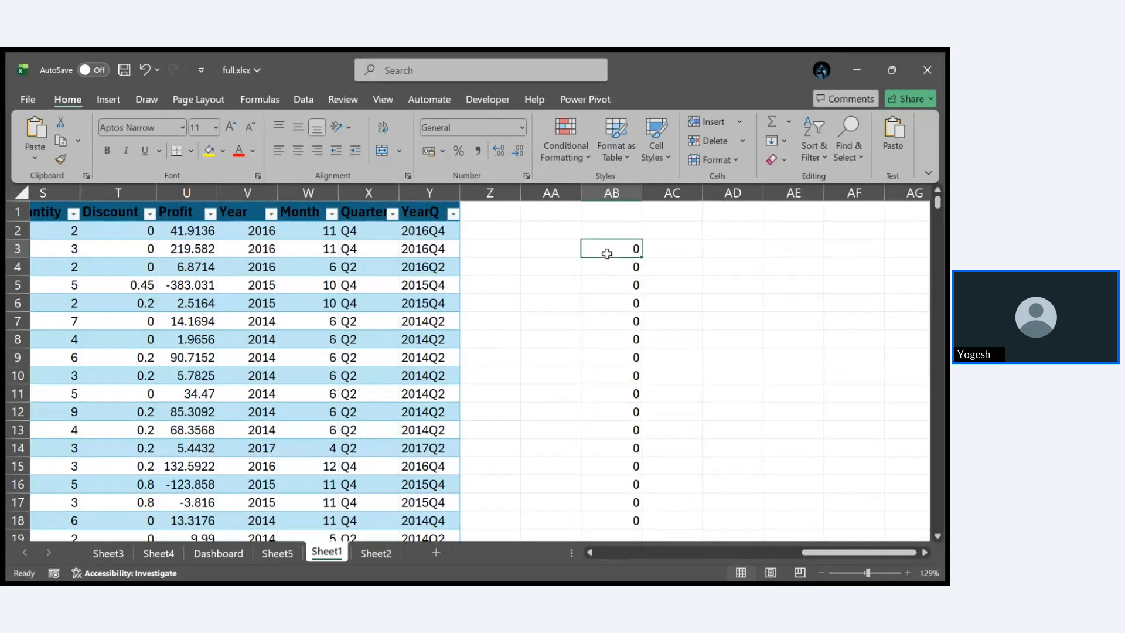
drag(607, 253, 610, 516)
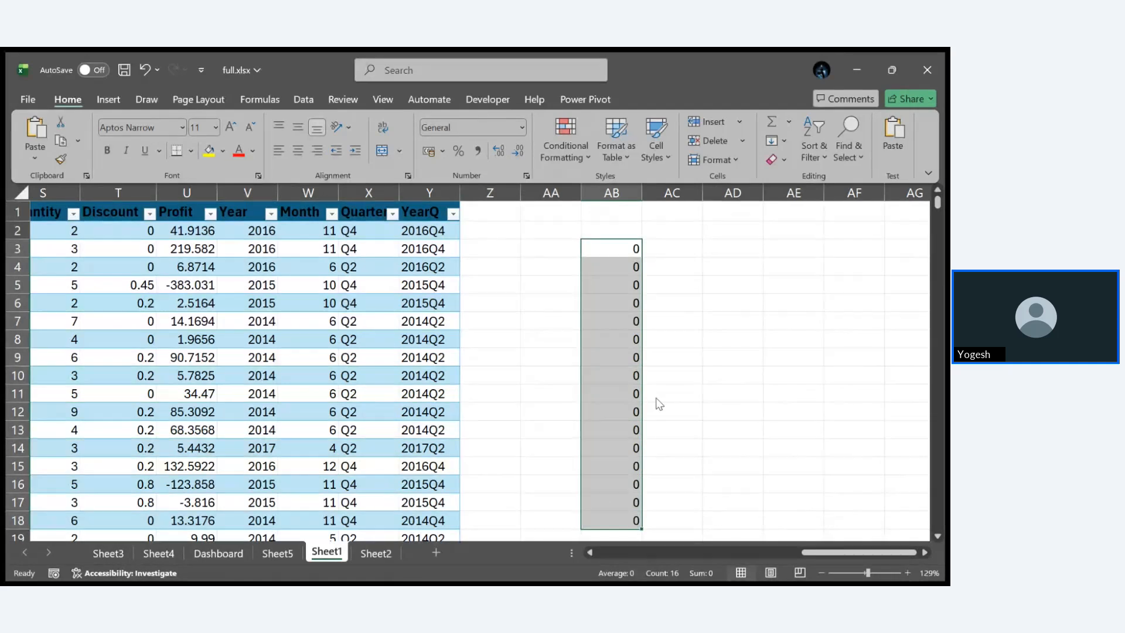
key(Delete)
click(705, 268)
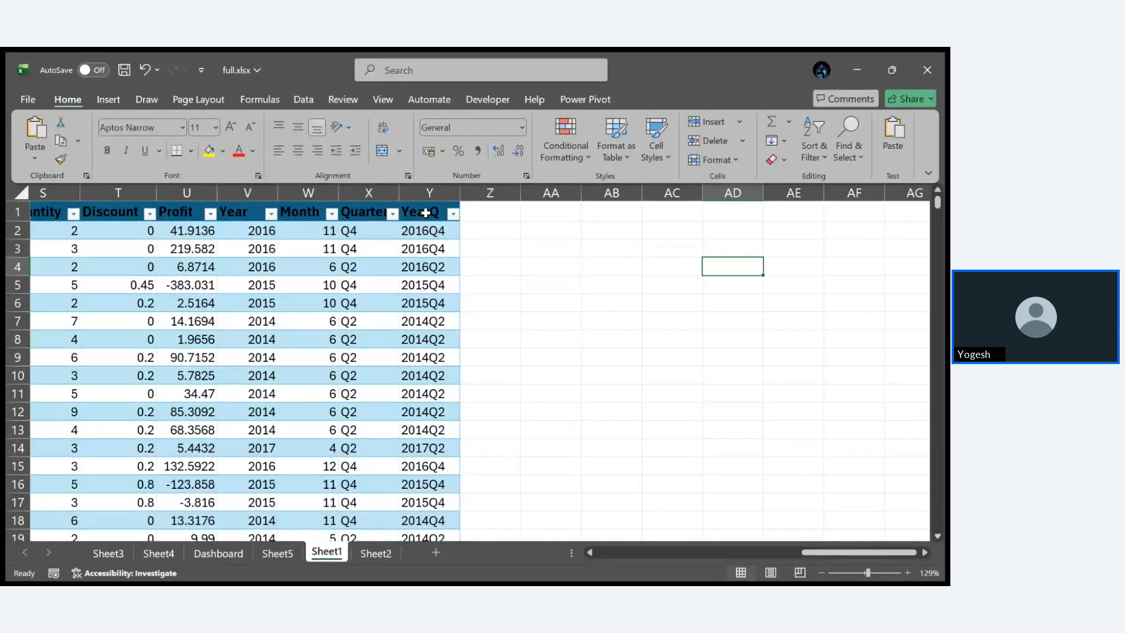
Step: Delete the helper columns Year, Month, Quarter and YearQ (V to Y) from the data table
click(233, 211)
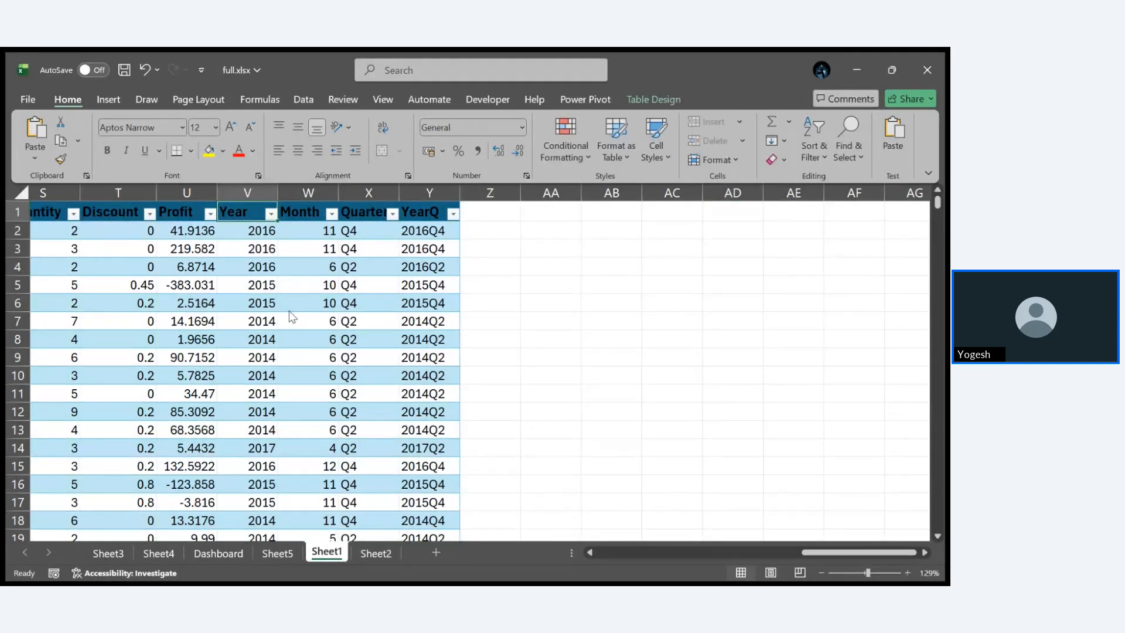
click(247, 192)
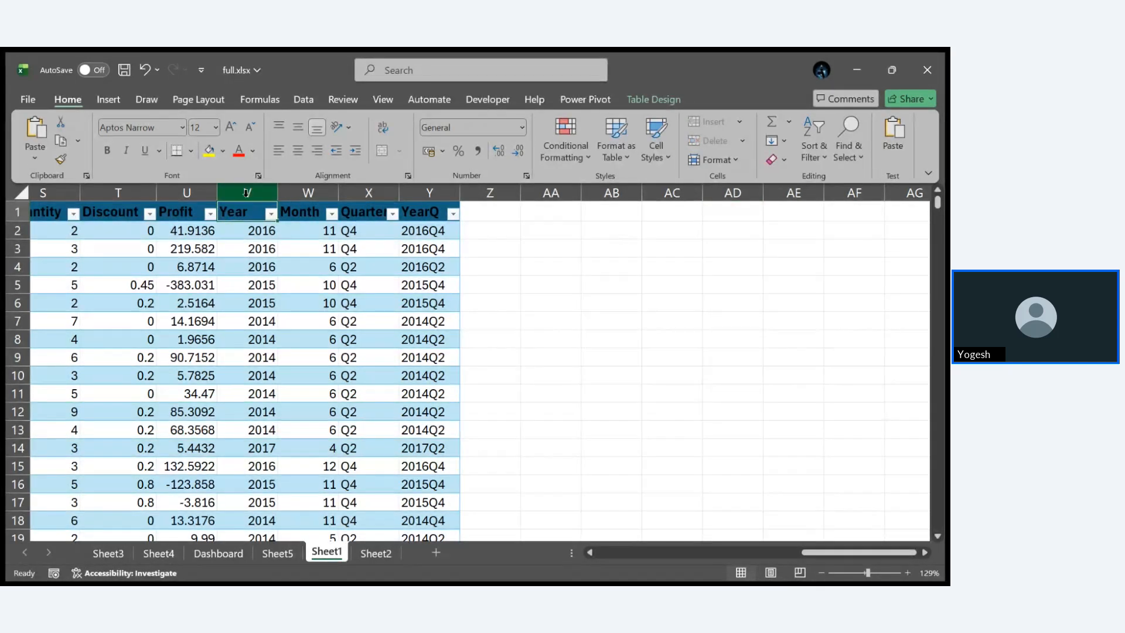
drag(247, 192, 437, 189)
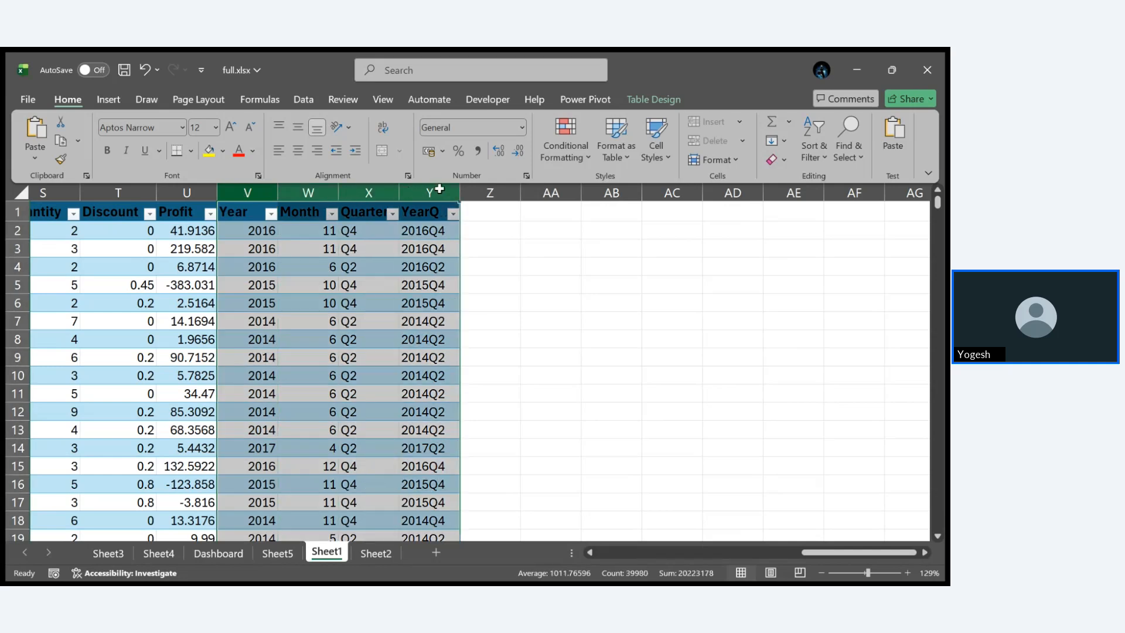
click(528, 352)
click(536, 381)
scroll(537, 380, left, 3)
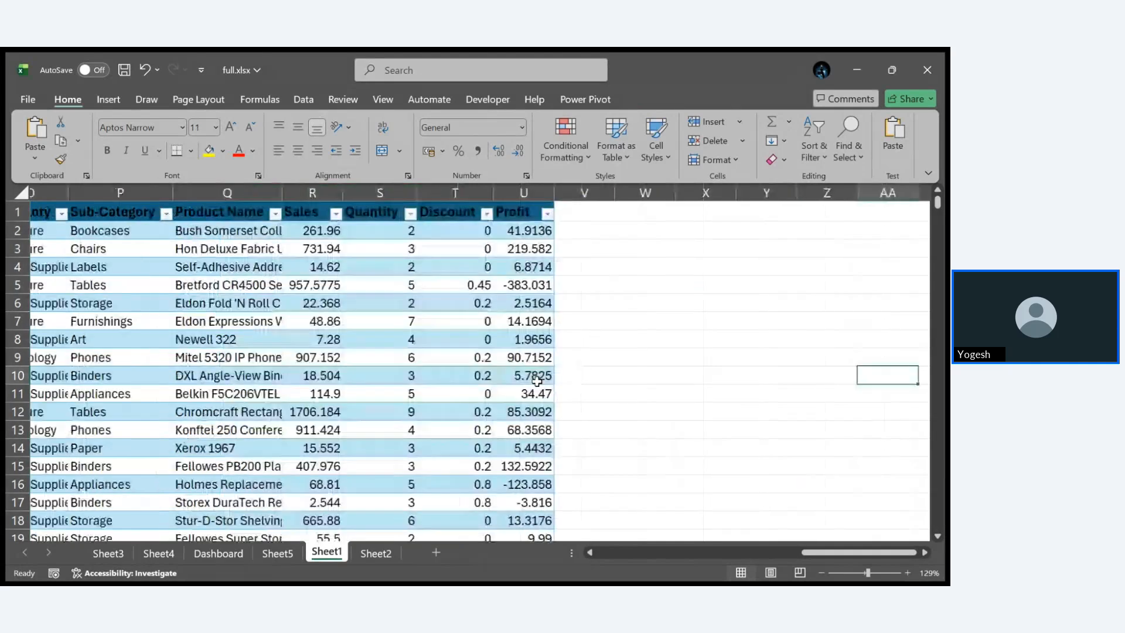
Step: Insert a PivotTable based on the Sheet1 data table on a new worksheet
scroll(537, 381, left, 6)
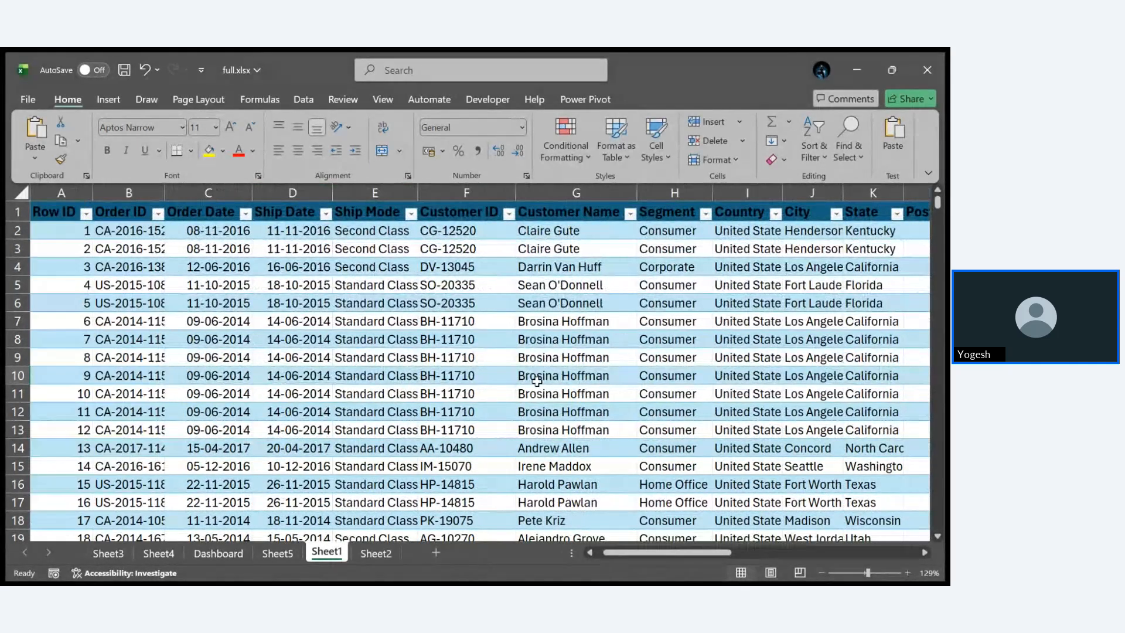
click(472, 362)
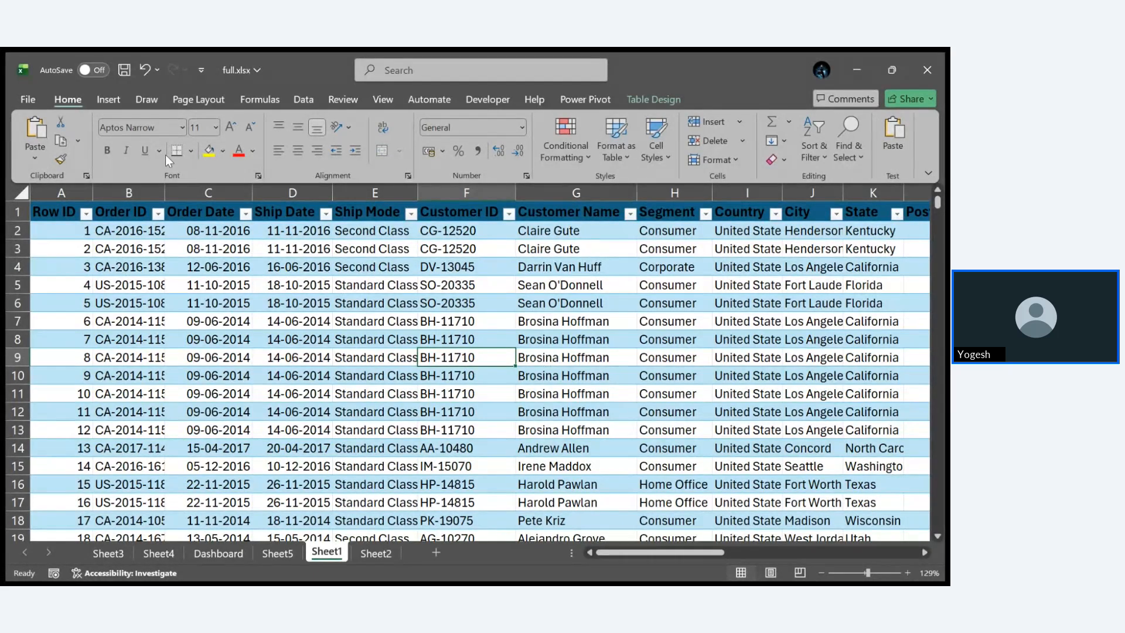
click(111, 101)
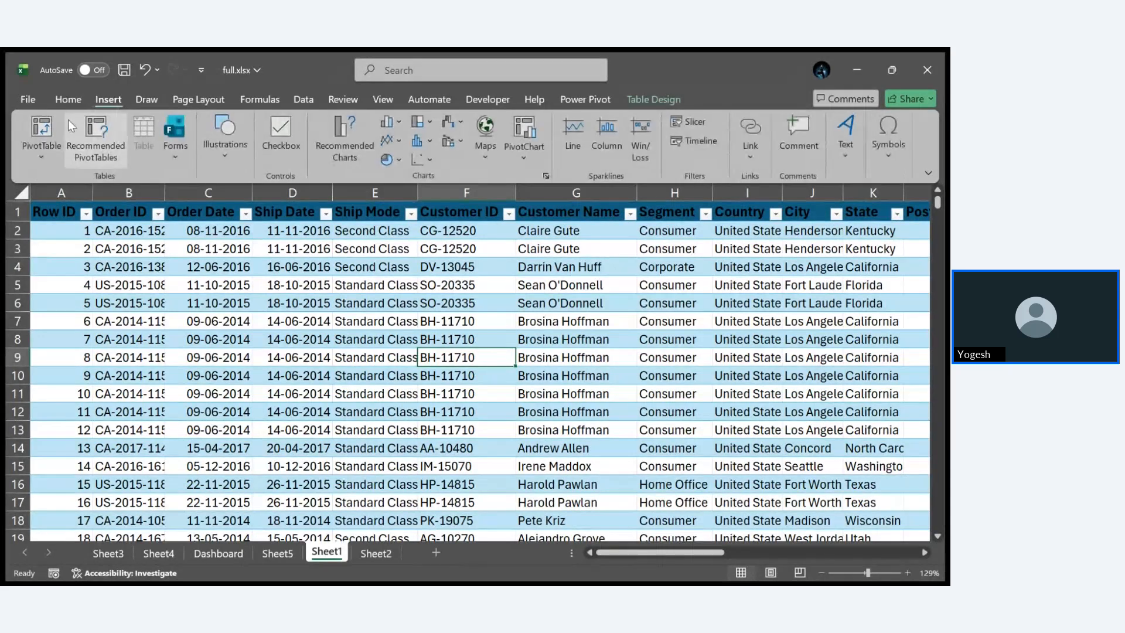
click(57, 123)
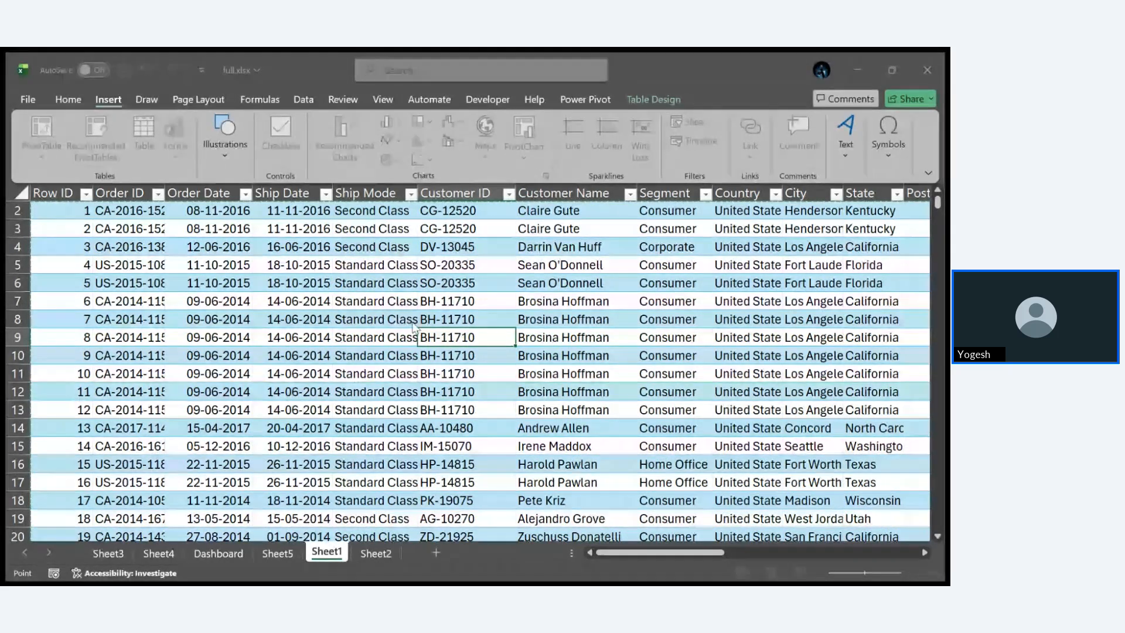
click(473, 342)
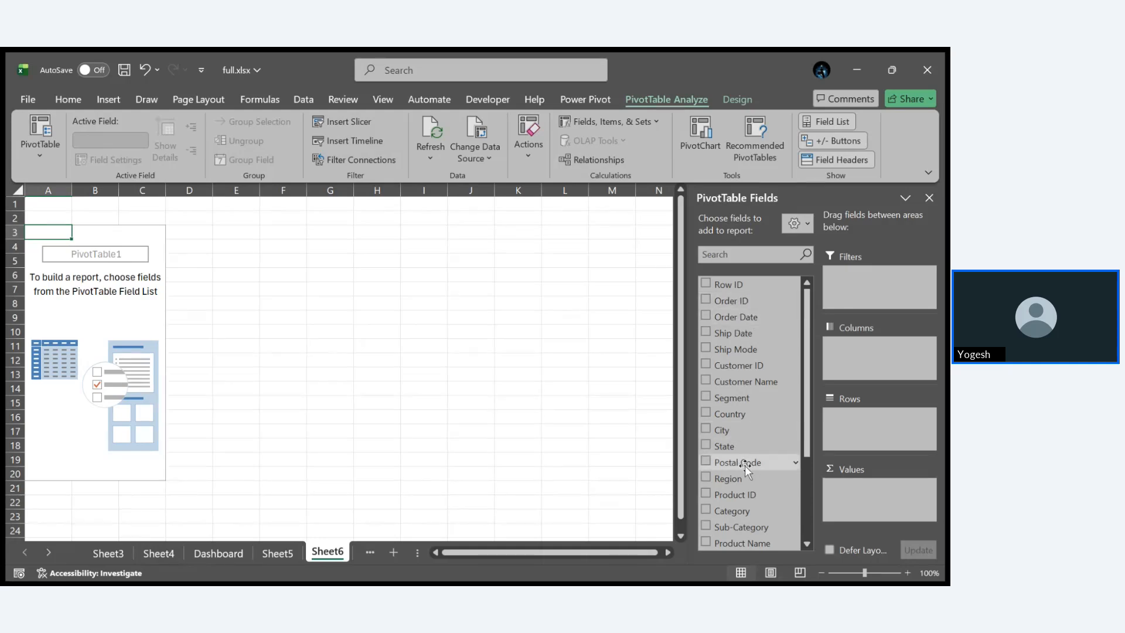
Step: Add the Order Date field to the PivotTable's Rows area
scroll(744, 465, down, 3)
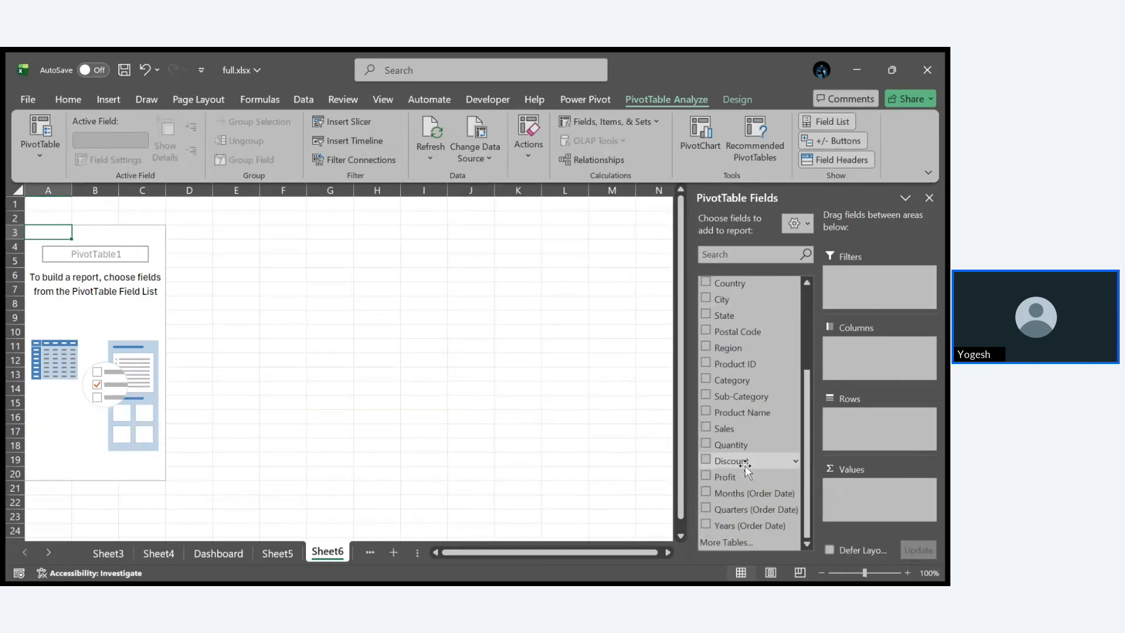
scroll(745, 465, up, 3)
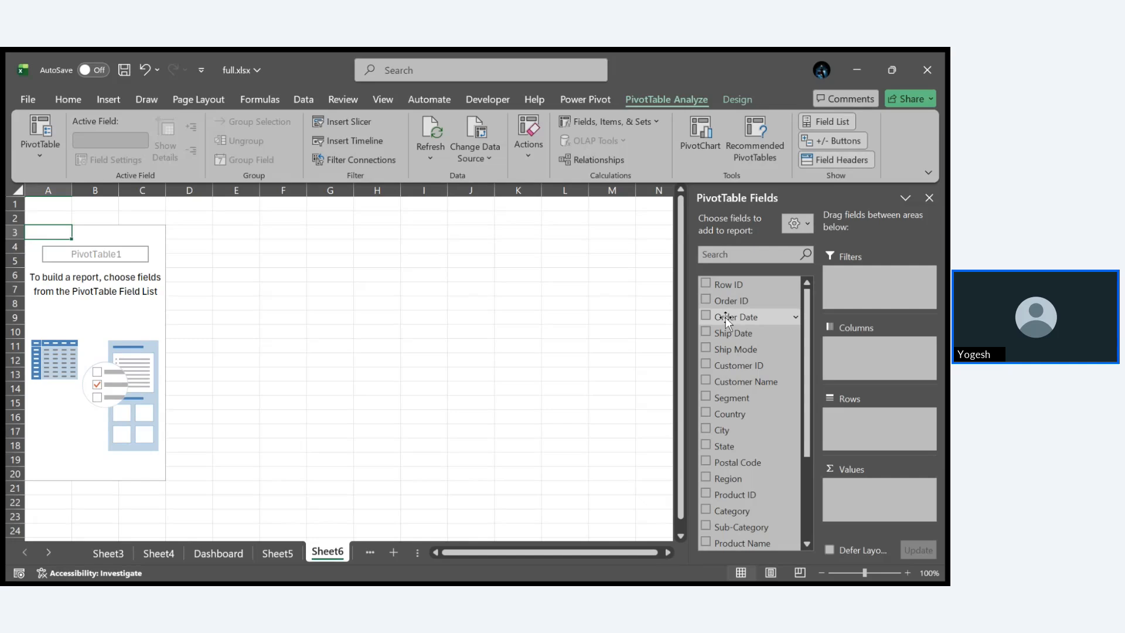
drag(725, 318, 866, 416)
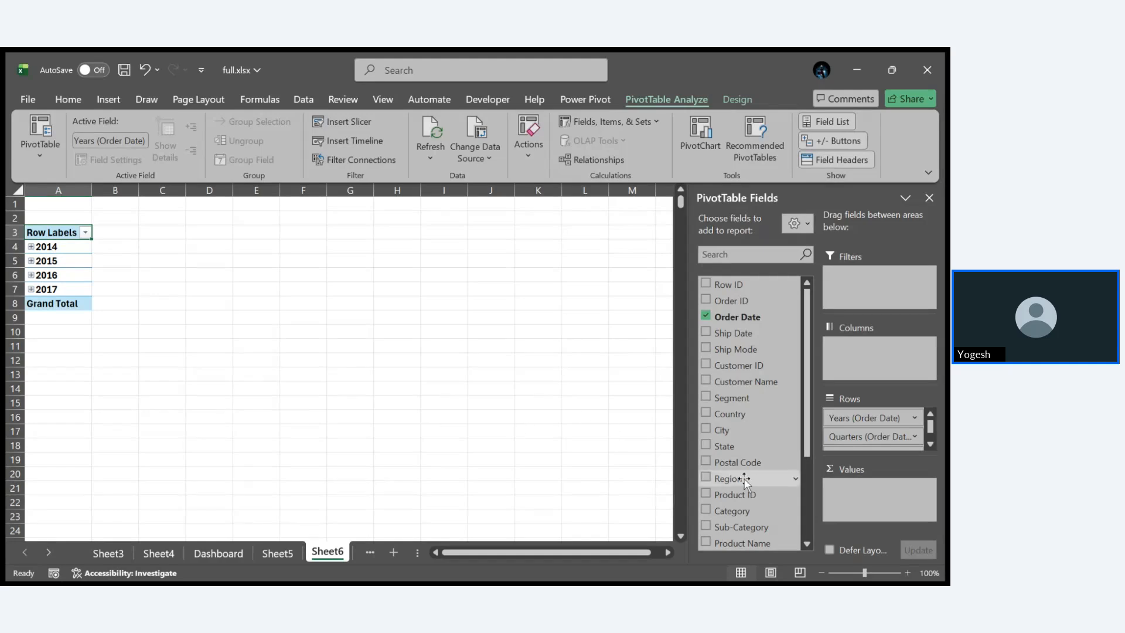
Step: Add the Sales field to the PivotTable's Values area
scroll(750, 445, down, 1)
scroll(750, 434, down, 2)
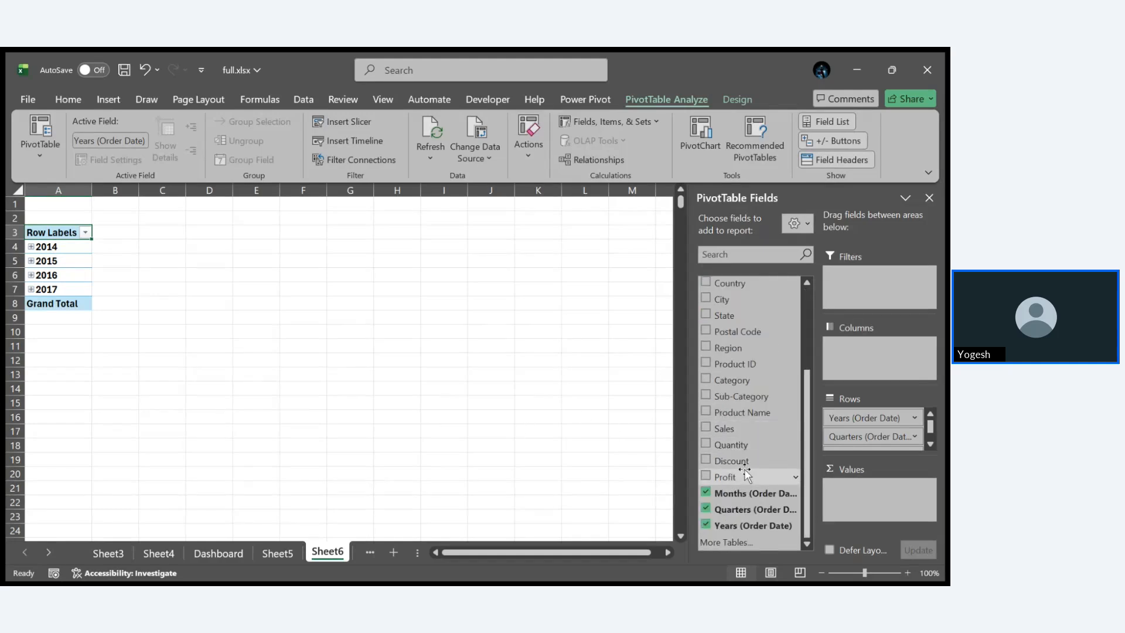
drag(733, 431, 874, 483)
click(383, 361)
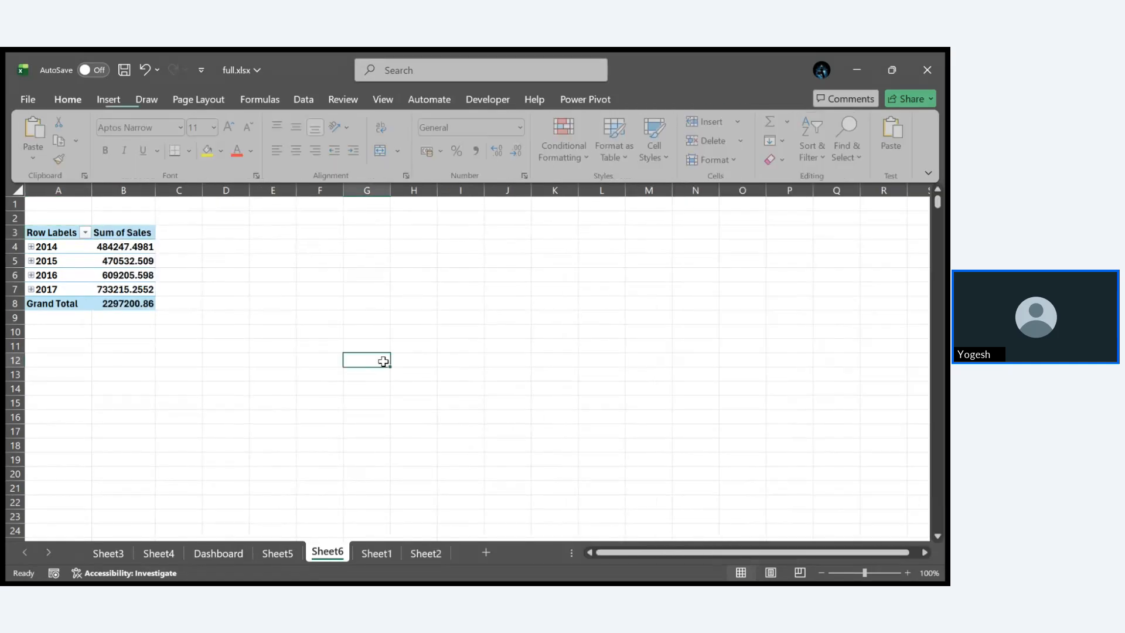
Step: Expand 2014, its Qtr1 and January in the PivotTable to examine sales down to individual order dates
scroll(383, 361, up, 12)
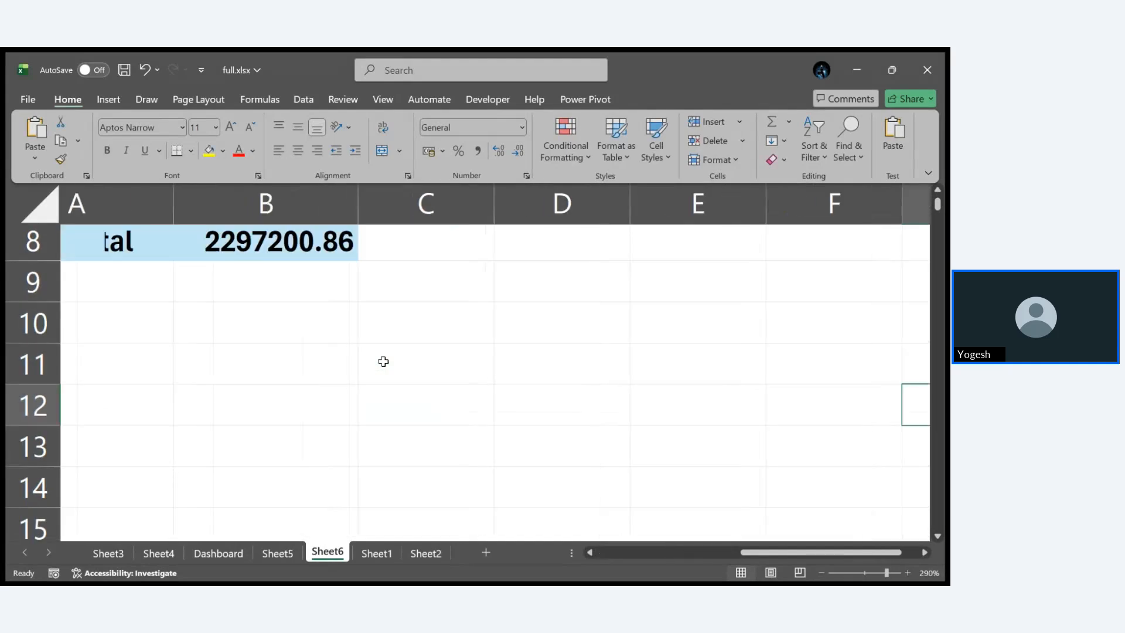
scroll(383, 361, down, 1)
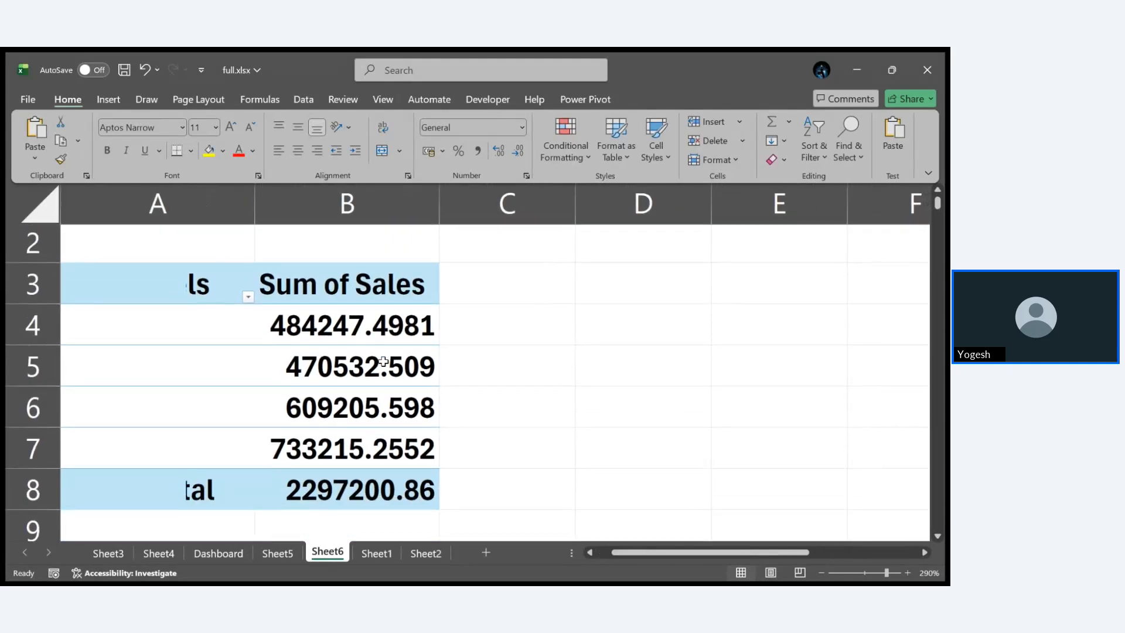
click(467, 361)
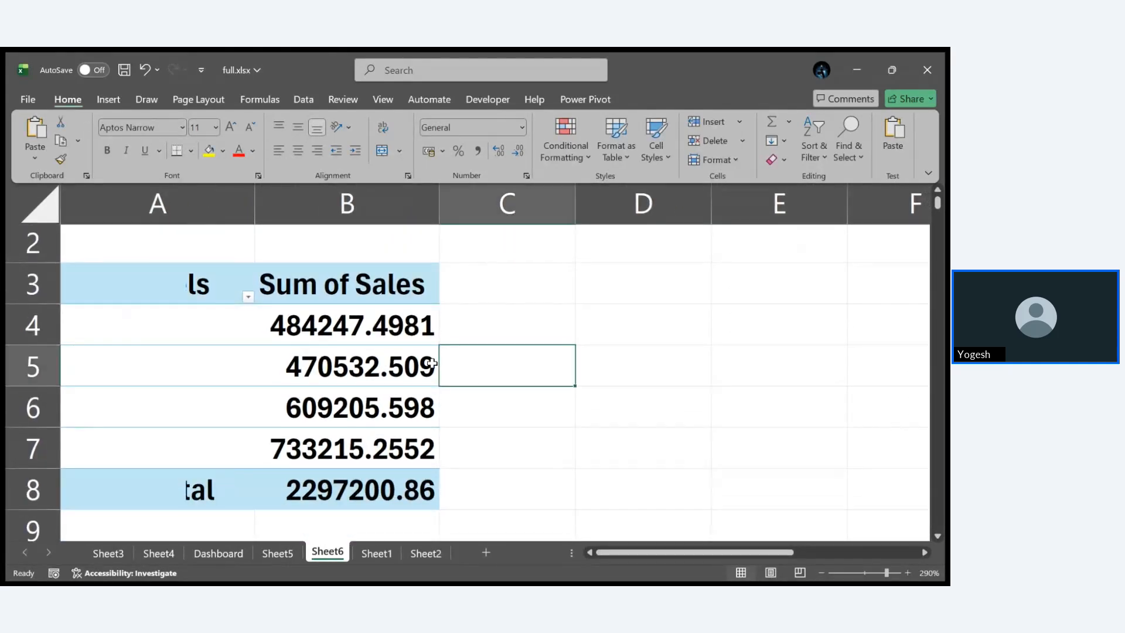
click(219, 376)
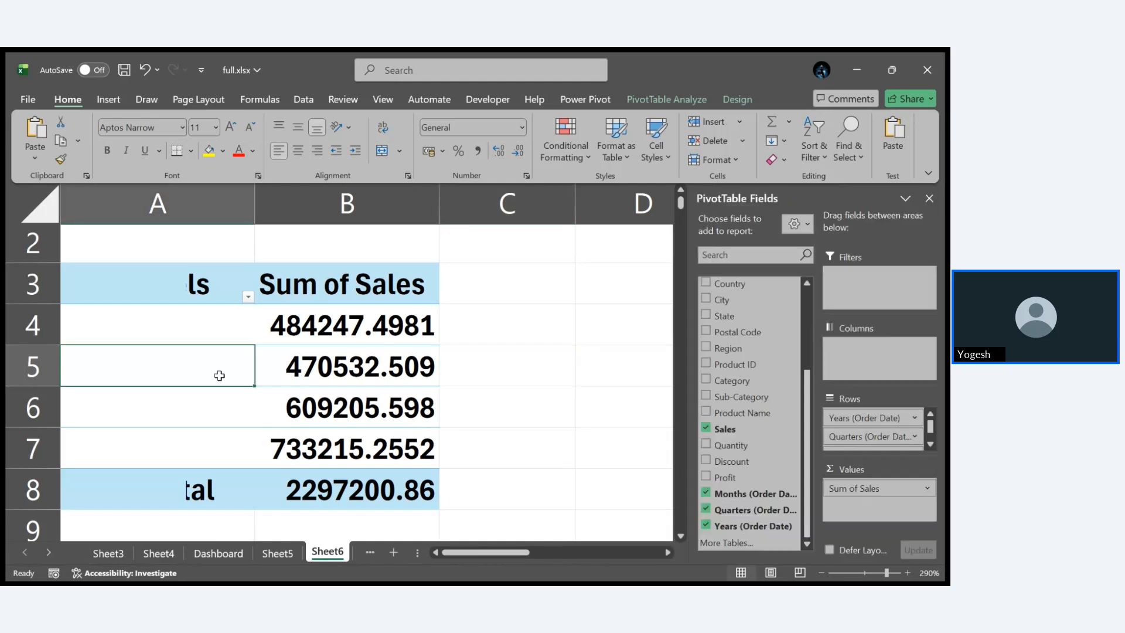
scroll(306, 373, down, 6)
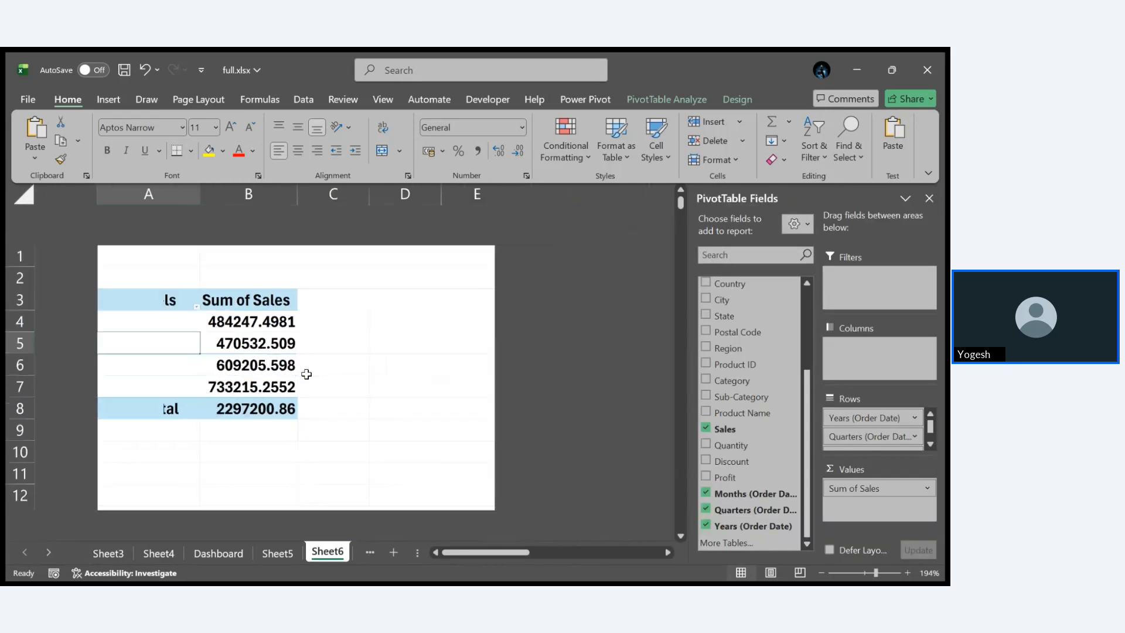
scroll(306, 374, down, 5)
scroll(306, 373, up, 7)
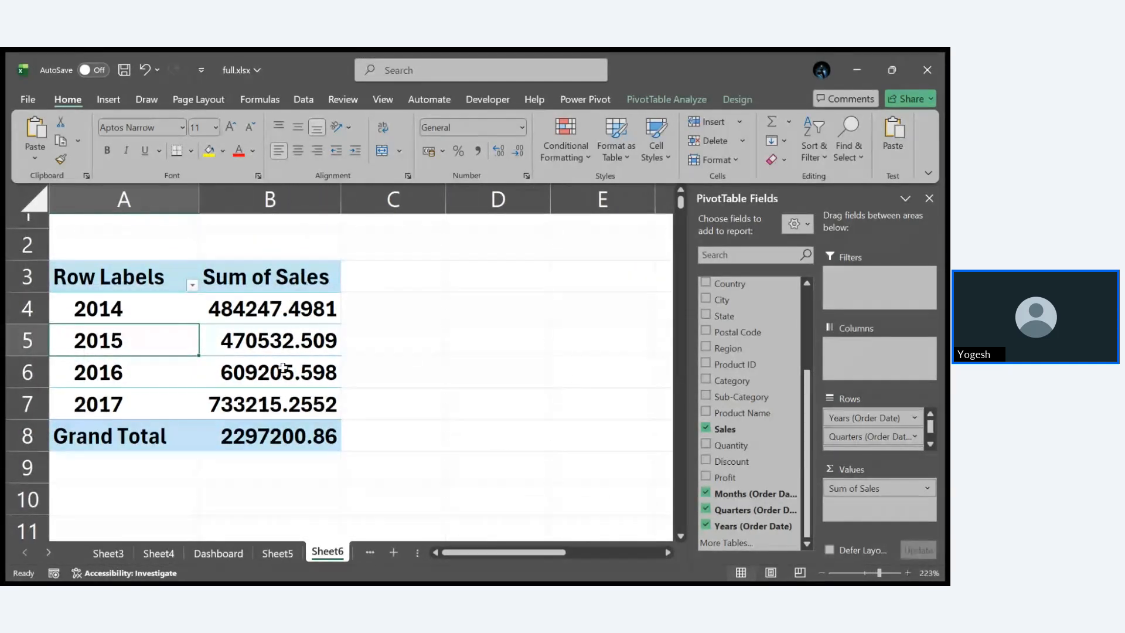
click(63, 314)
double_click(63, 313)
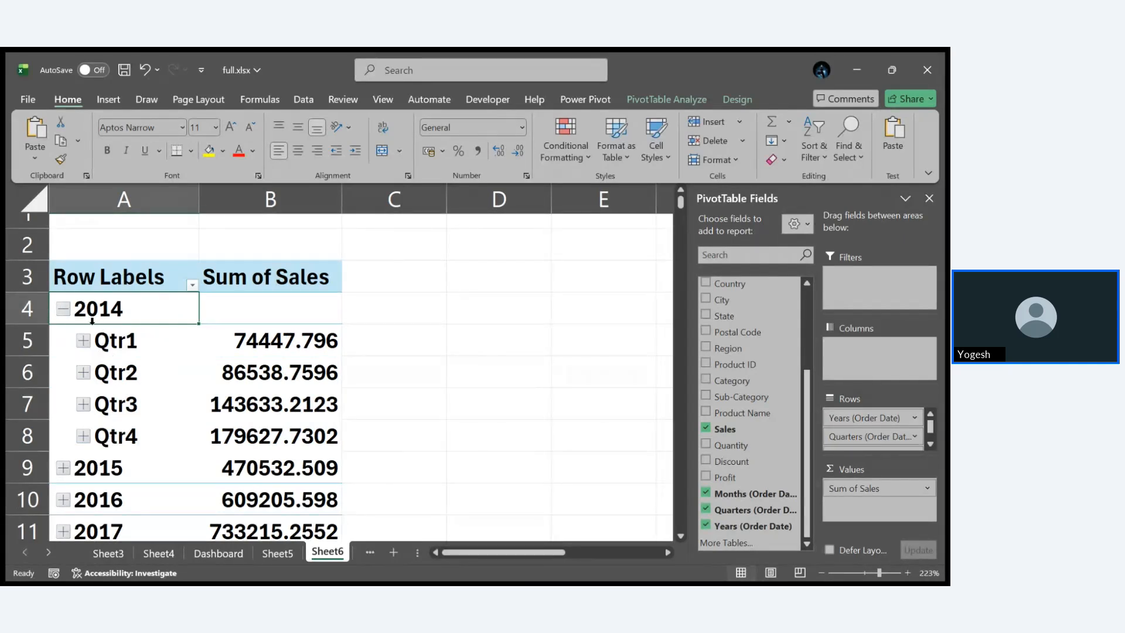
click(84, 344)
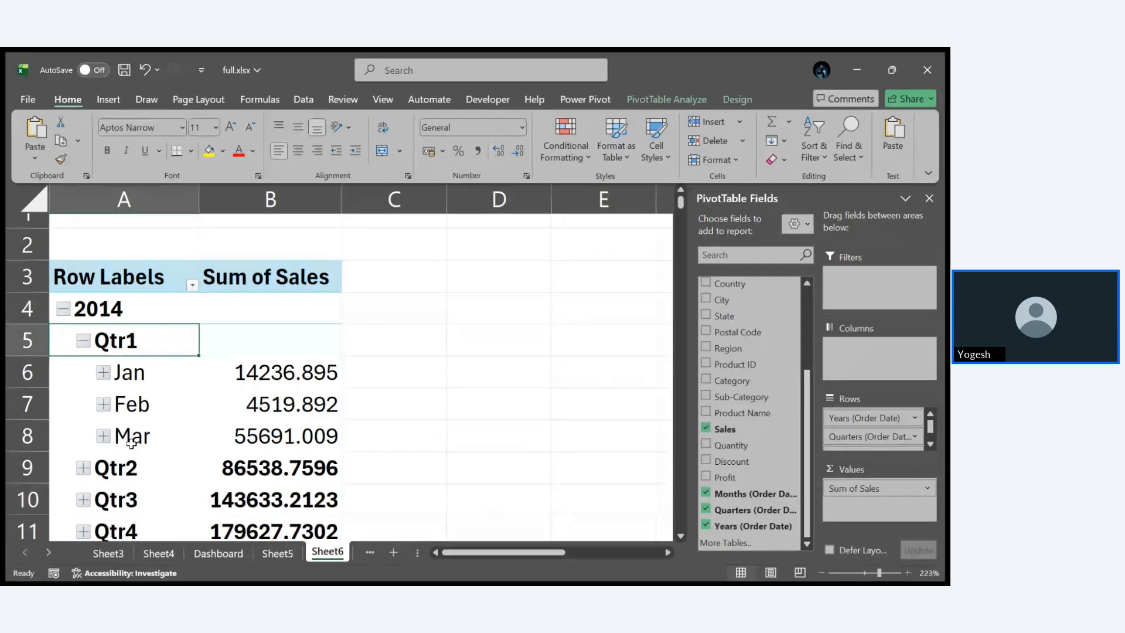
click(103, 373)
scroll(155, 399, down, 6)
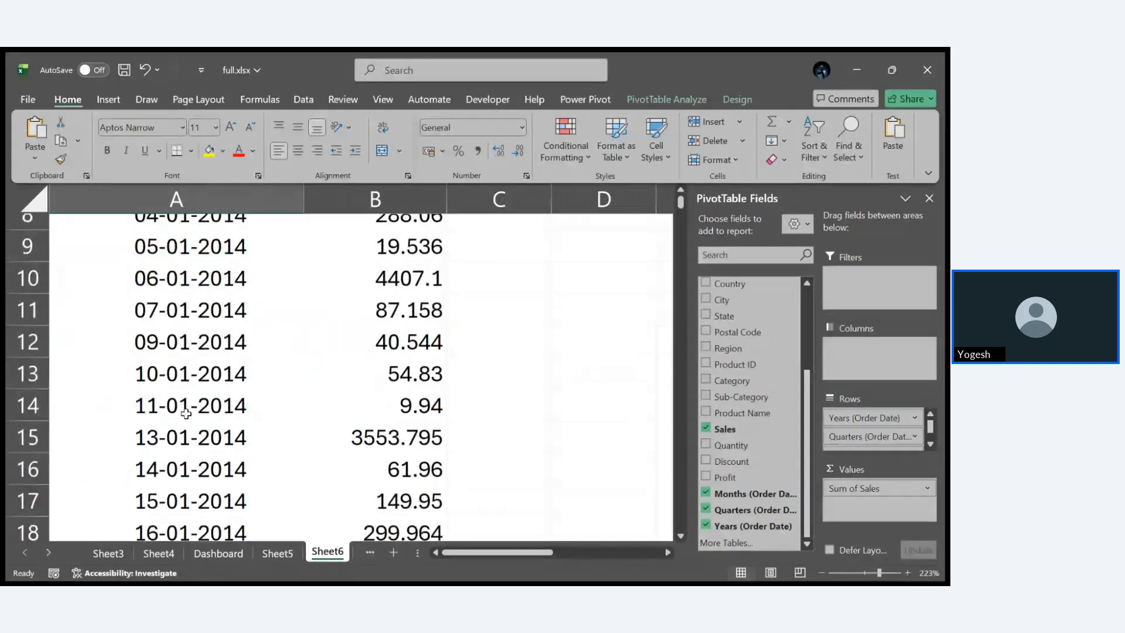
Step: Review the rest of the January 2014 dates, and collapse January, Qtr1 and 2014 back to year level
scroll(186, 413, down, 3)
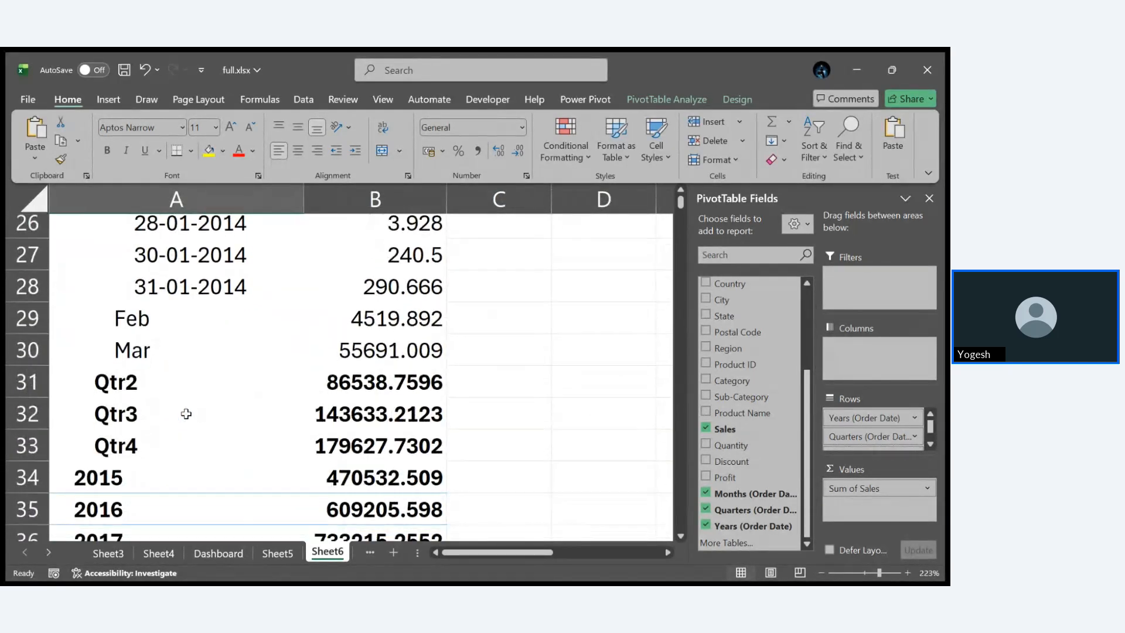
scroll(174, 402, up, 8)
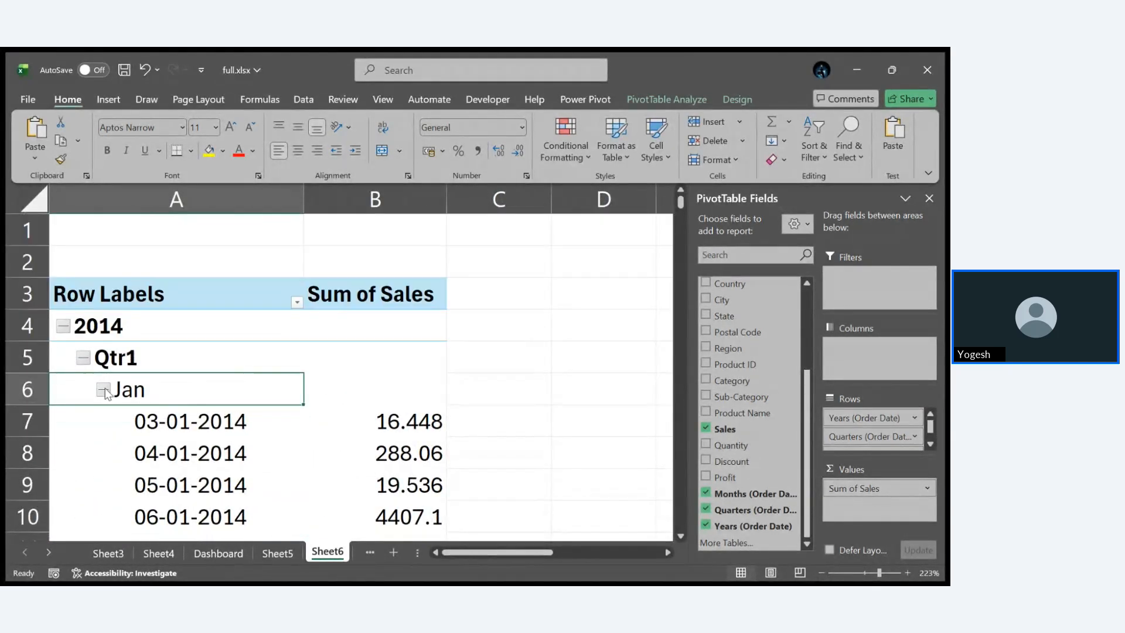
click(103, 391)
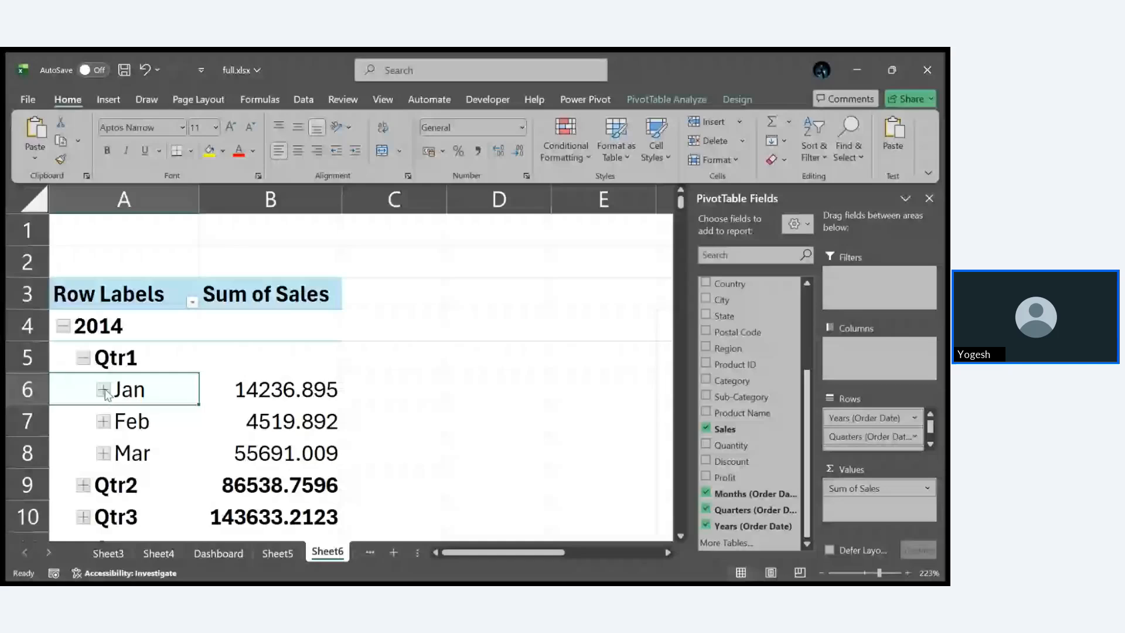
click(81, 359)
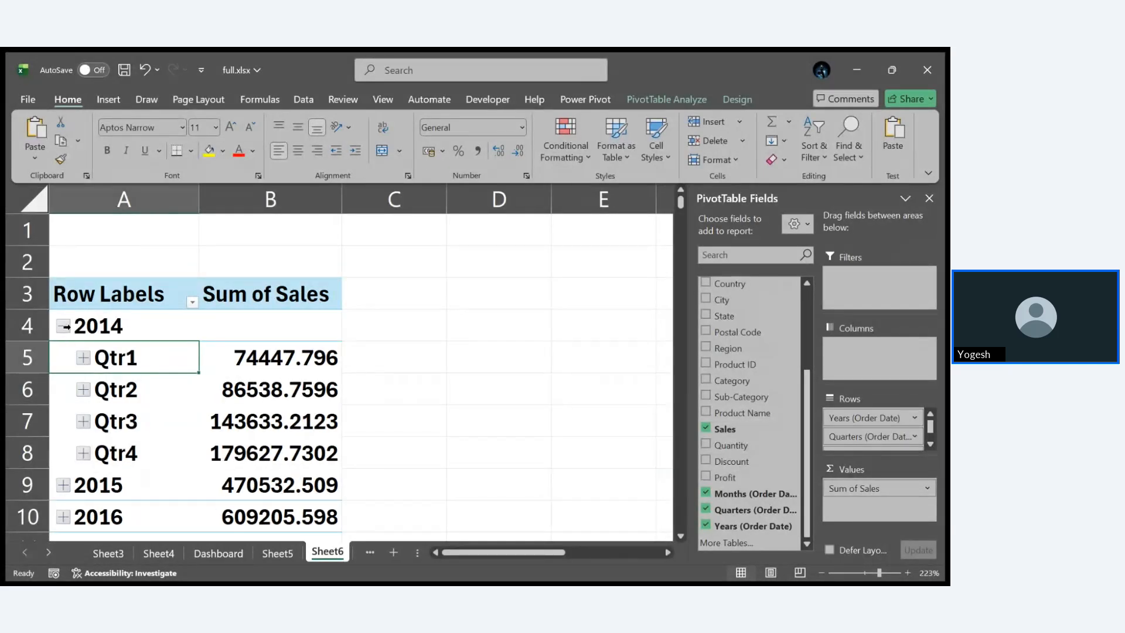
click(64, 327)
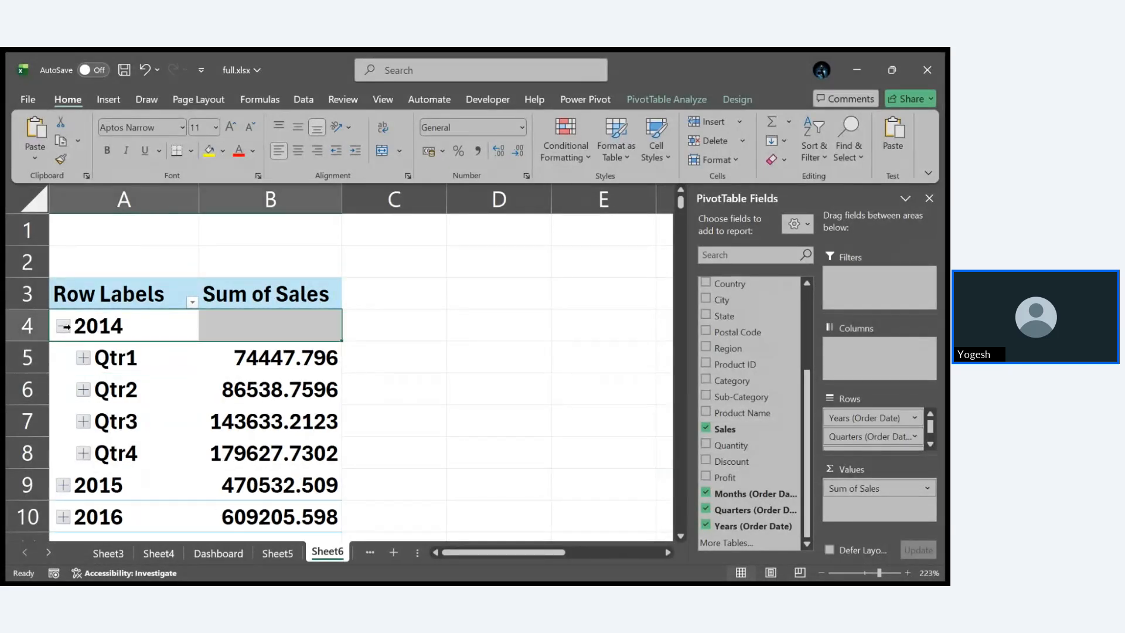
click(467, 420)
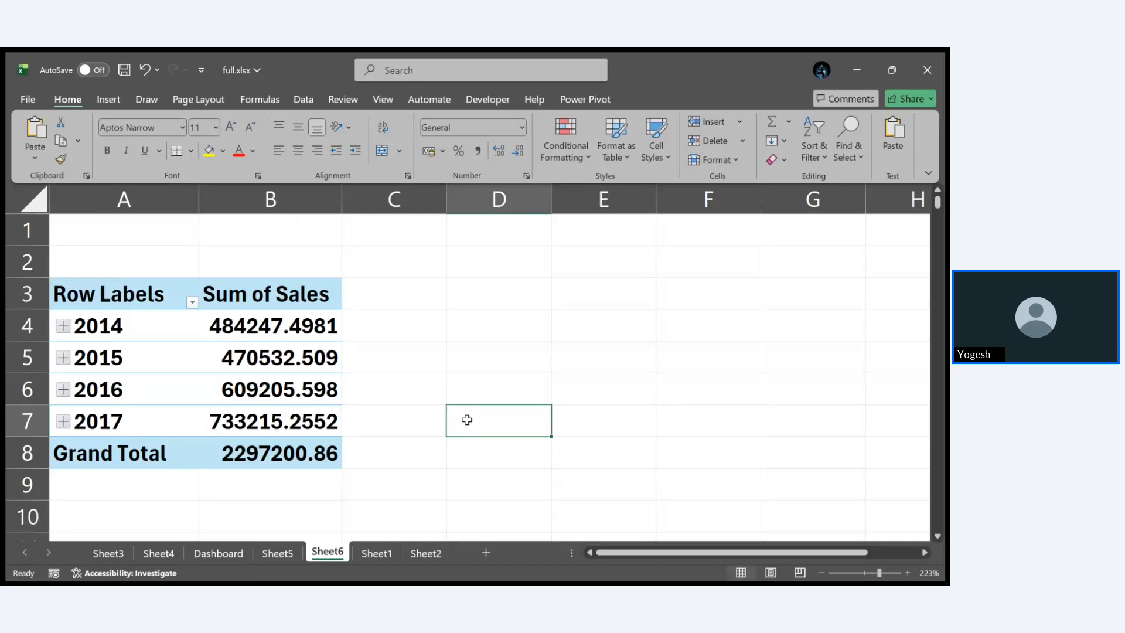
Step: Add the Category field to the PivotTable's Columns area and the Region field to its Filters area
click(235, 361)
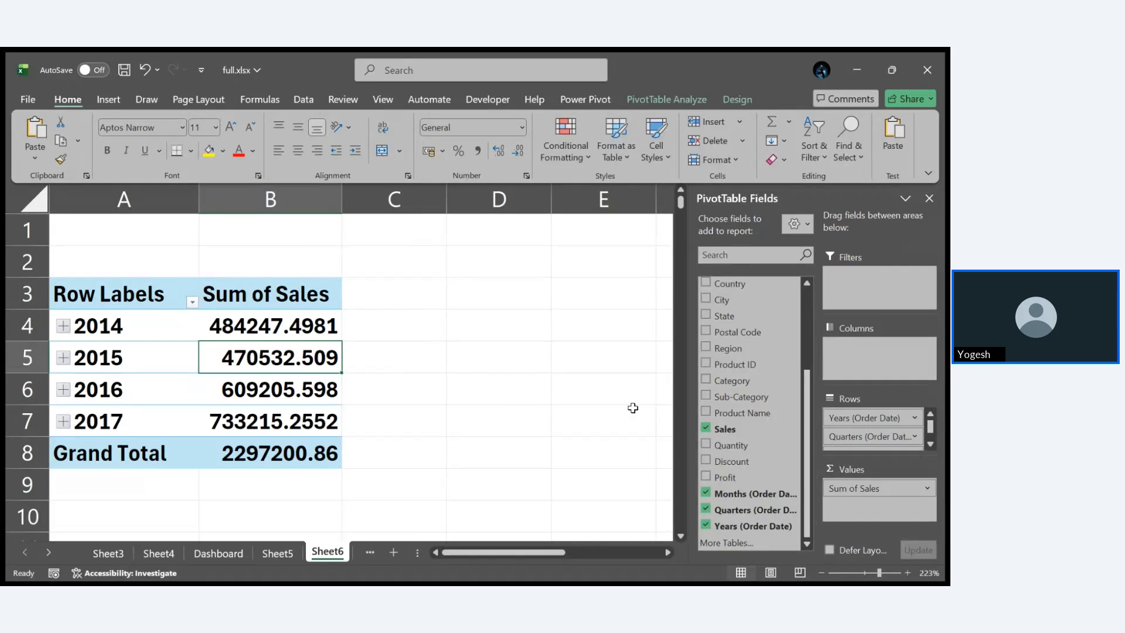
drag(751, 381, 899, 359)
scroll(401, 291, down, 5)
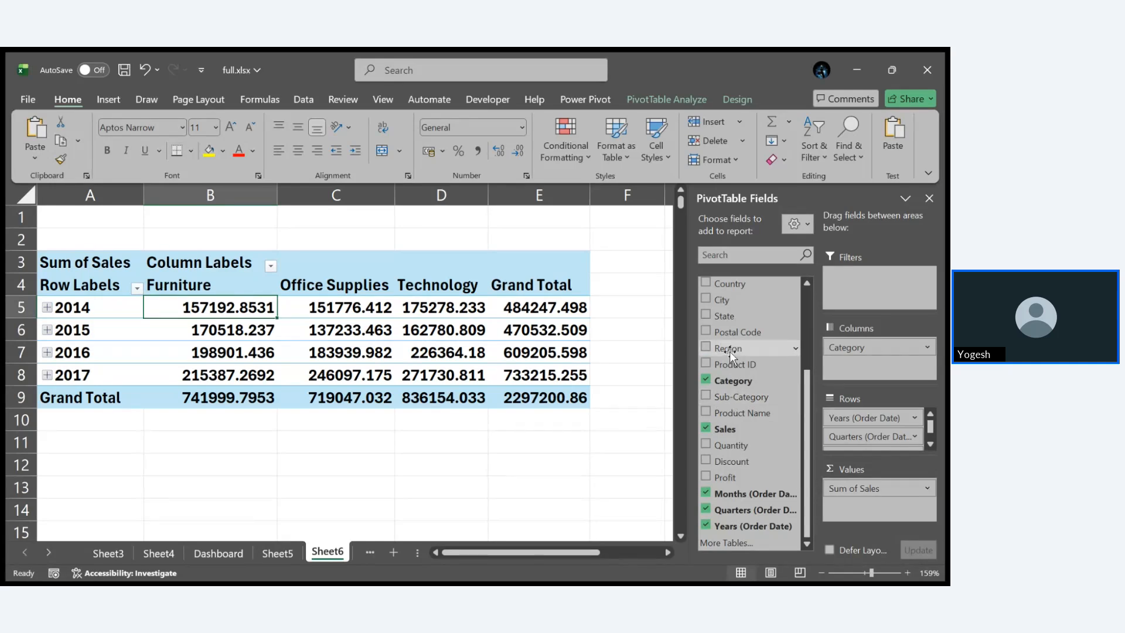
drag(730, 350, 828, 281)
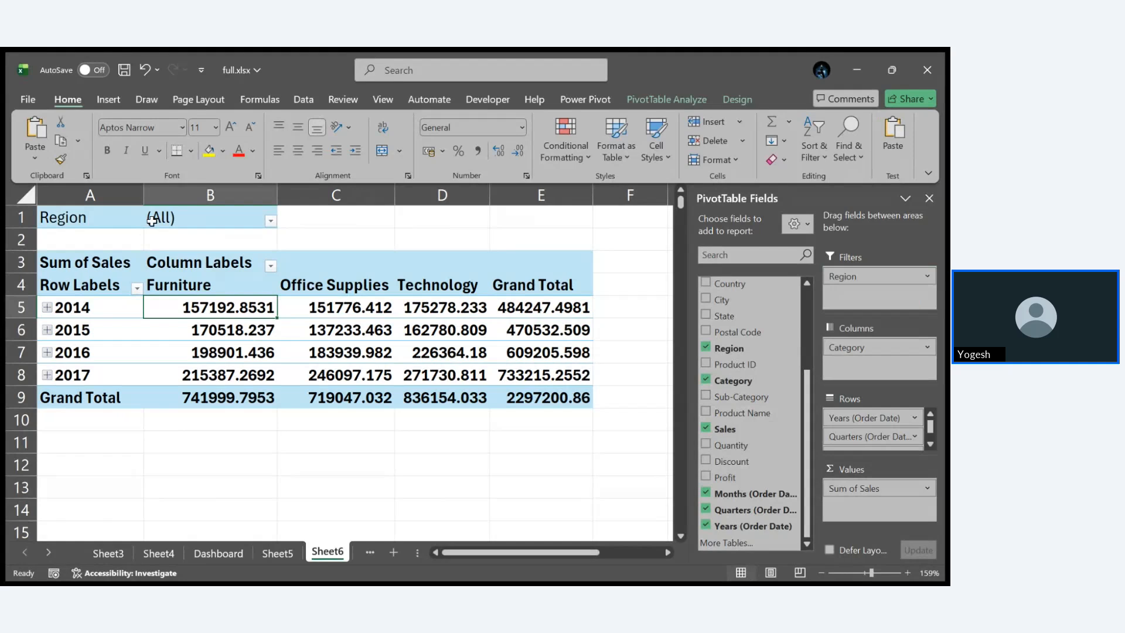
Step: Filter the PivotTable by Region to show only Central
click(271, 221)
click(270, 223)
click(219, 415)
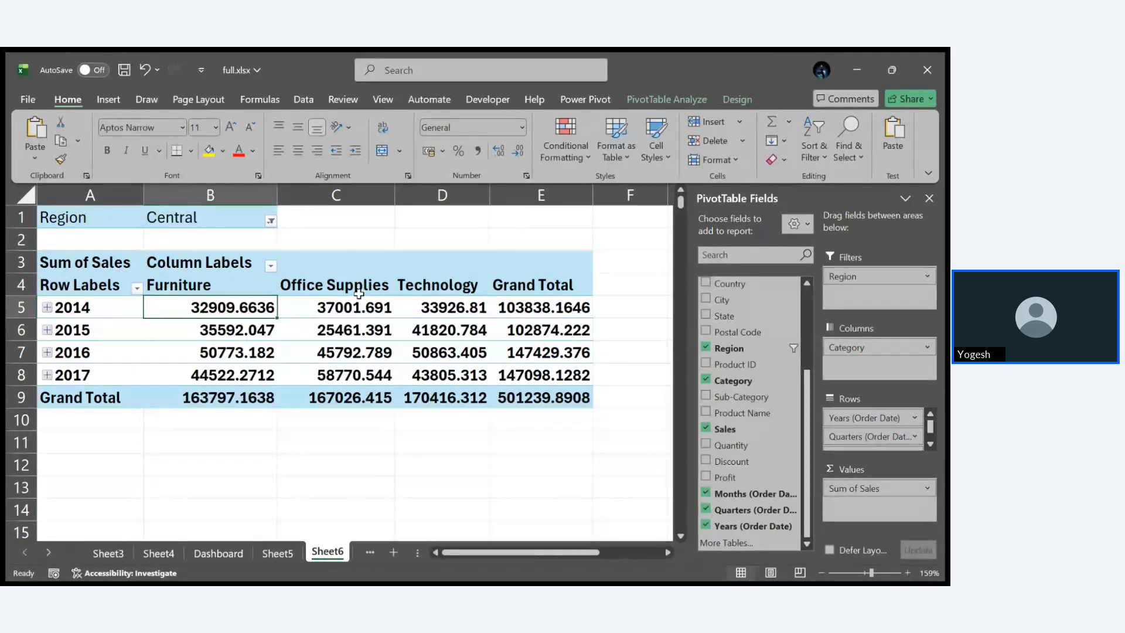
Step: Change the PivotTable's Region filter to South
click(126, 300)
click(219, 415)
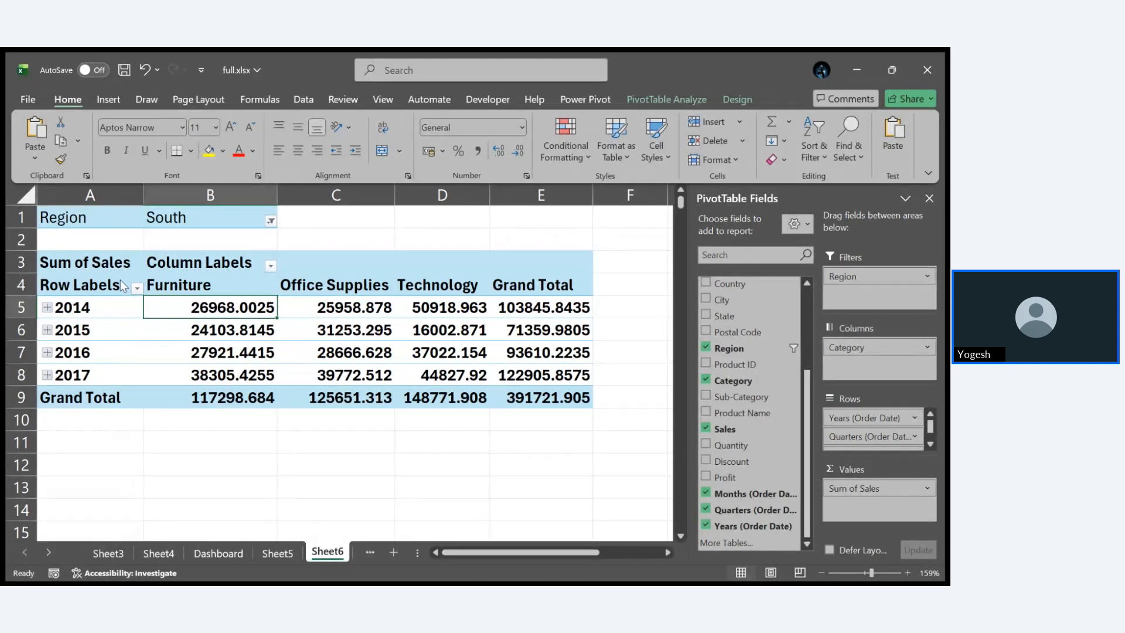
click(214, 409)
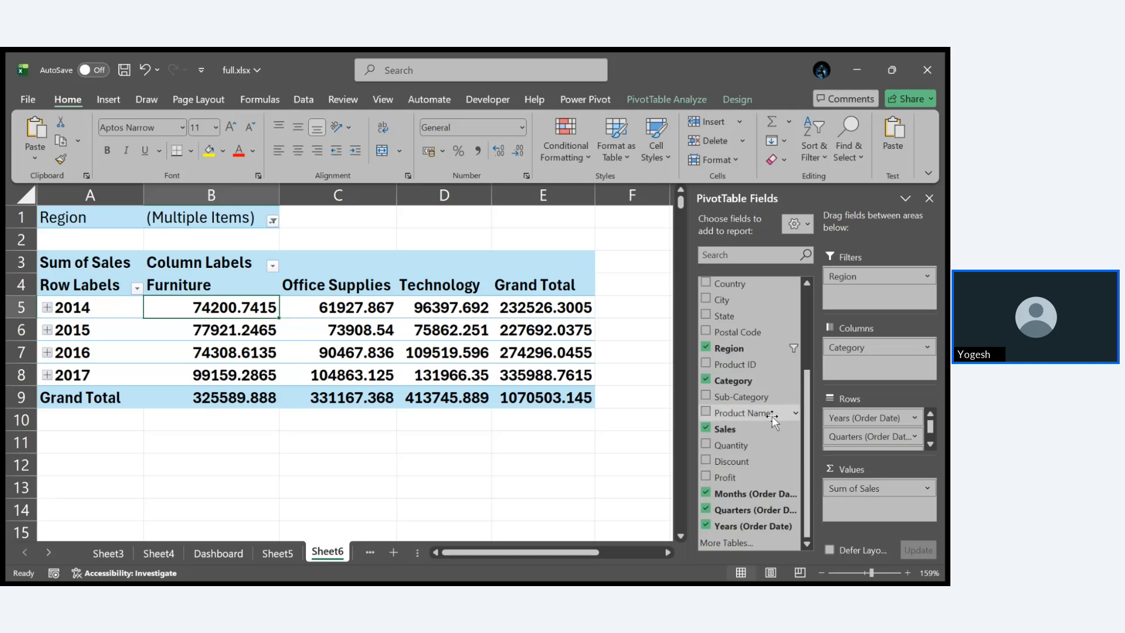
scroll(713, 414, up, 3)
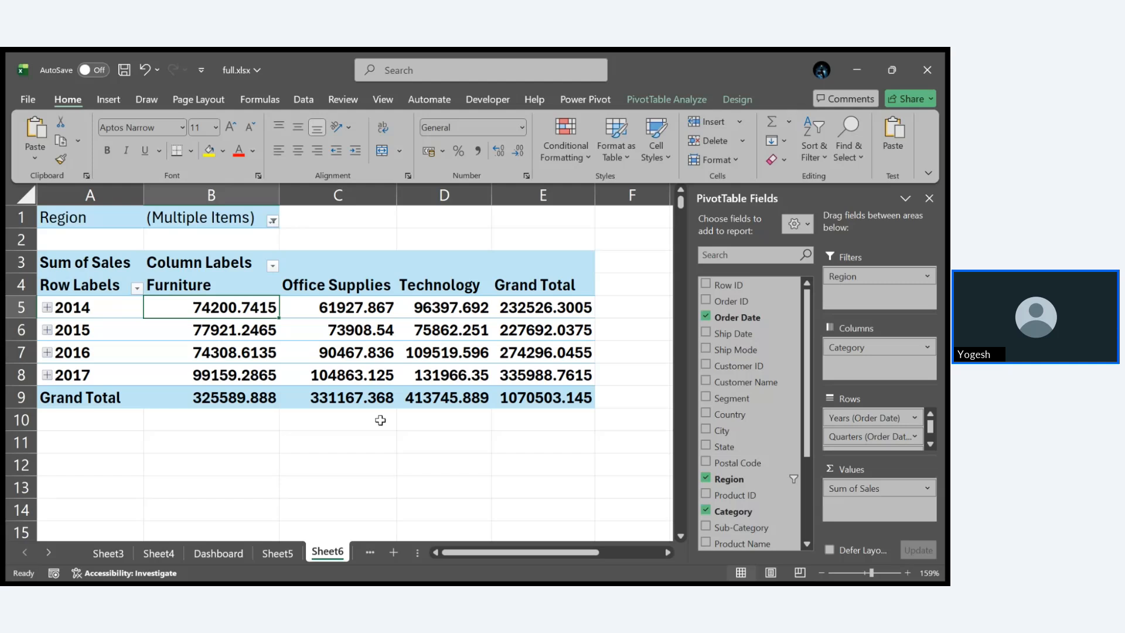
click(56, 565)
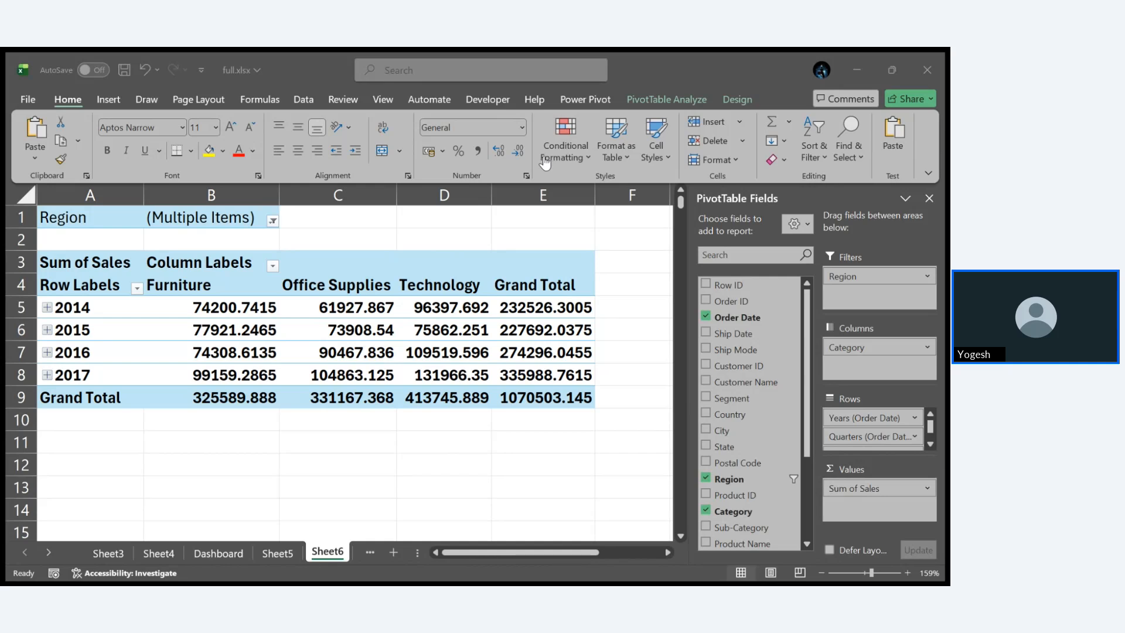
click(854, 57)
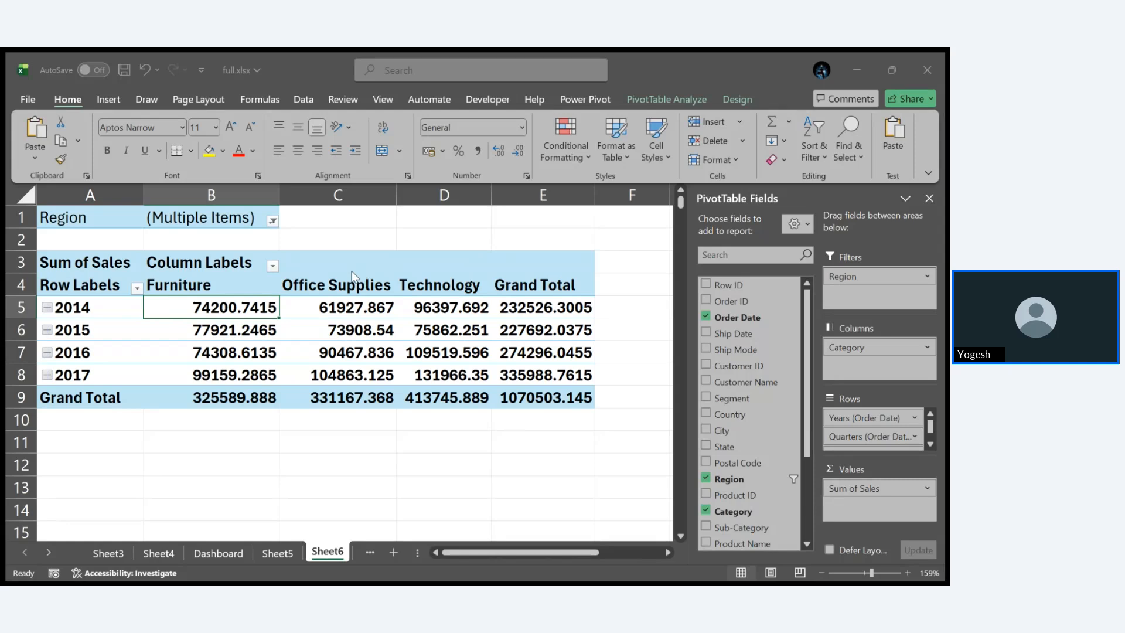
Step: Summarize the PivotTable's Sales values by Average
click(465, 346)
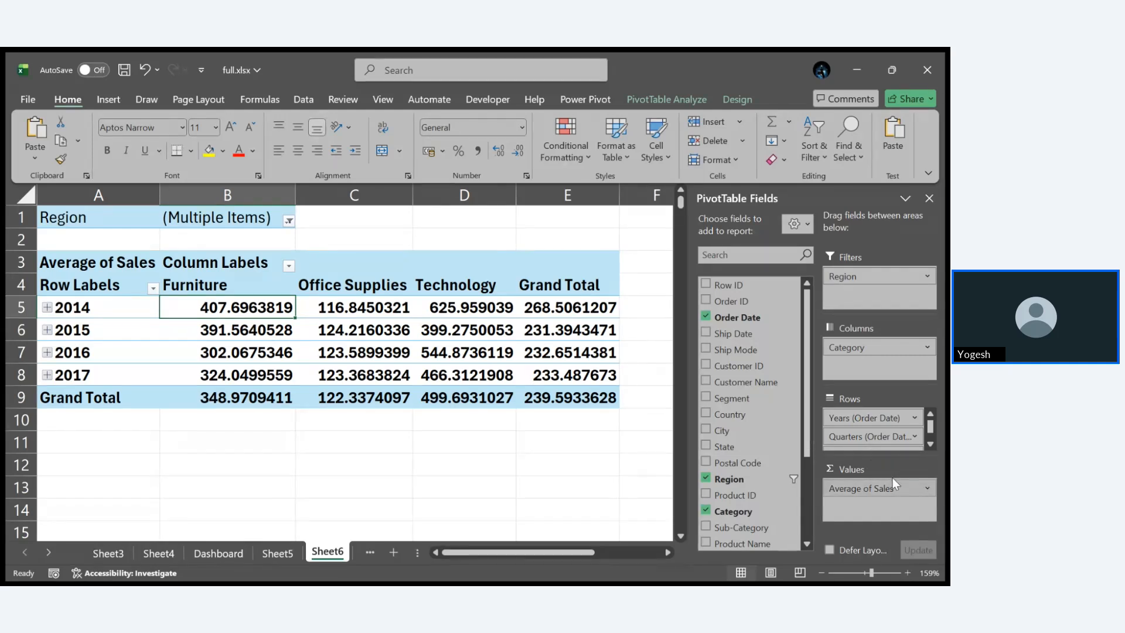
key(alt+Tab)
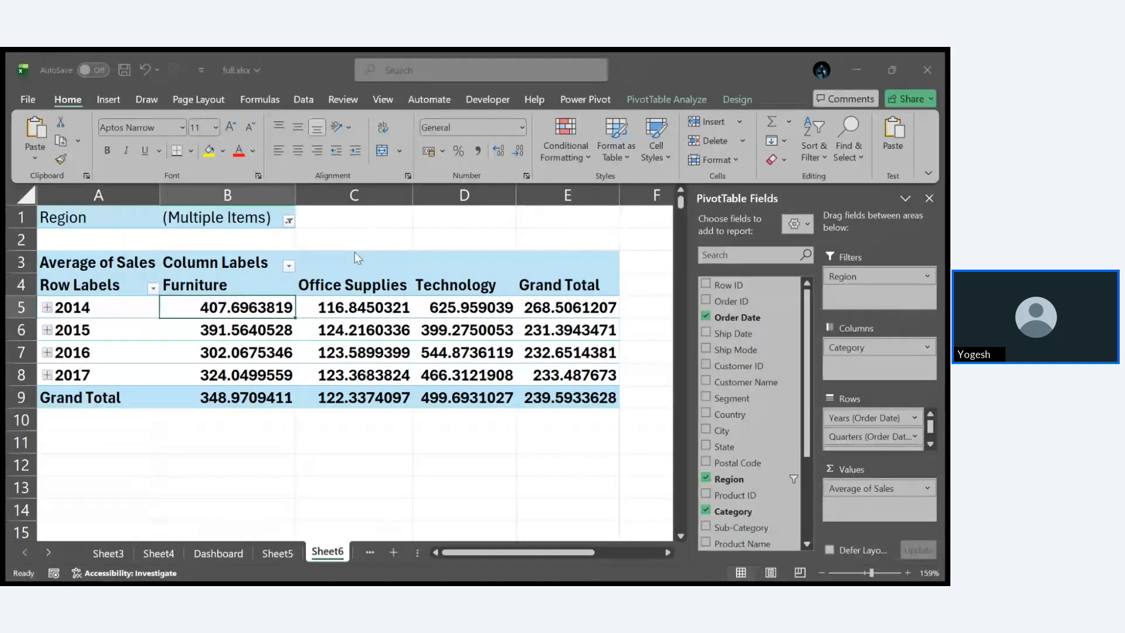
Step: Show the Sum of Sales values as percentages of the grand total and apply a dark purple PivotTable style
click(473, 346)
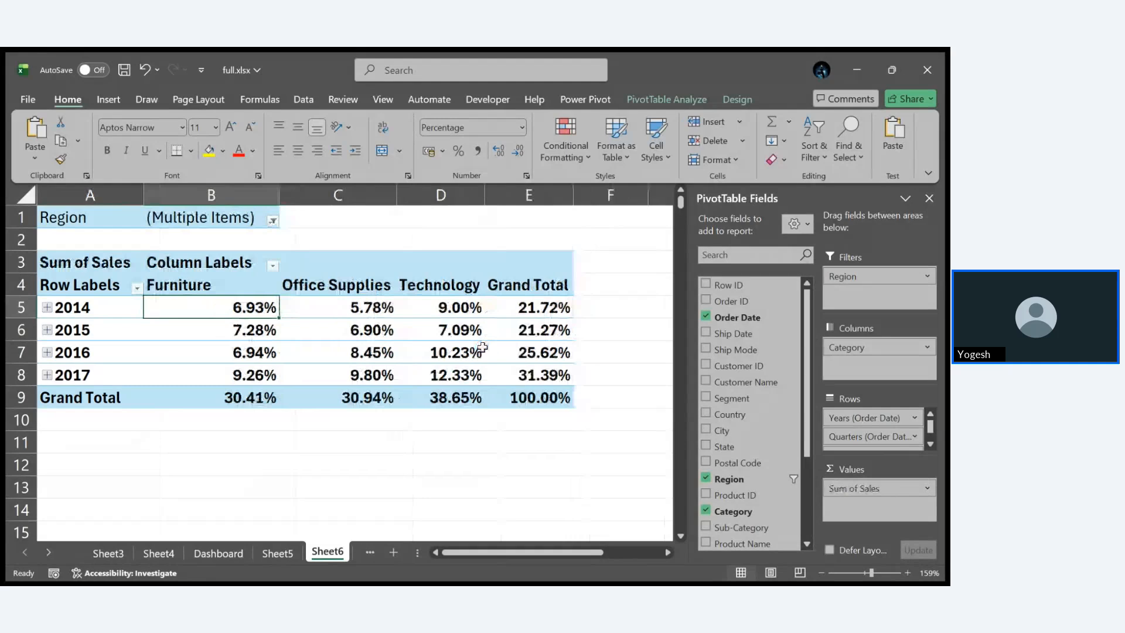
click(552, 488)
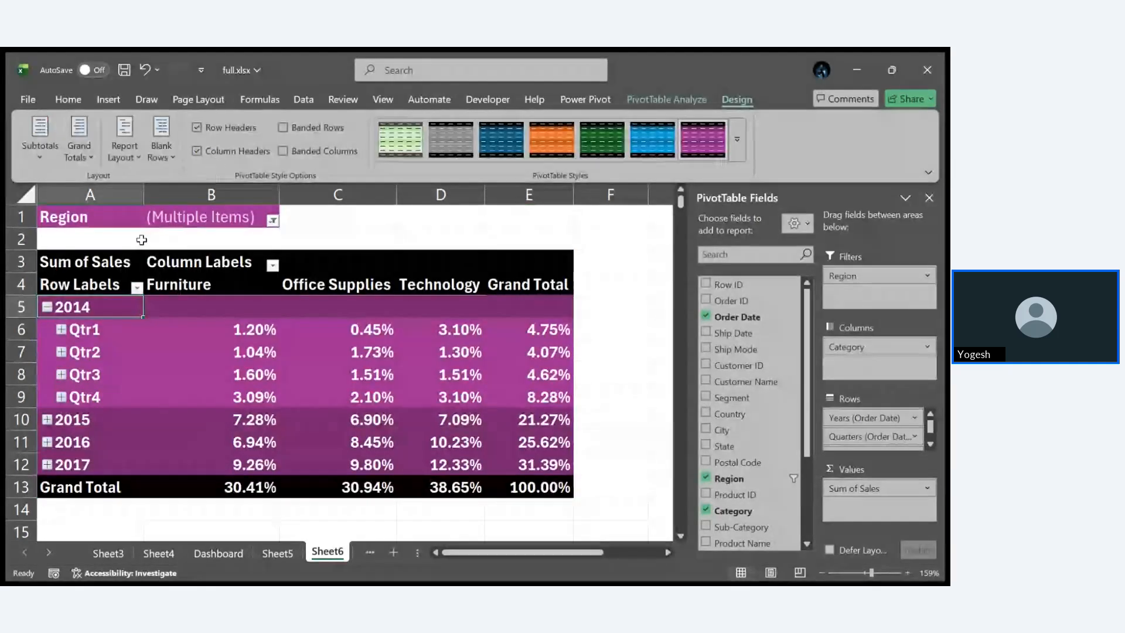
Step: Collapse the 2014 group in the PivotTable so its quarters are hidden
click(44, 308)
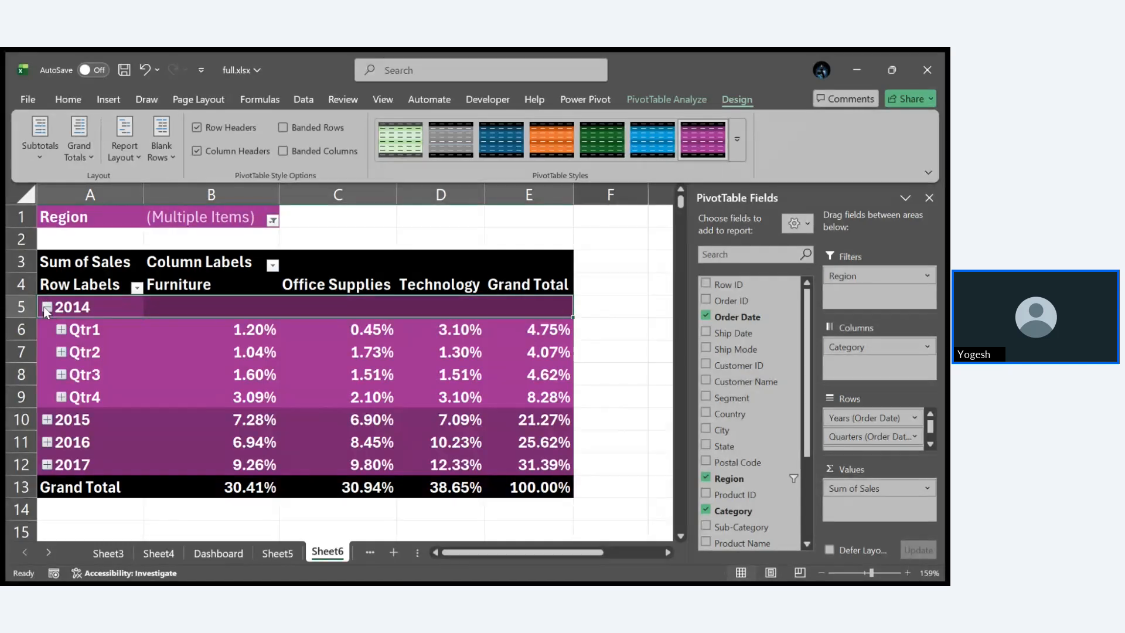
click(106, 350)
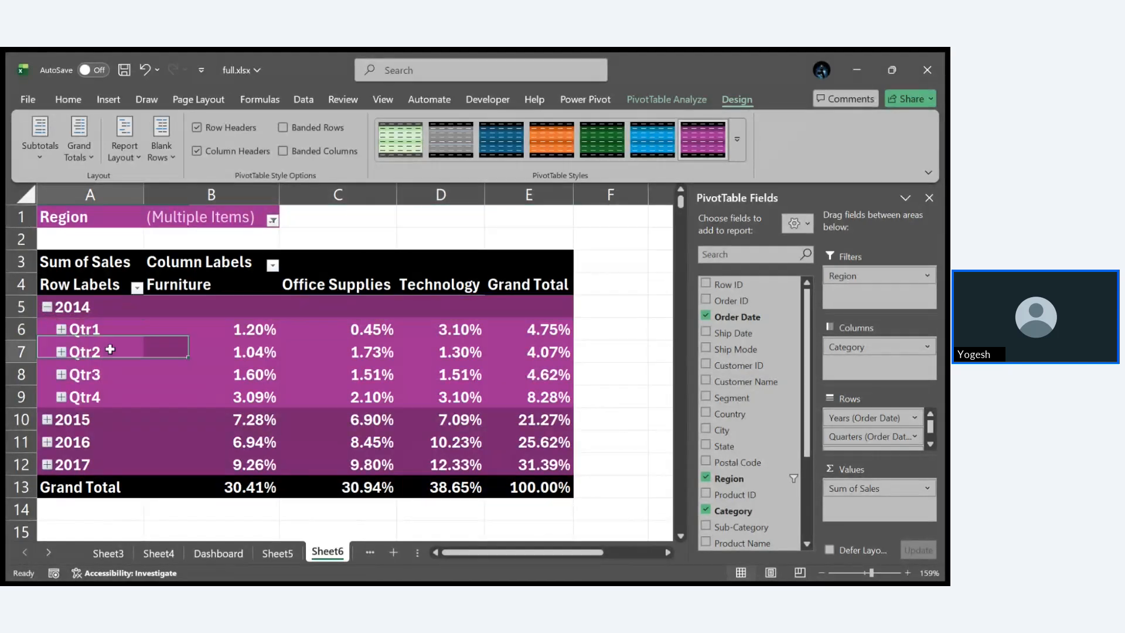
click(47, 308)
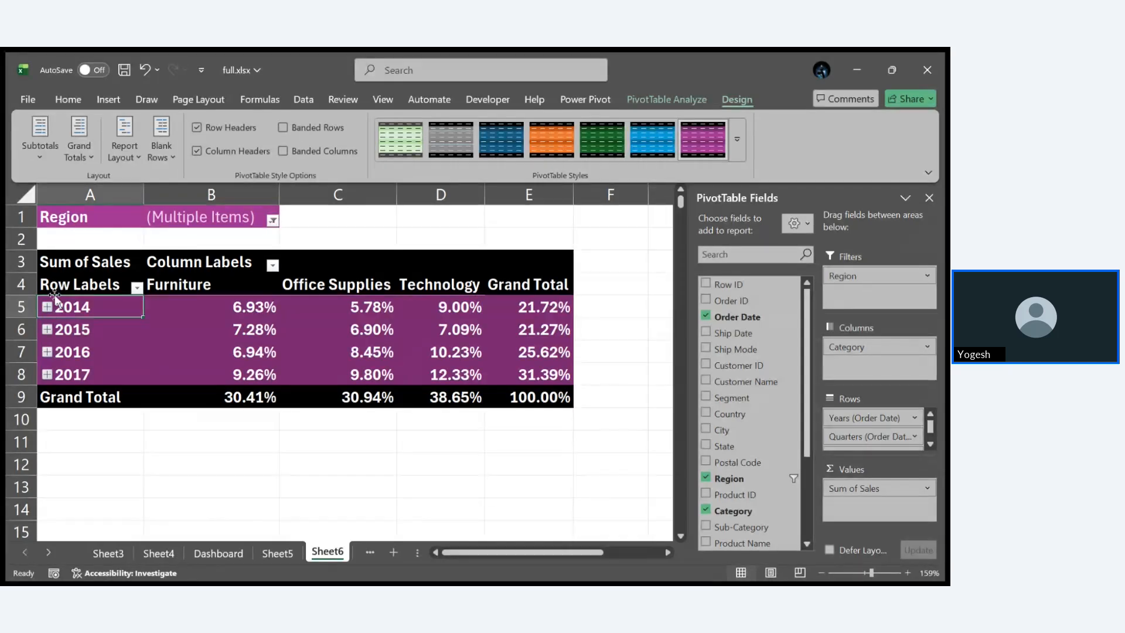
Step: Expand 2014, its Qtr1 and January in the restyled PivotTable down to the individual order dates
click(47, 307)
click(61, 330)
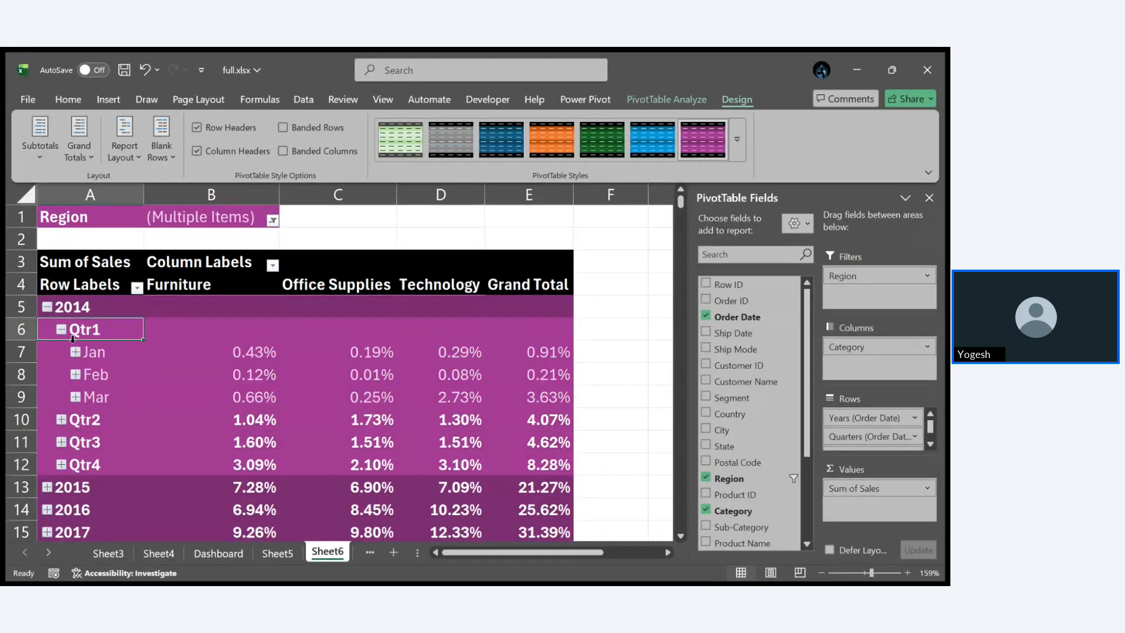
click(76, 356)
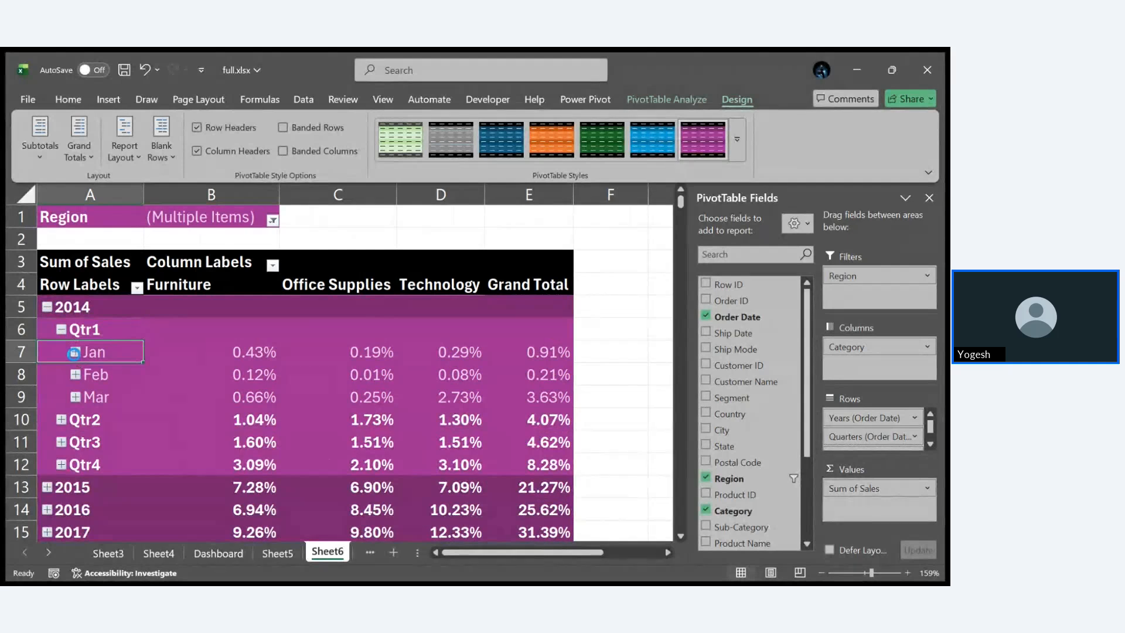
click(75, 353)
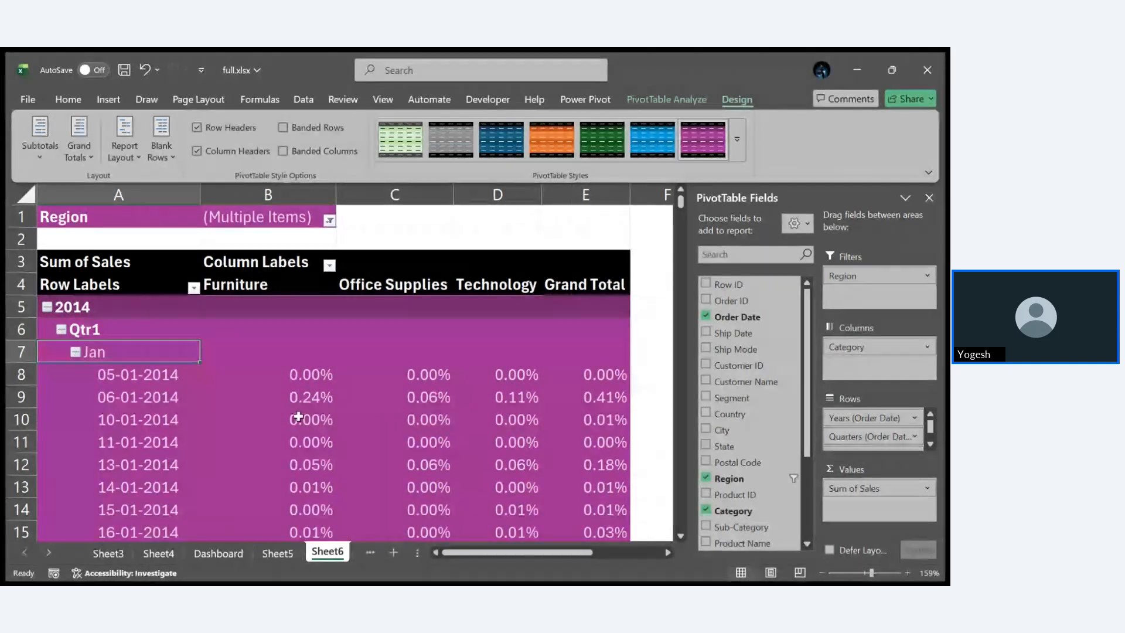
Step: Turn on Banded Rows for the PivotTable, examine the styling down to the grand total, and turn the option off again
click(283, 127)
scroll(454, 459, down, 3)
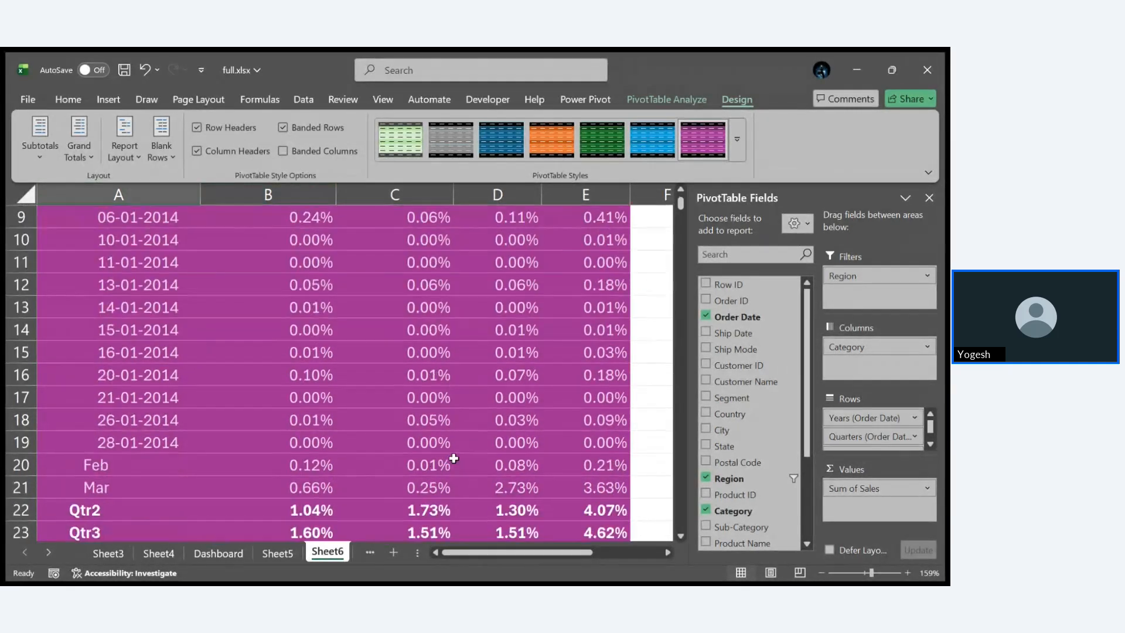
scroll(332, 504, down, 3)
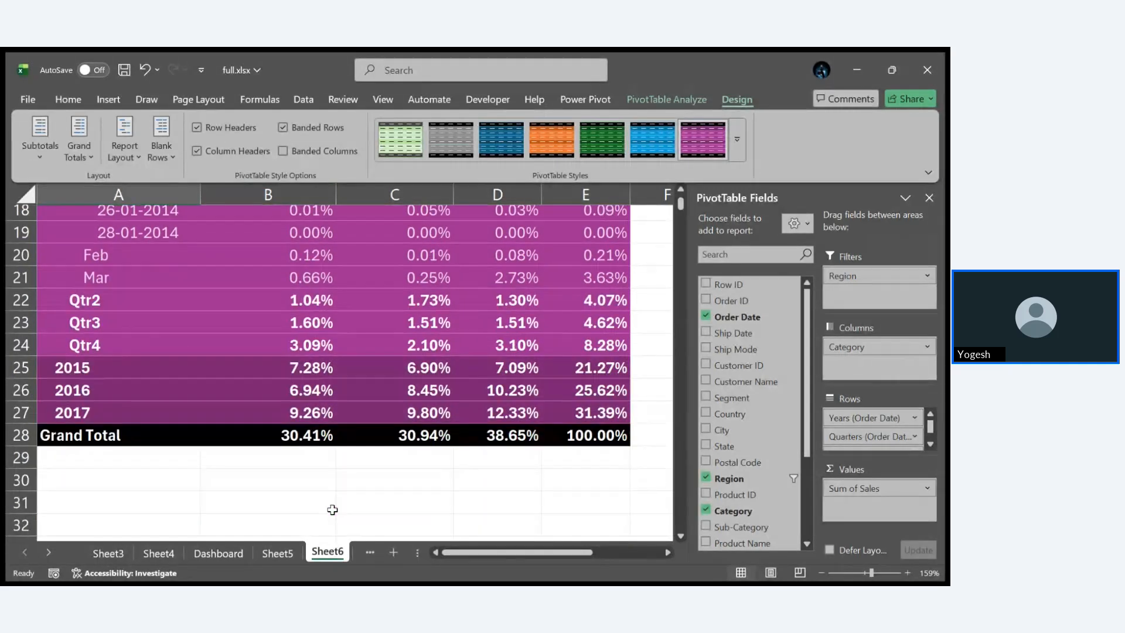
scroll(332, 510, up, 6)
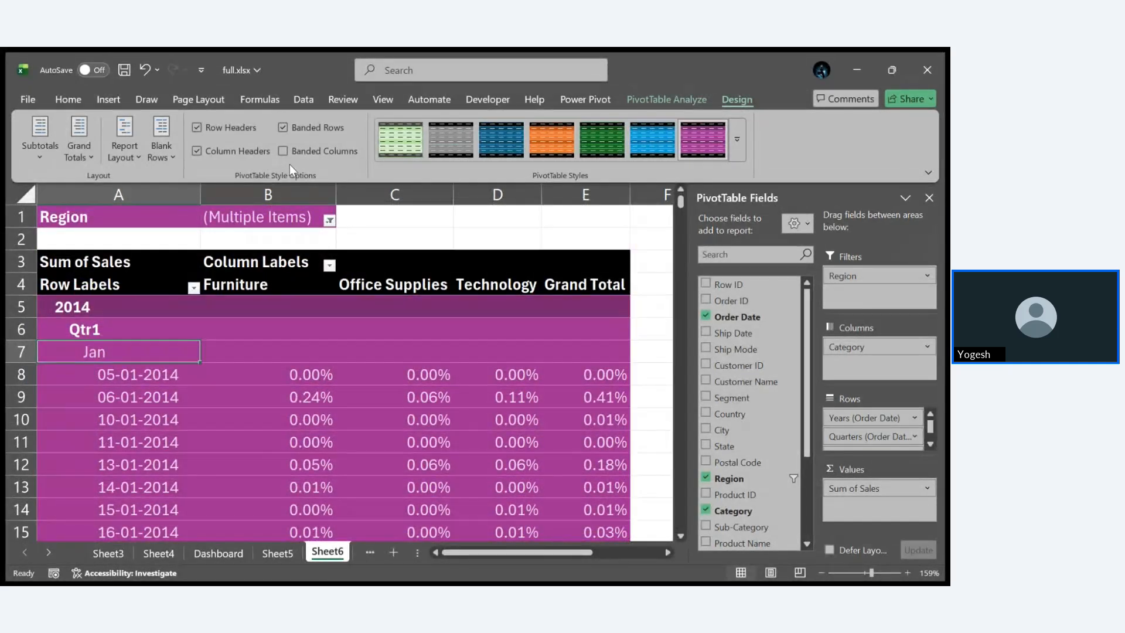
click(283, 128)
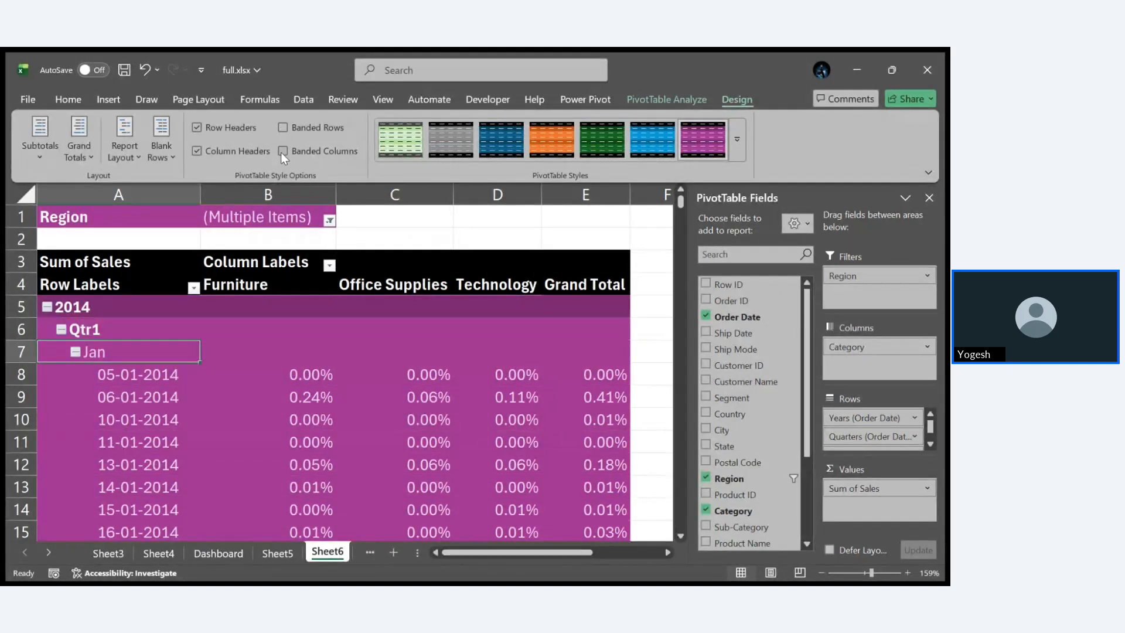
Step: Turn on both Banded Columns and Banded Rows for the PivotTable and review the styling on the date rows
click(283, 152)
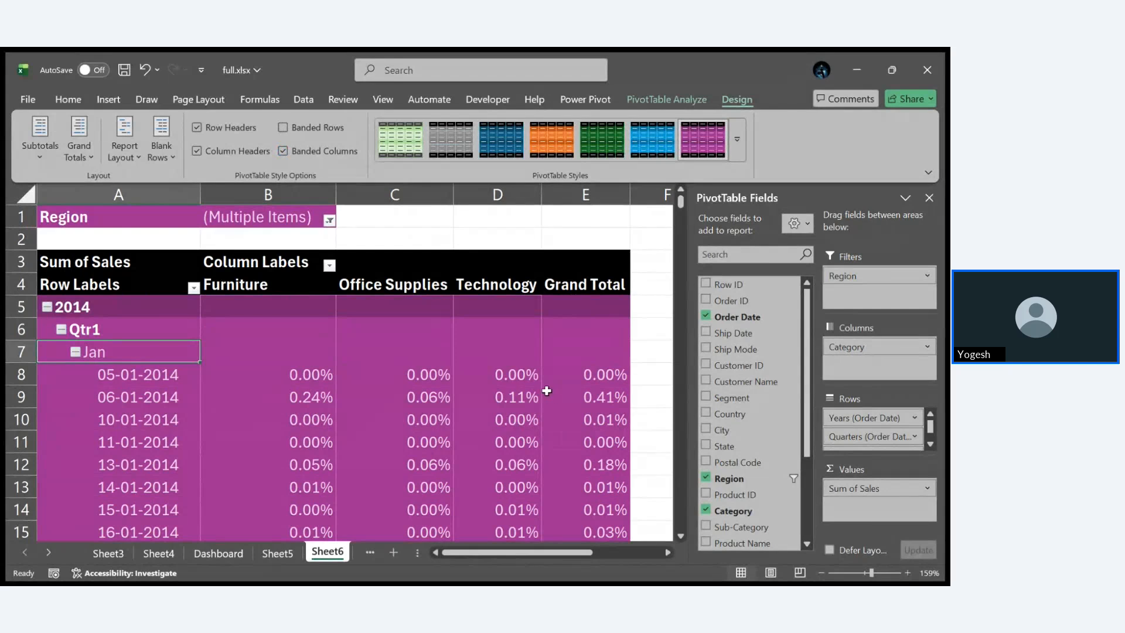
click(282, 127)
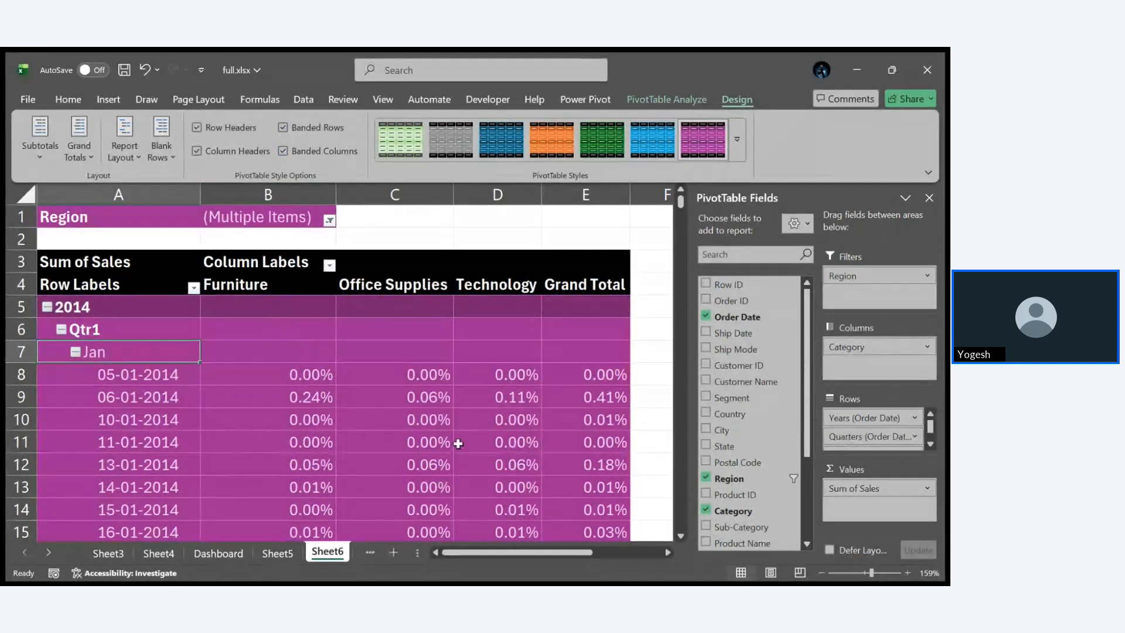
scroll(458, 443, down, 2)
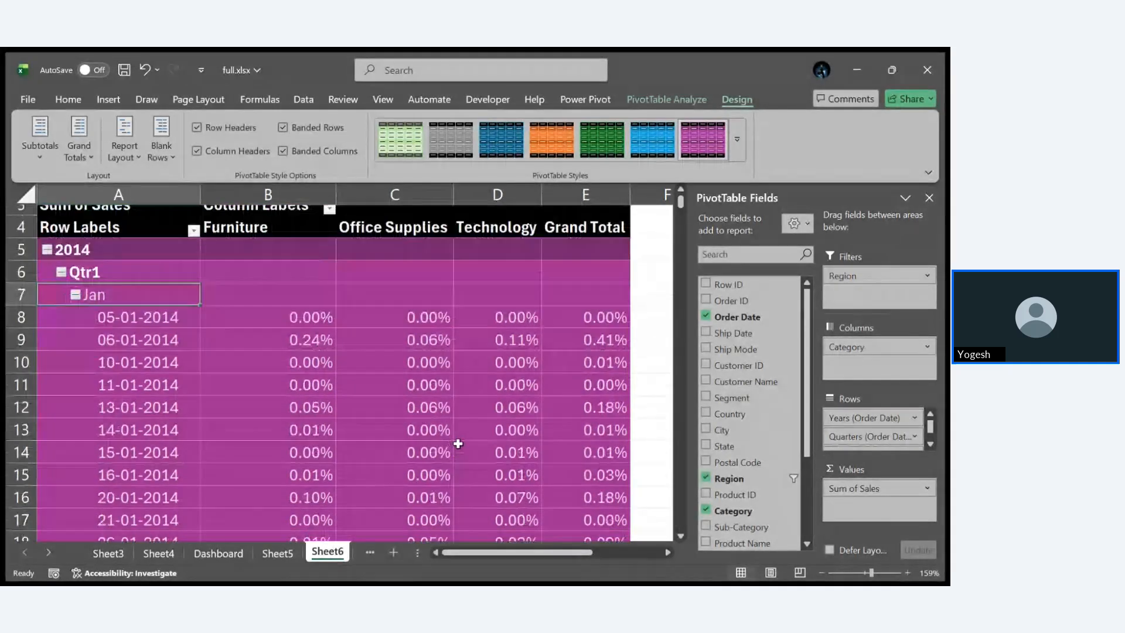
scroll(458, 444, down, 3)
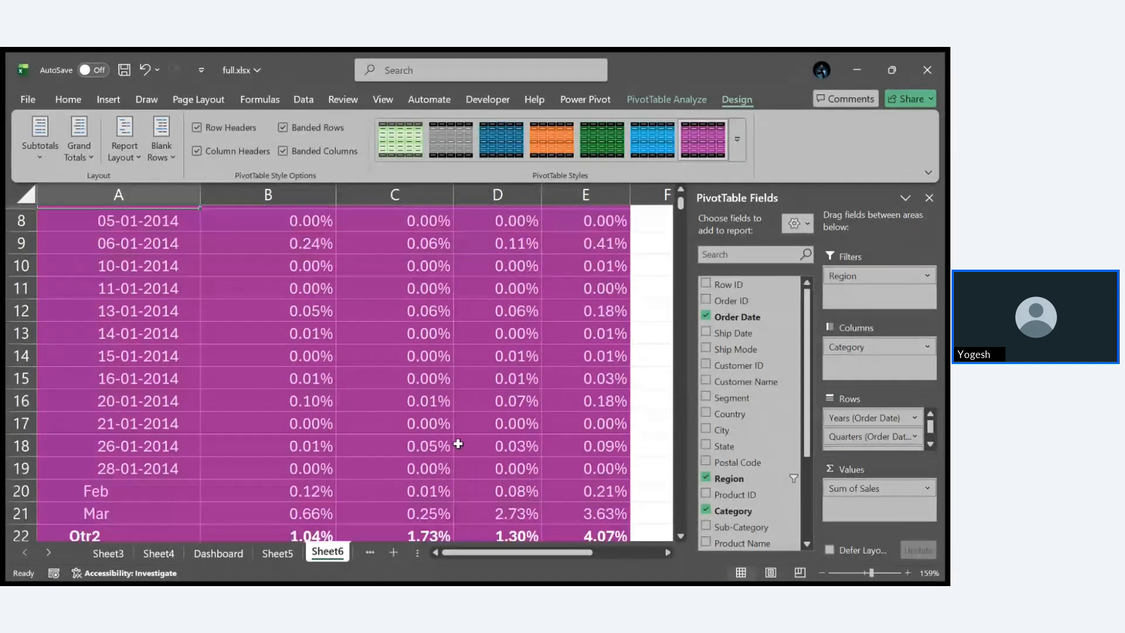
scroll(458, 444, up, 5)
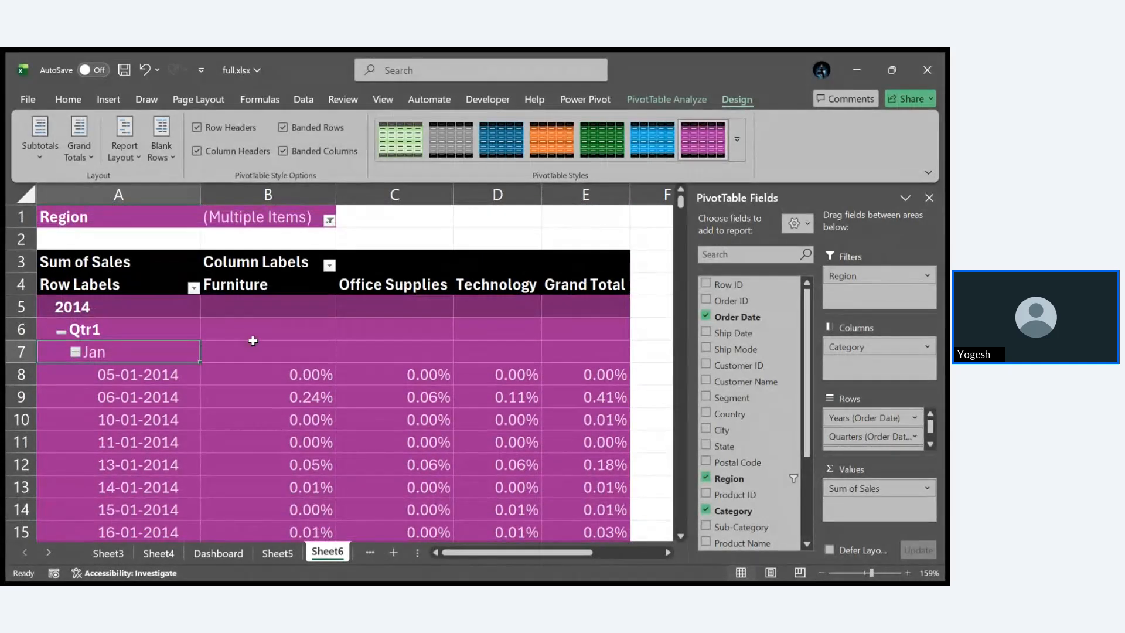
Step: Collapse January, Qtr1 and 2014 in the PivotTable and turn off Banded Columns
click(76, 353)
click(61, 329)
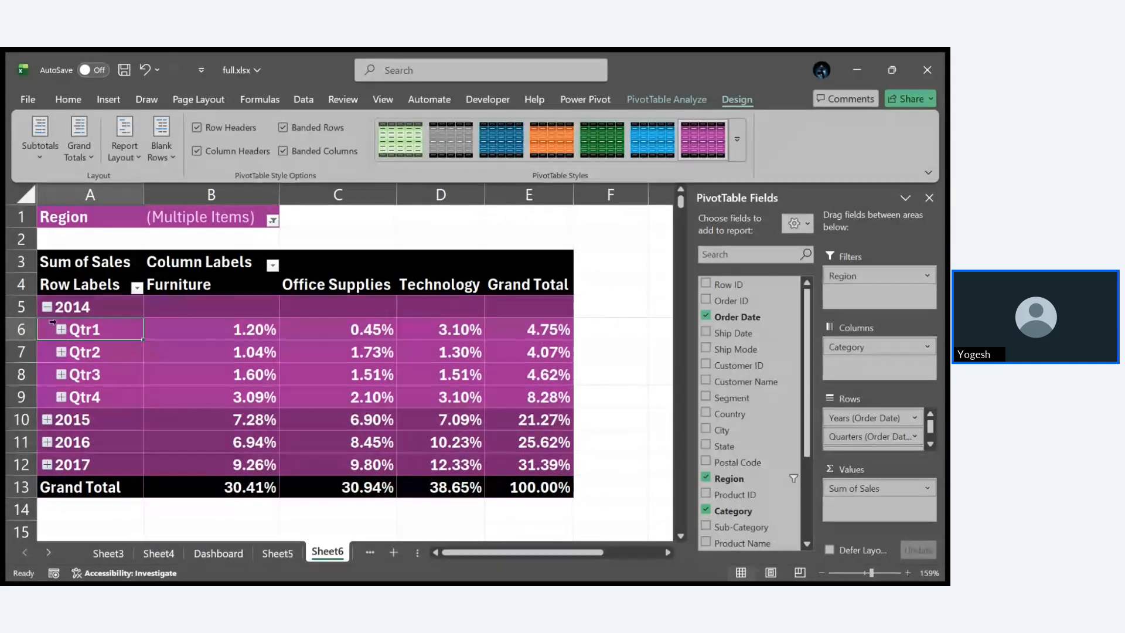
click(45, 305)
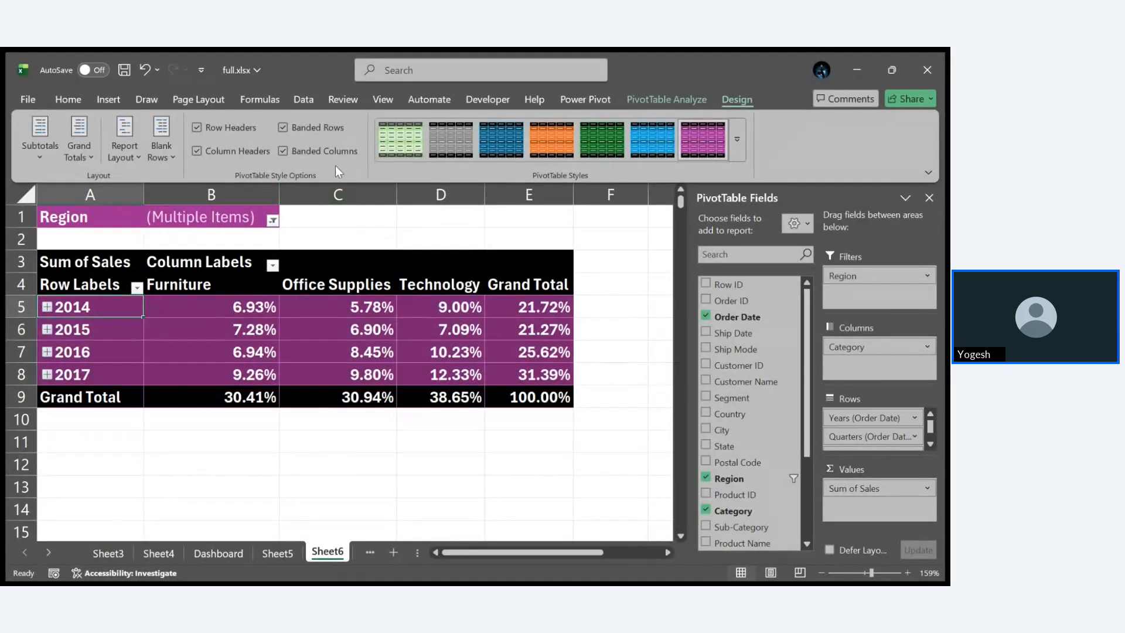
click(283, 150)
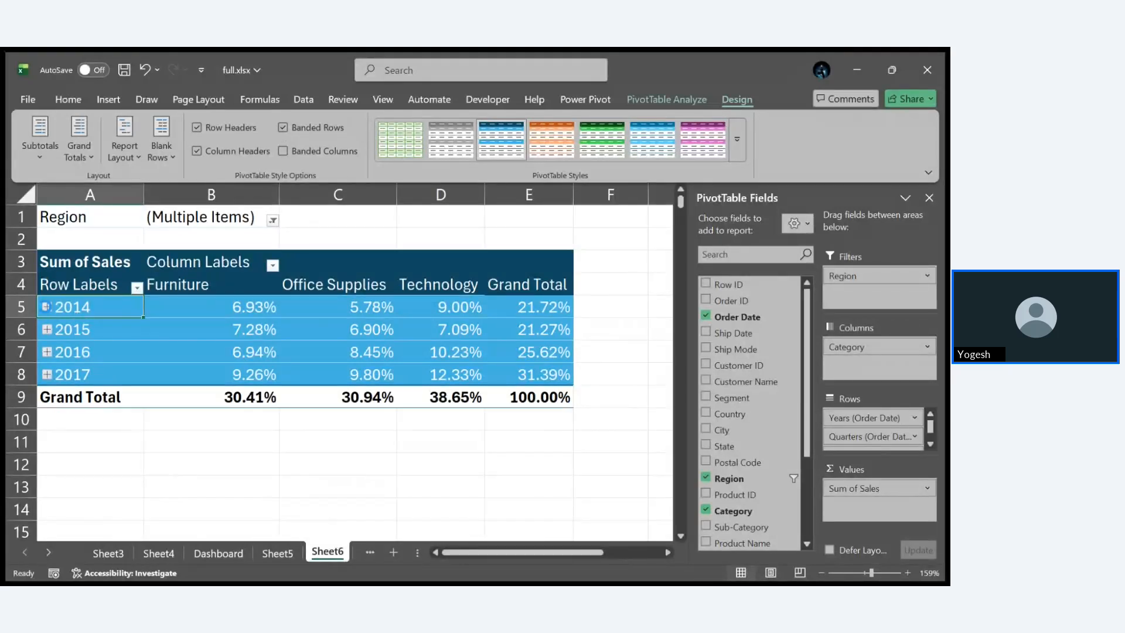
Step: Expand 2014, Qtr1 and January to examine the blue style on the date rows, and collapse the groups again
click(46, 306)
click(61, 330)
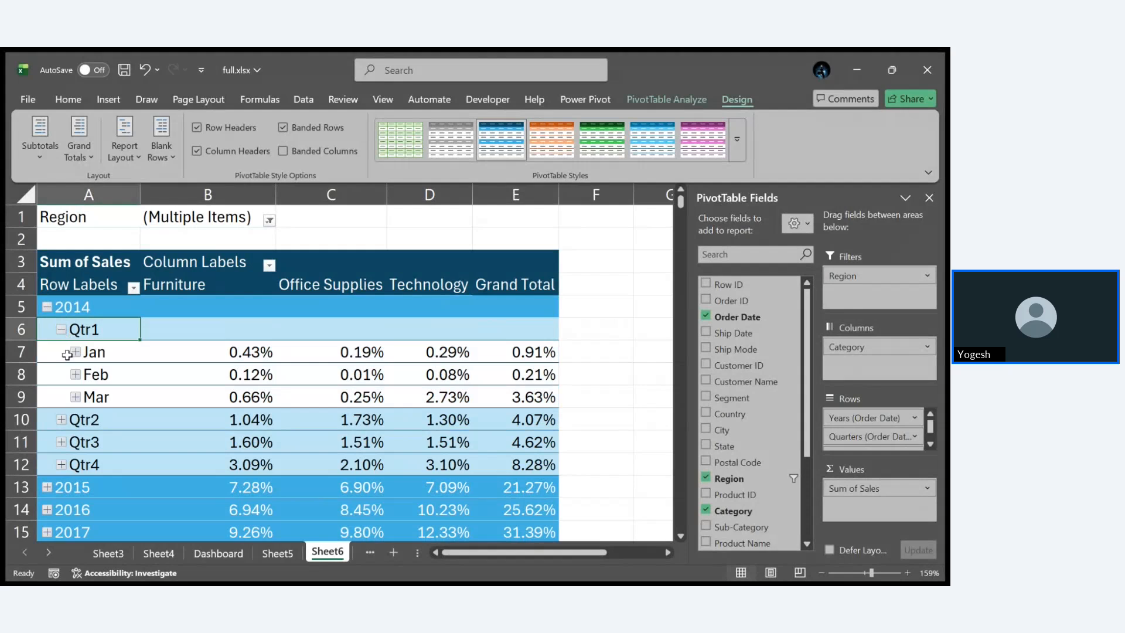
click(75, 352)
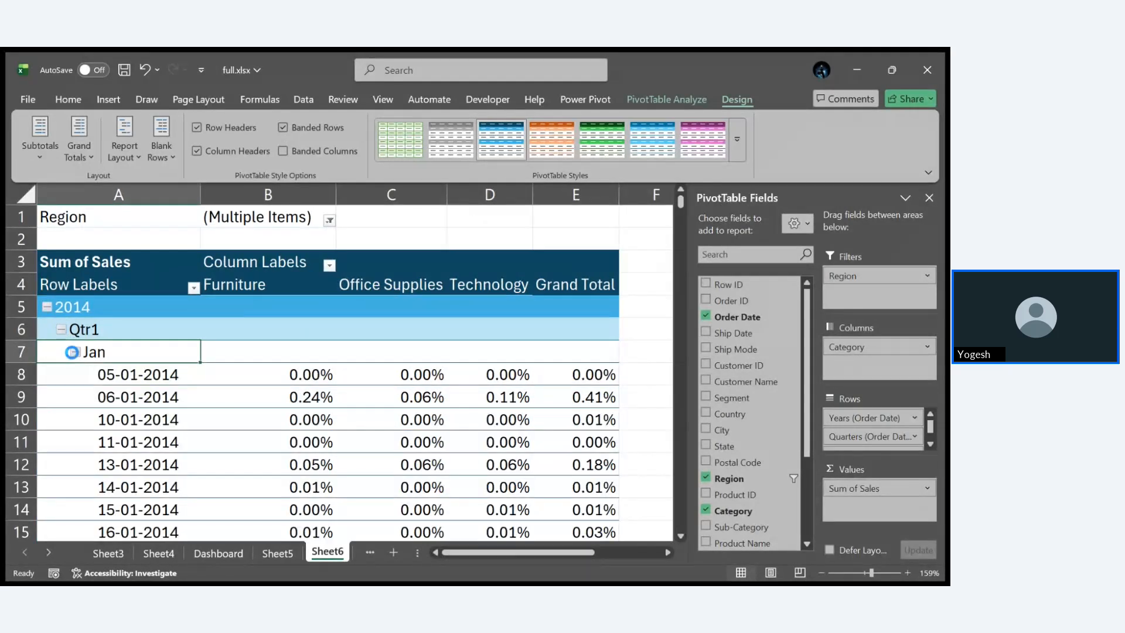
click(75, 352)
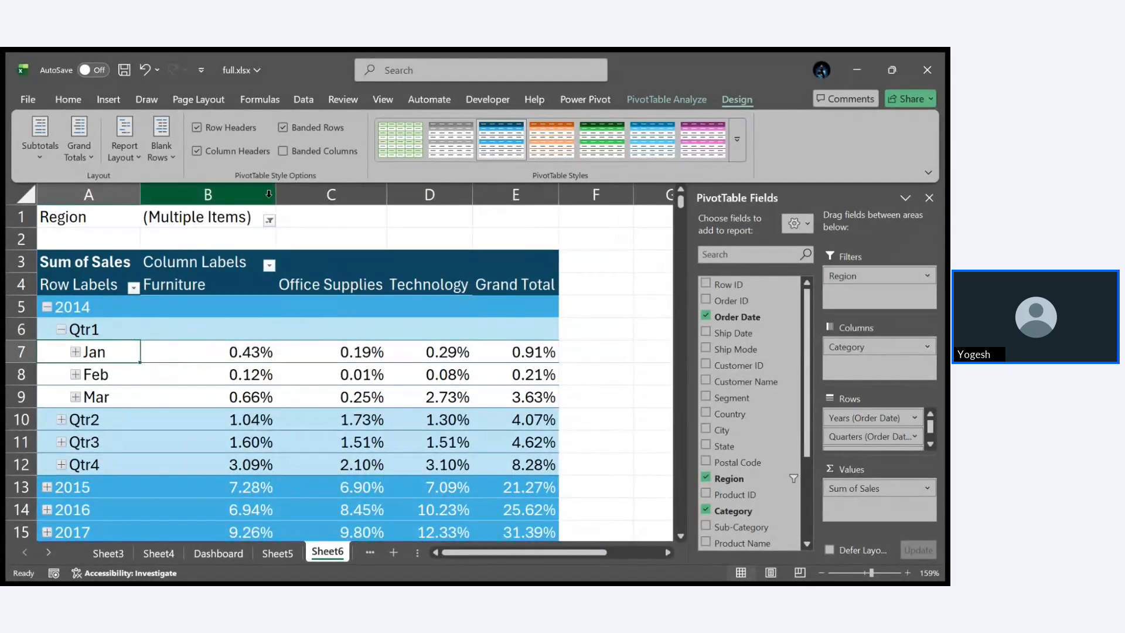
click(75, 352)
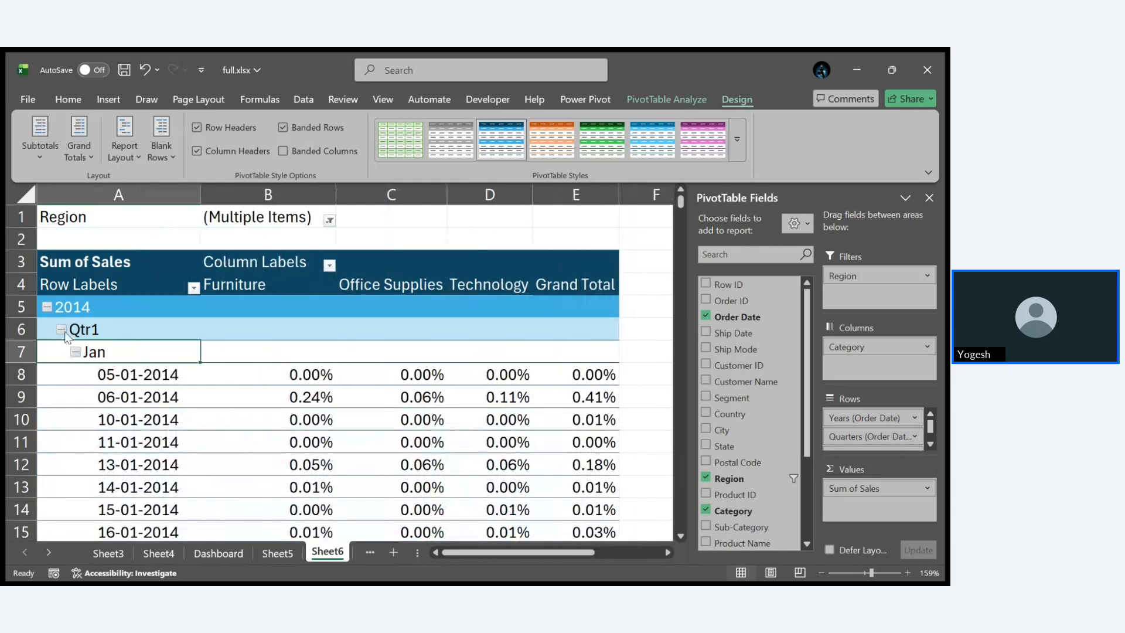
click(62, 330)
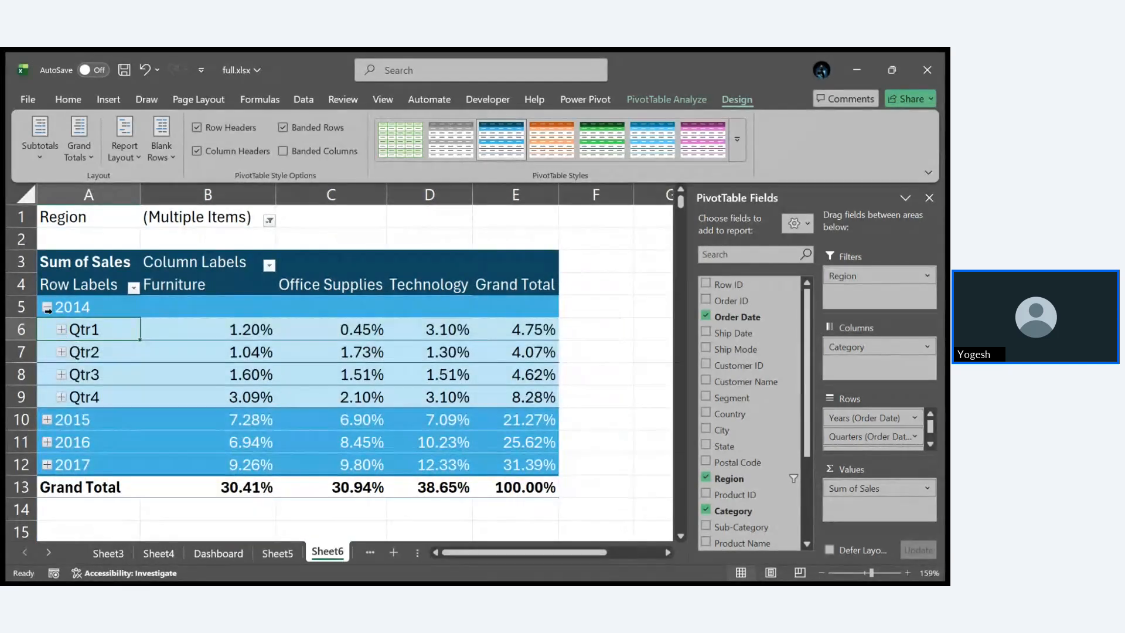
click(47, 307)
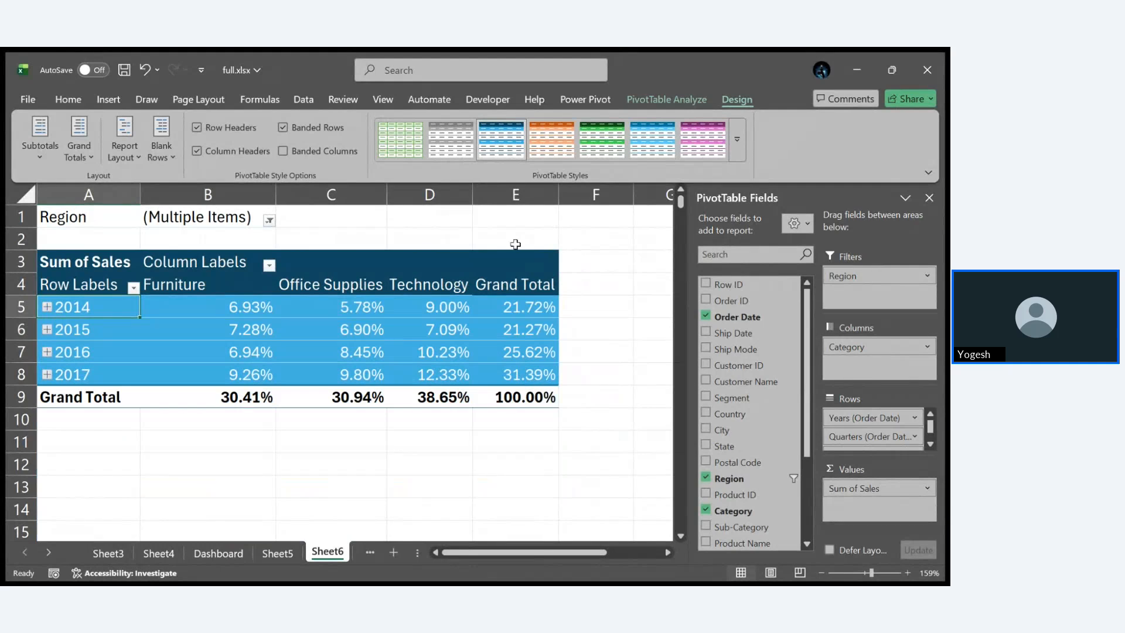
Step: Apply the light green style to the PivotTable and try it with Banded Rows and Banded Columns, leaving only Banded Rows on
click(402, 139)
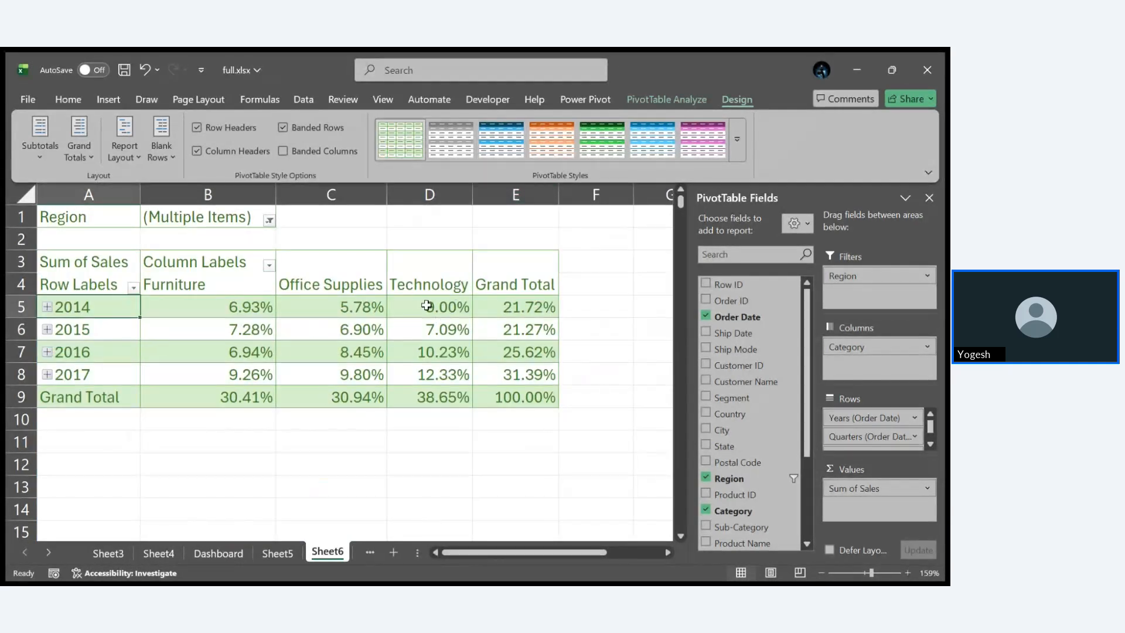
click(282, 127)
click(279, 154)
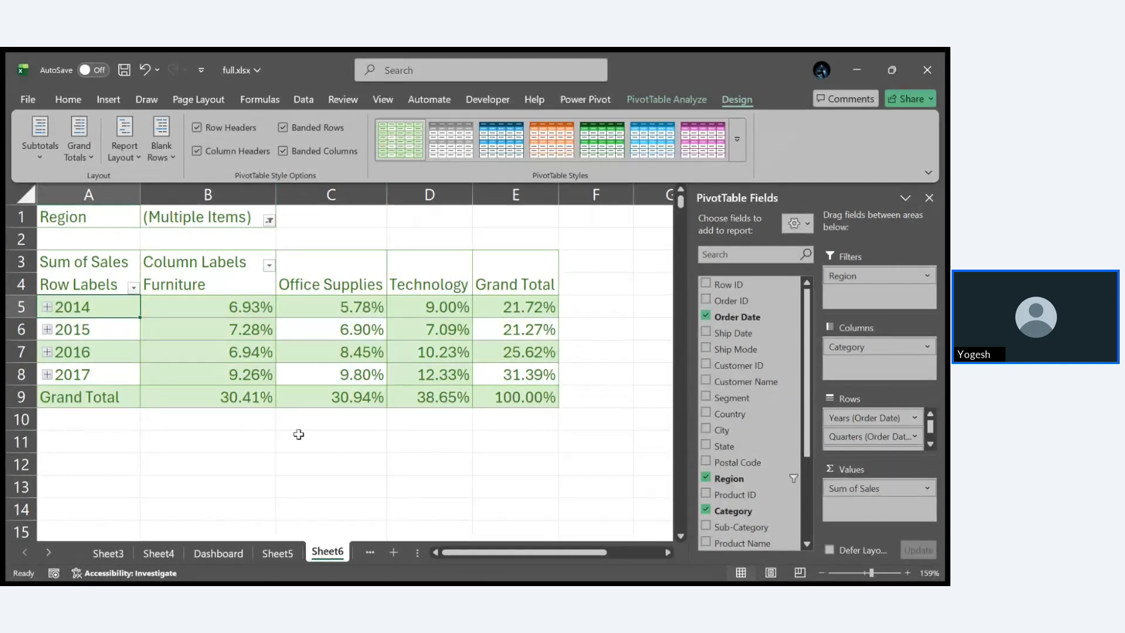
click(283, 153)
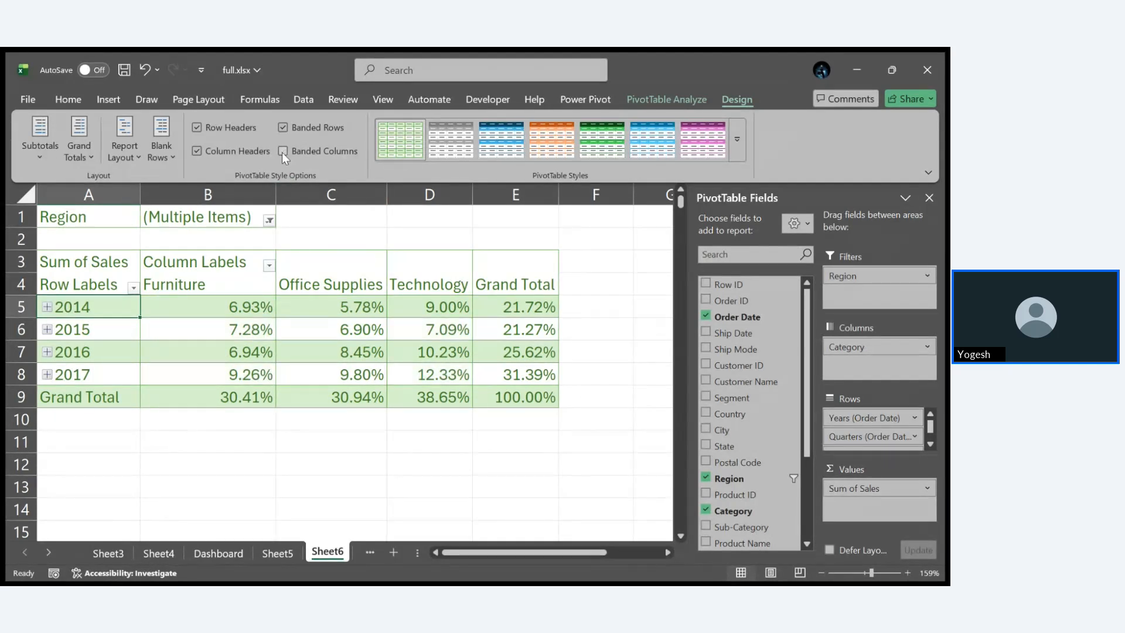
Step: Apply the PivotTable style with dark blue headers and light blue rows, and deselect the table to view it
click(500, 140)
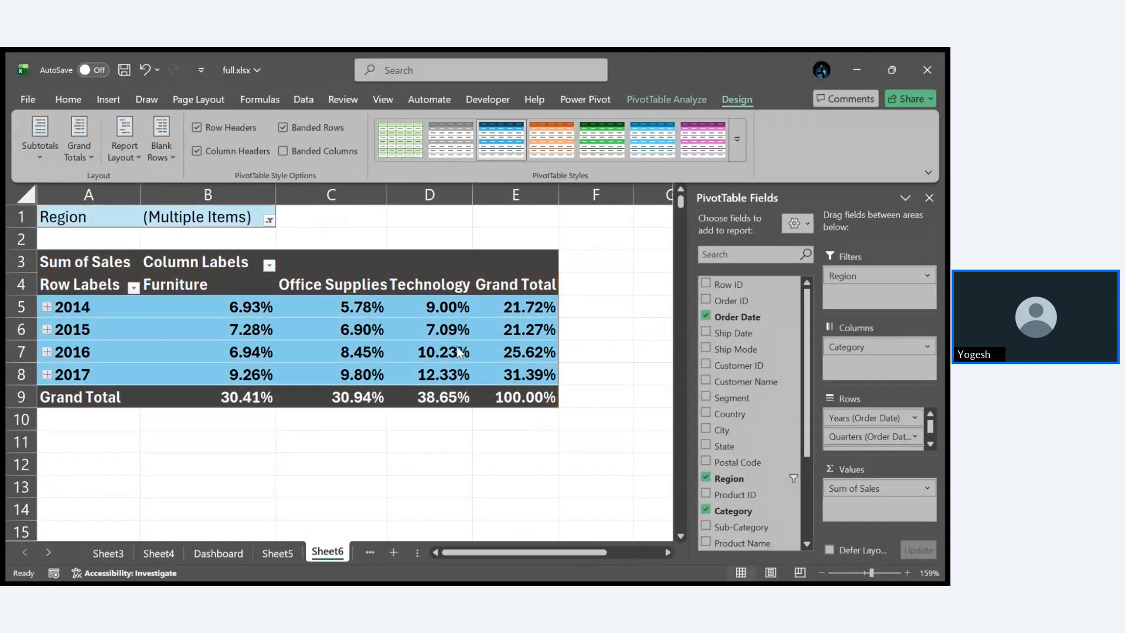
click(581, 322)
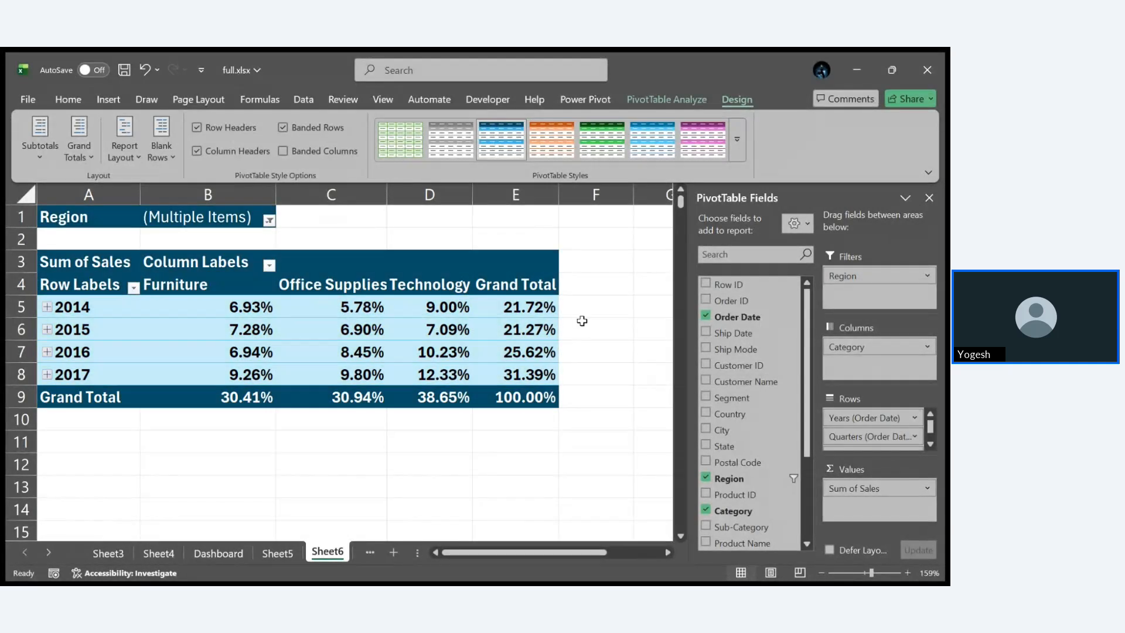
click(613, 326)
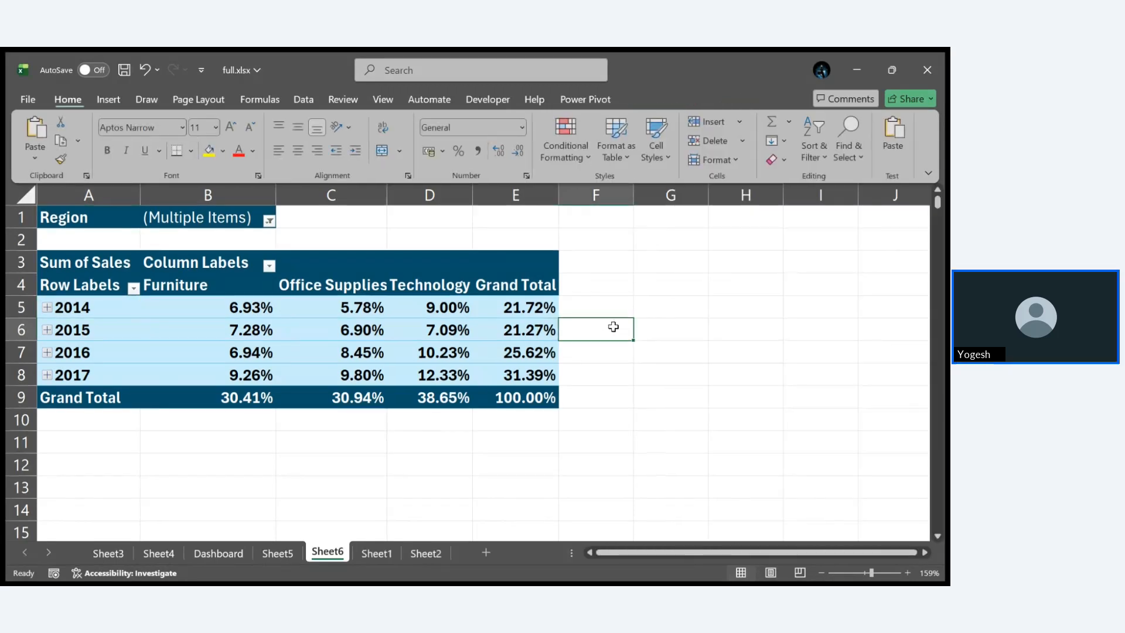
Step: Reselect the PivotTable and expand 2014 and its Qtr1 down to the January order dates to examine the new style
click(554, 329)
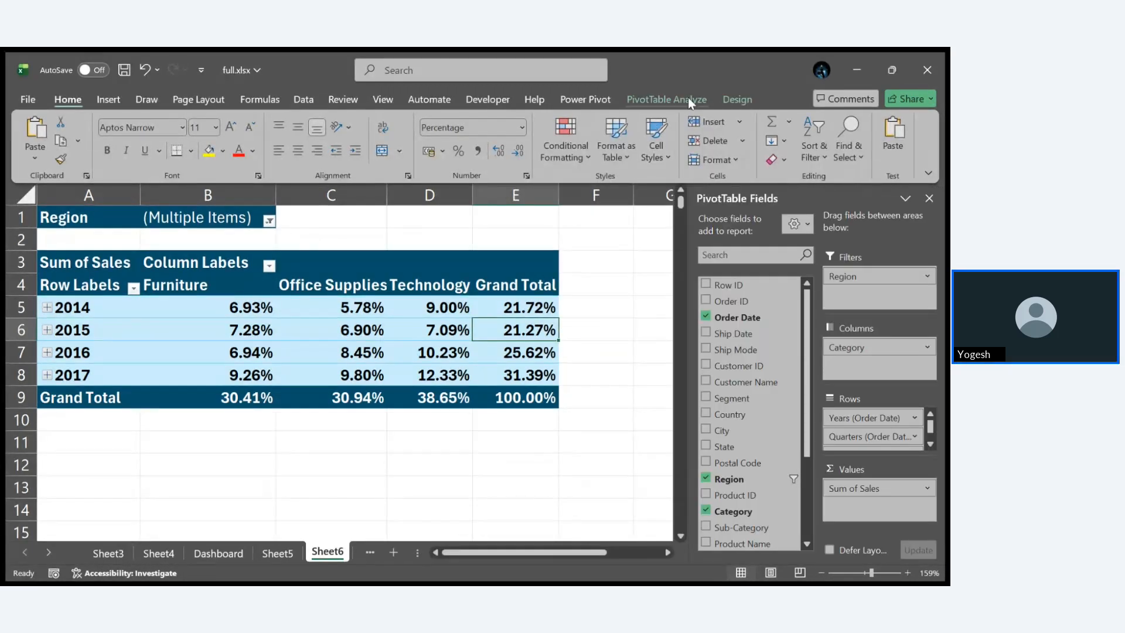
click(726, 97)
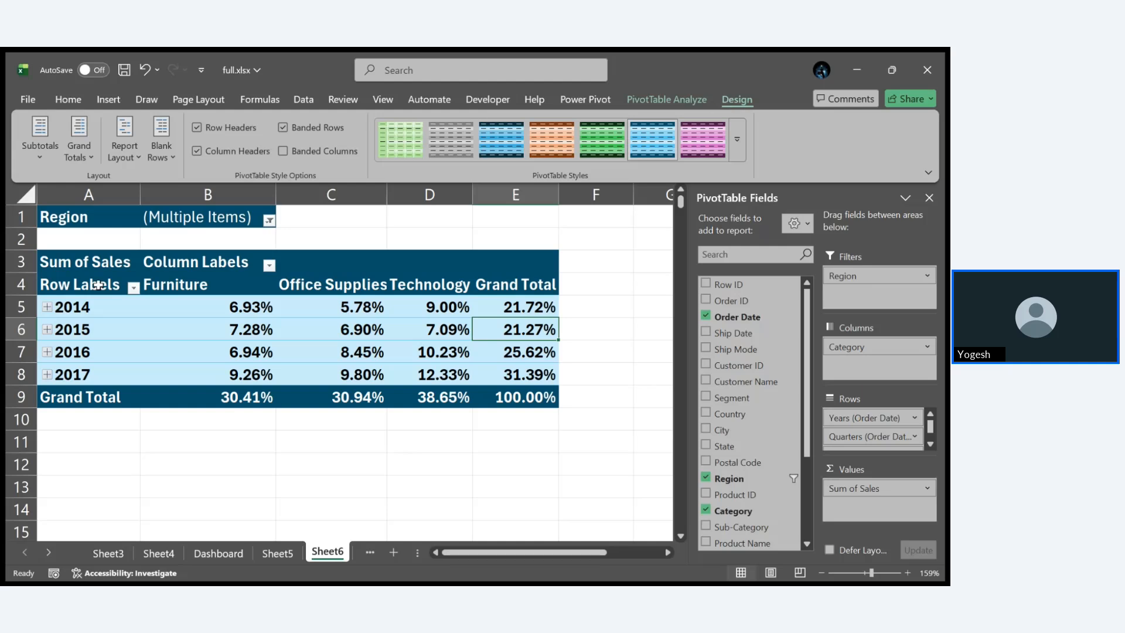
click(46, 307)
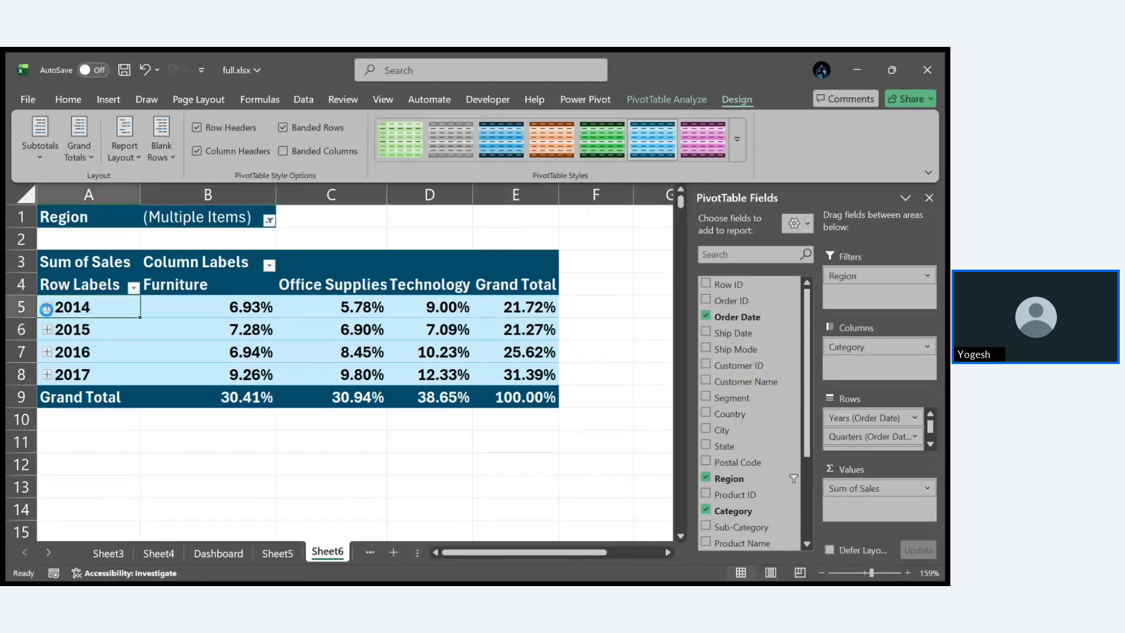
click(61, 330)
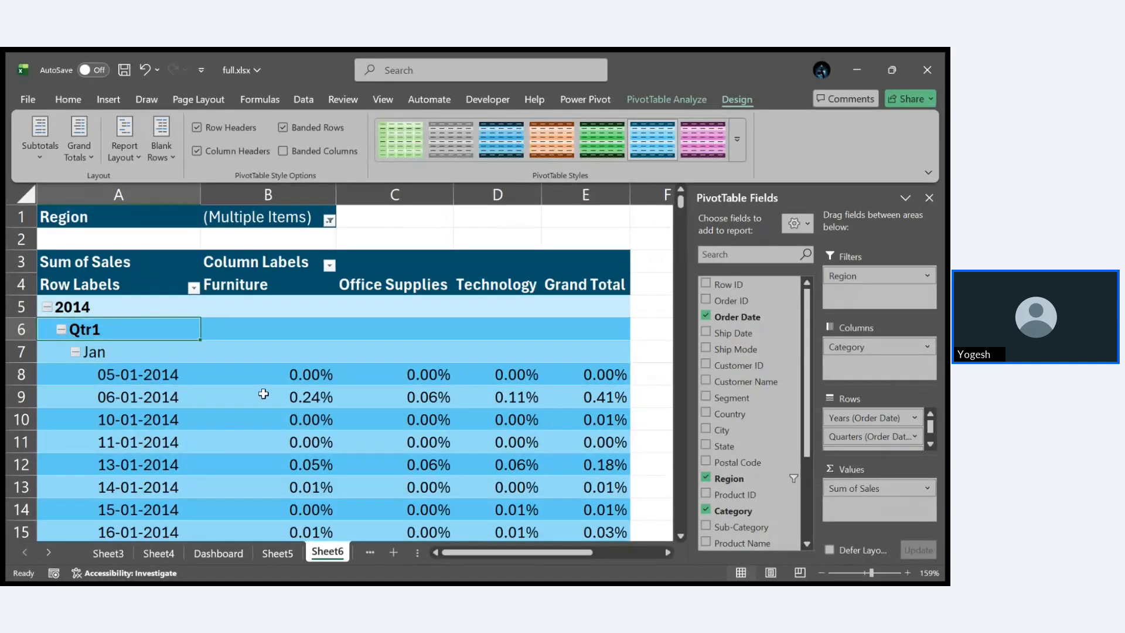
Step: Insert a blank line after each item in the PivotTable and review the spacing down the month and quarter rows
click(168, 154)
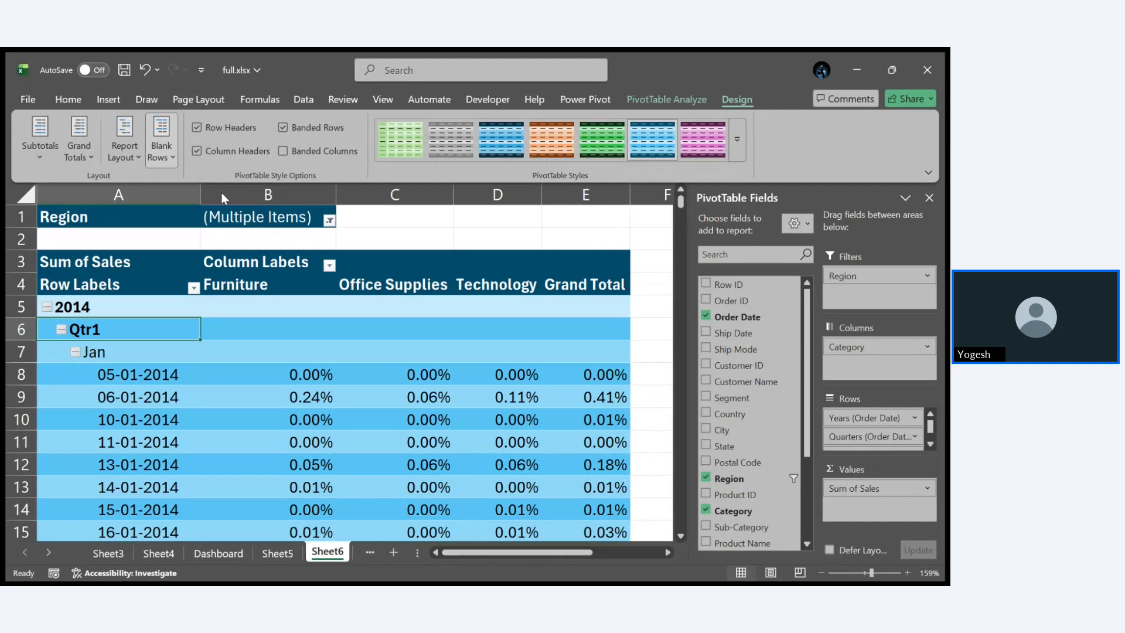
scroll(266, 336, down, 4)
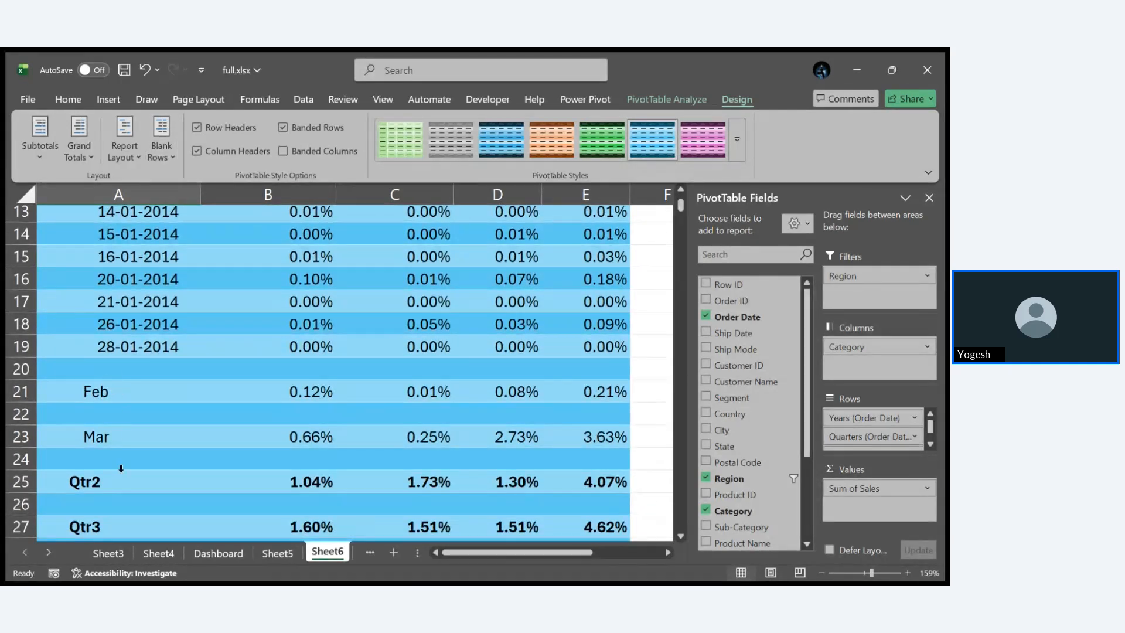
scroll(121, 467, up, 3)
scroll(121, 467, up, 2)
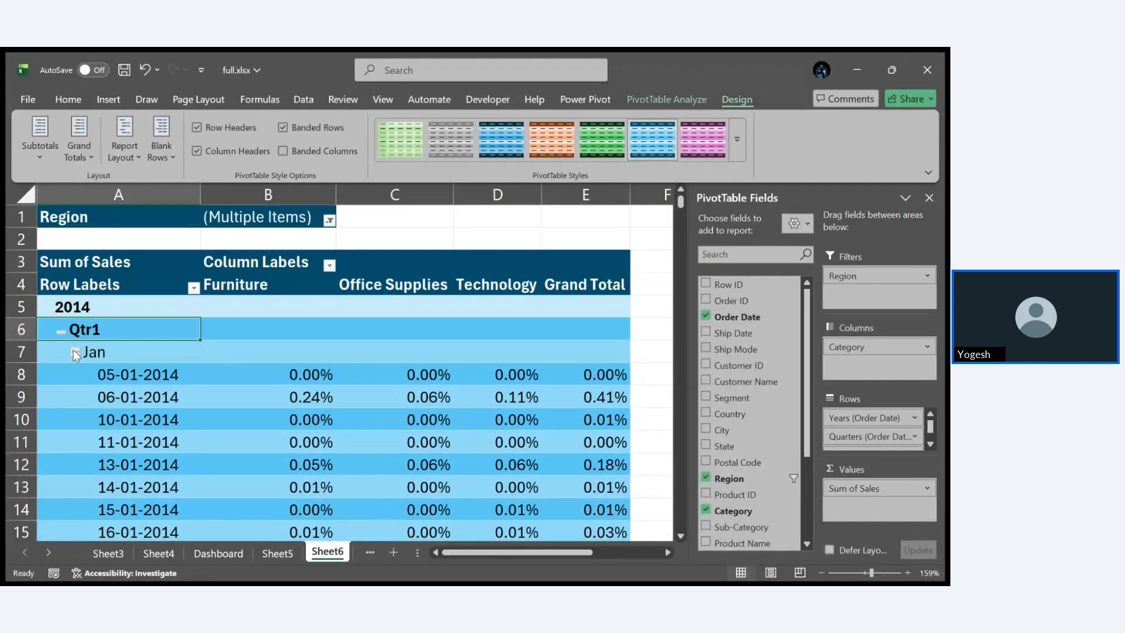
Step: Collapse January, Qtr1 and 2014, and remove the blank line after each item
click(75, 351)
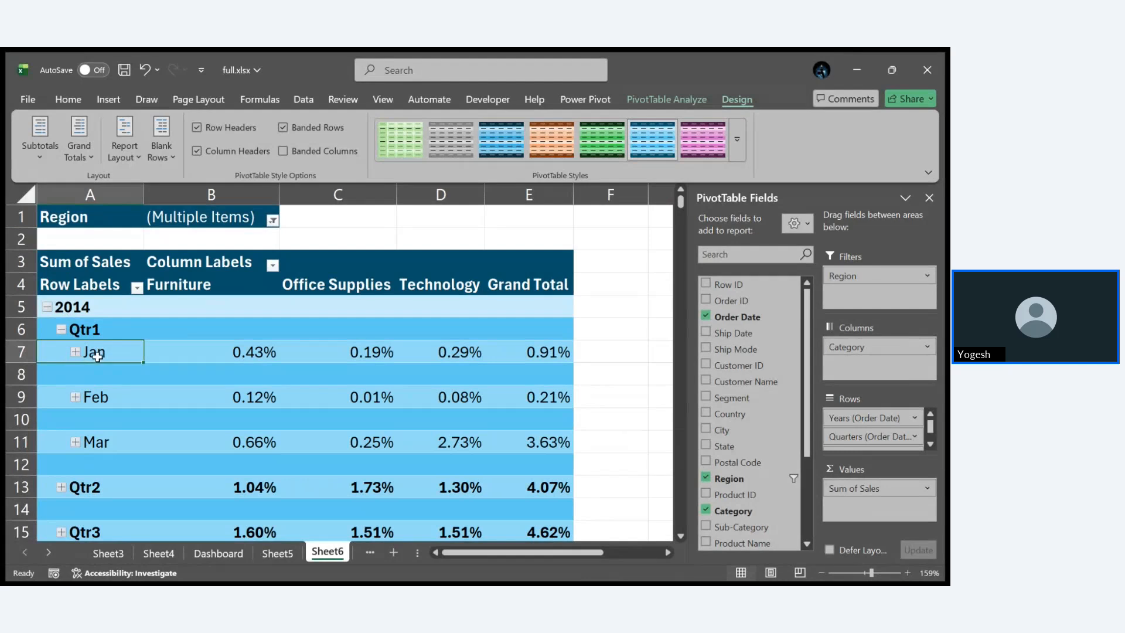
click(61, 329)
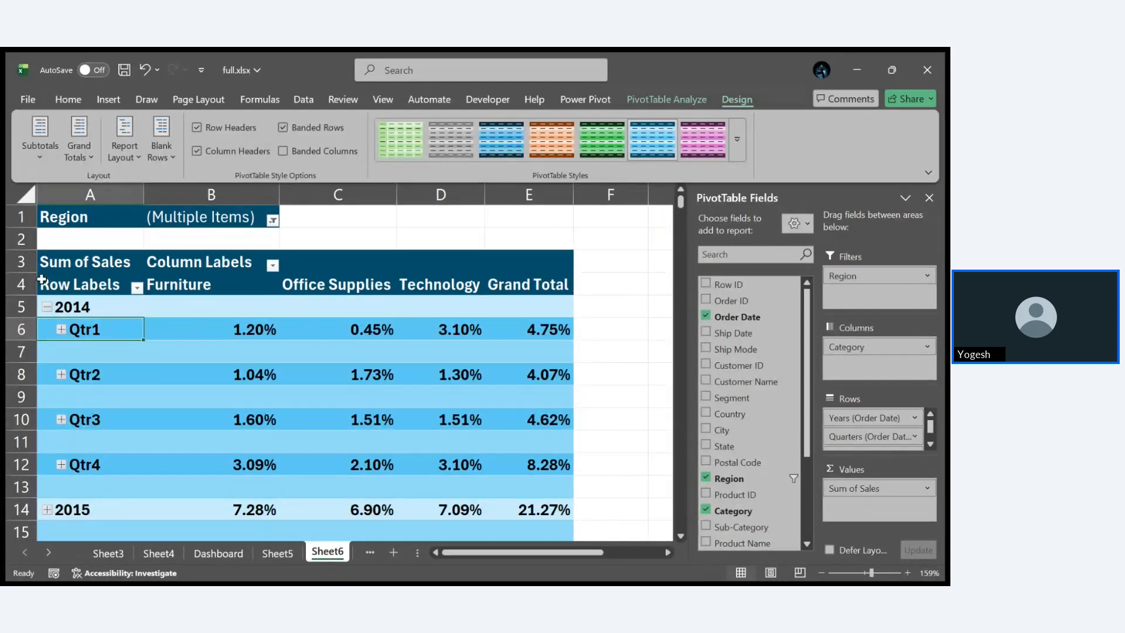
click(47, 307)
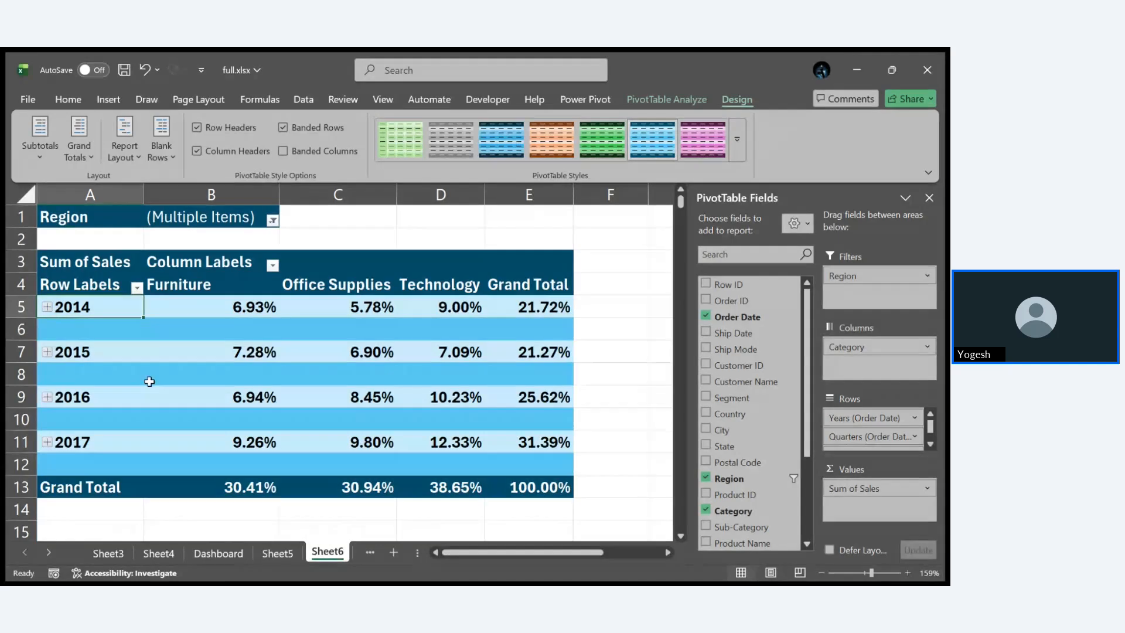
click(161, 158)
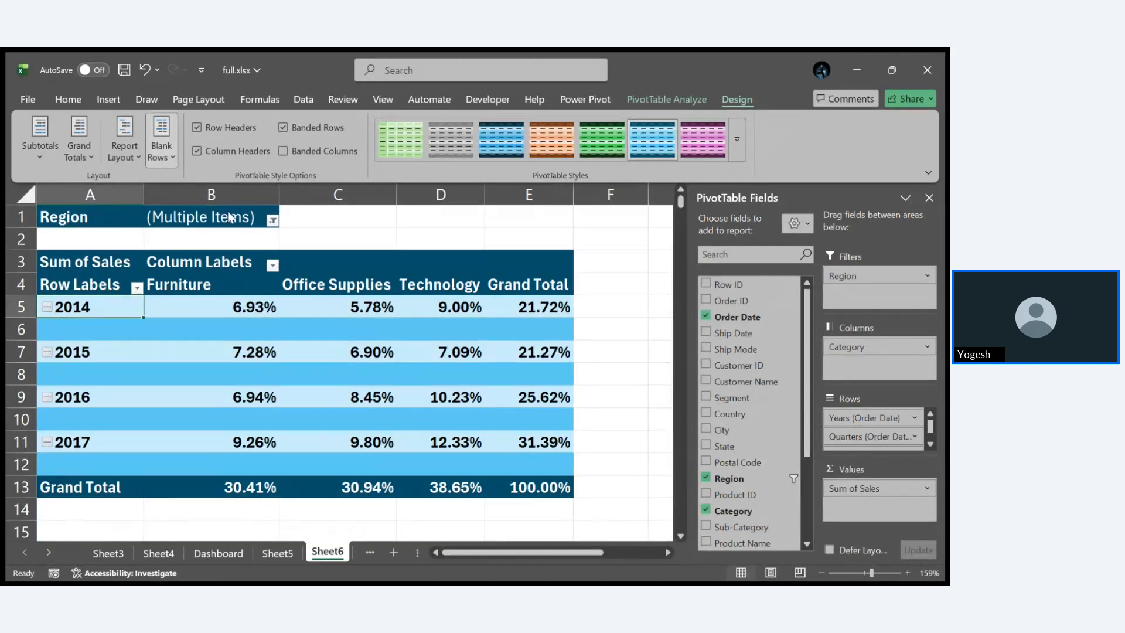
click(231, 216)
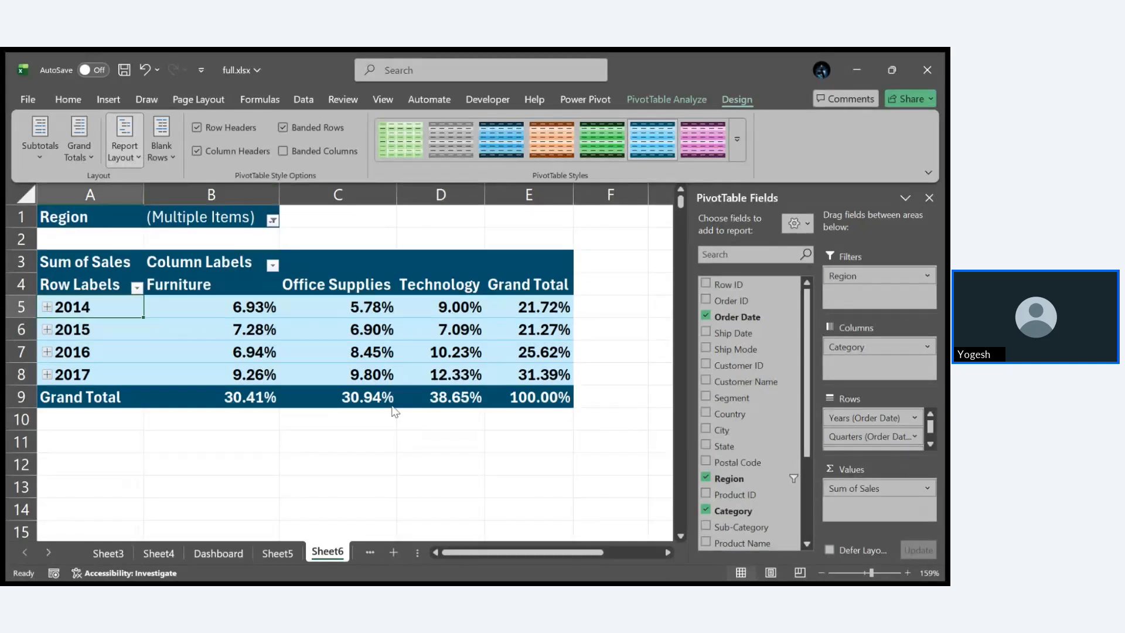
Step: Show the PivotTable in Outline Form and expand 2014 and its Qtr1 into months
click(220, 221)
scroll(368, 419, right, 3)
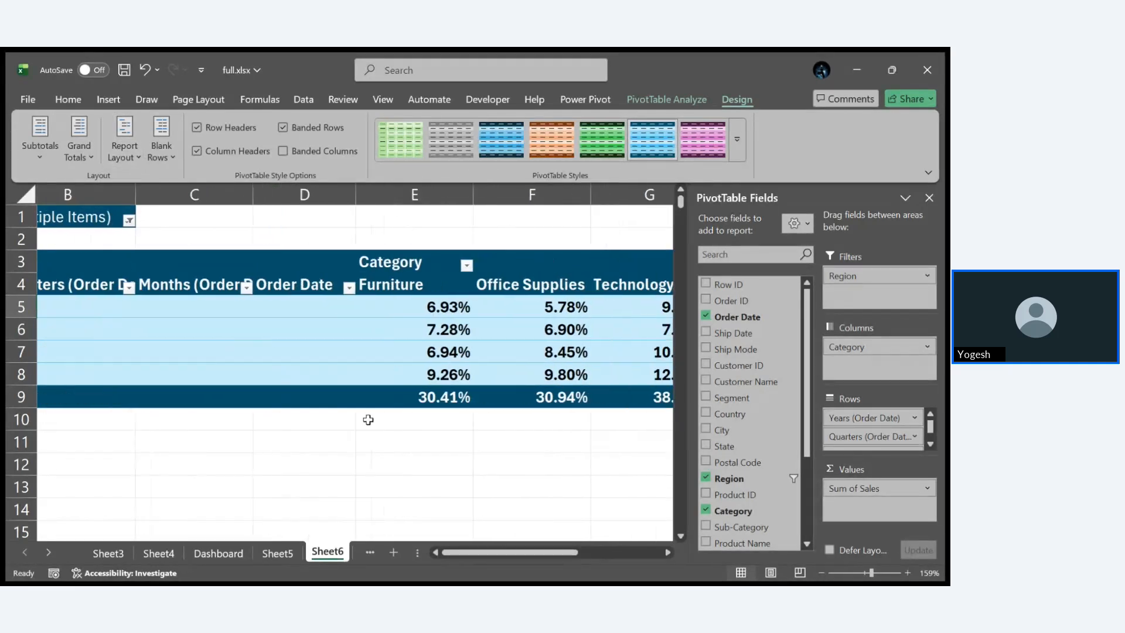
scroll(368, 420, left, 3)
scroll(340, 410, left, 1)
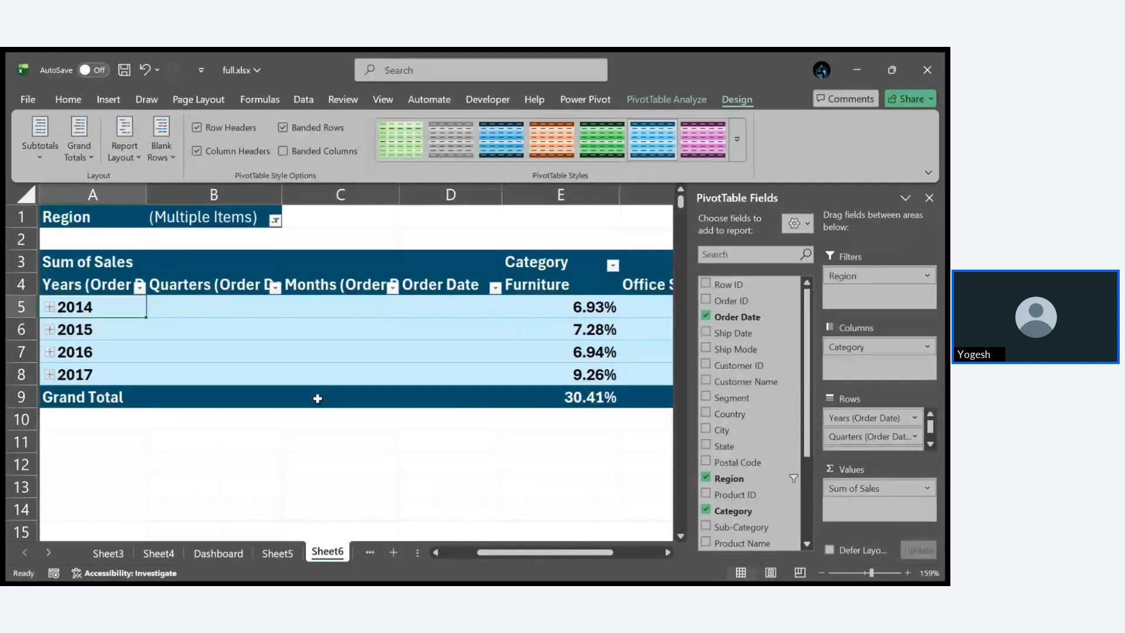
click(47, 307)
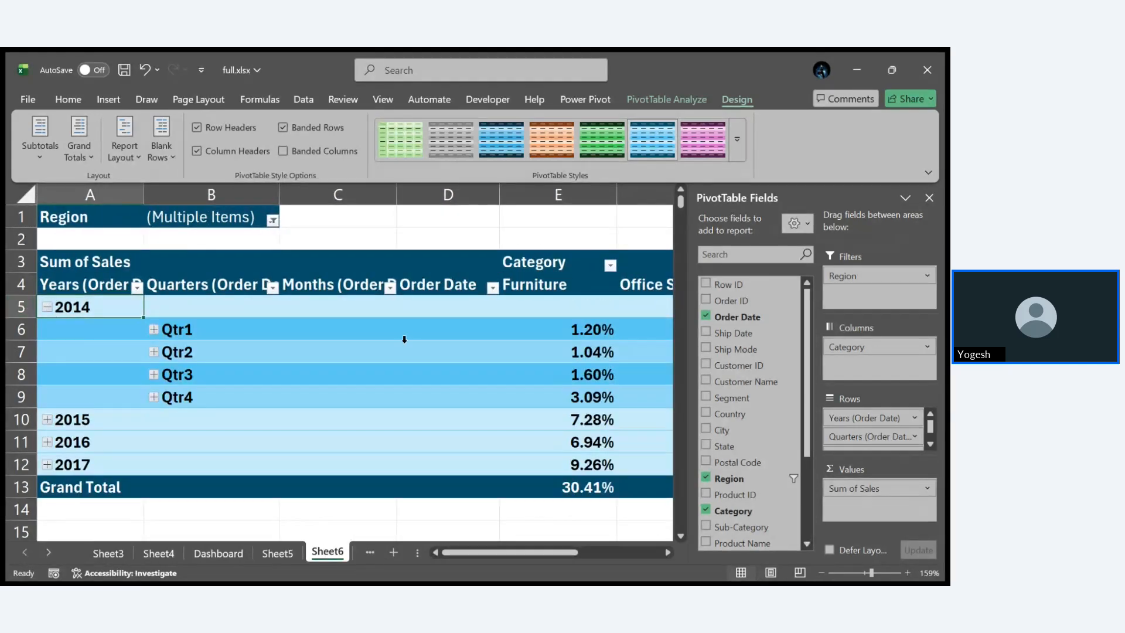
click(154, 330)
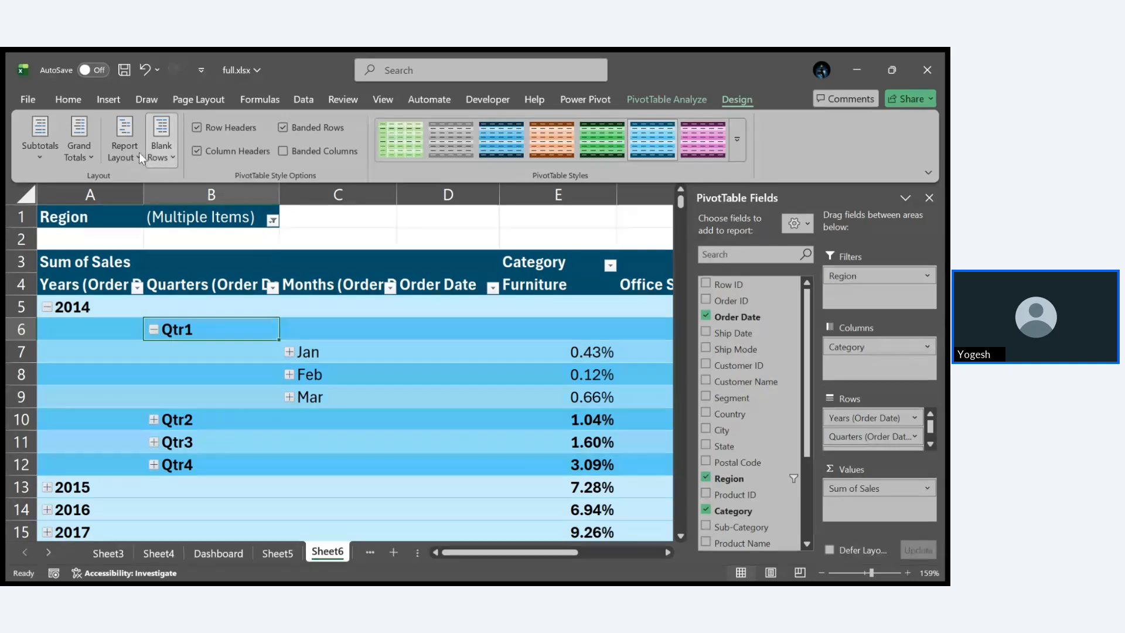
Step: Show the PivotTable in Compact Form for comparison, and set its report layout to Tabular Form
click(215, 255)
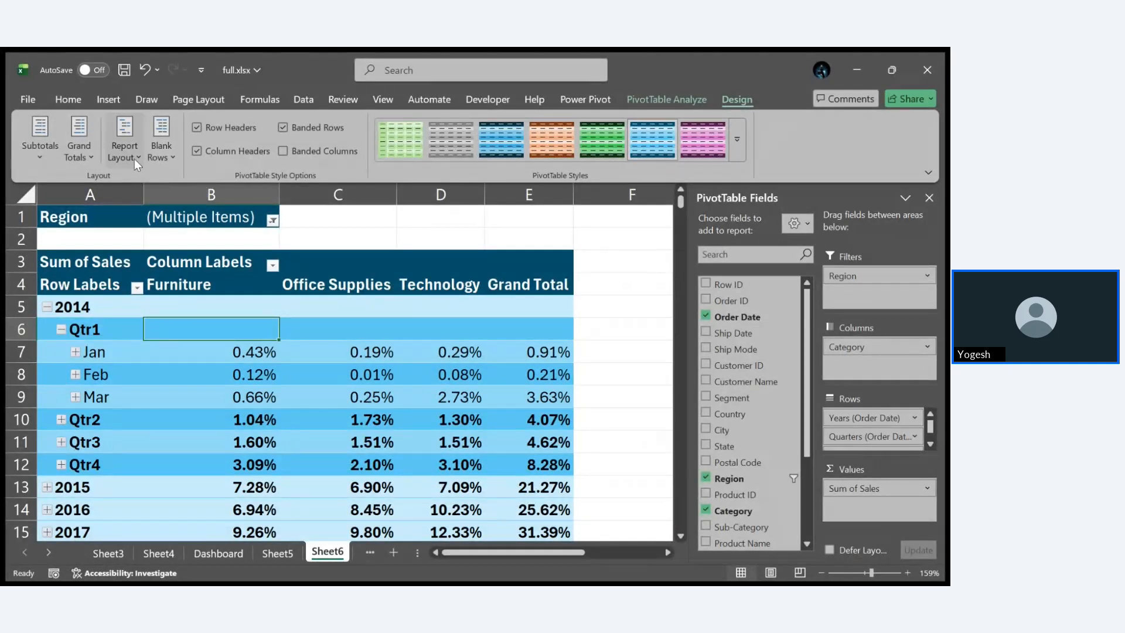
click(202, 237)
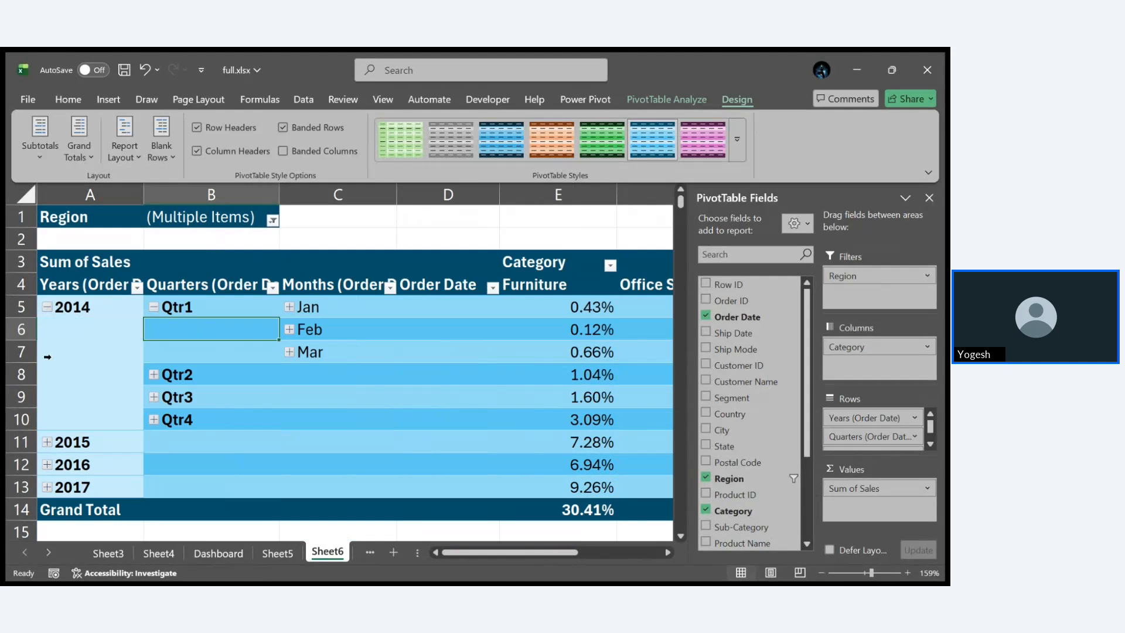
Step: Repeat all item labels in the tabular PivotTable, and set the labels back to not repeating
click(133, 147)
click(191, 280)
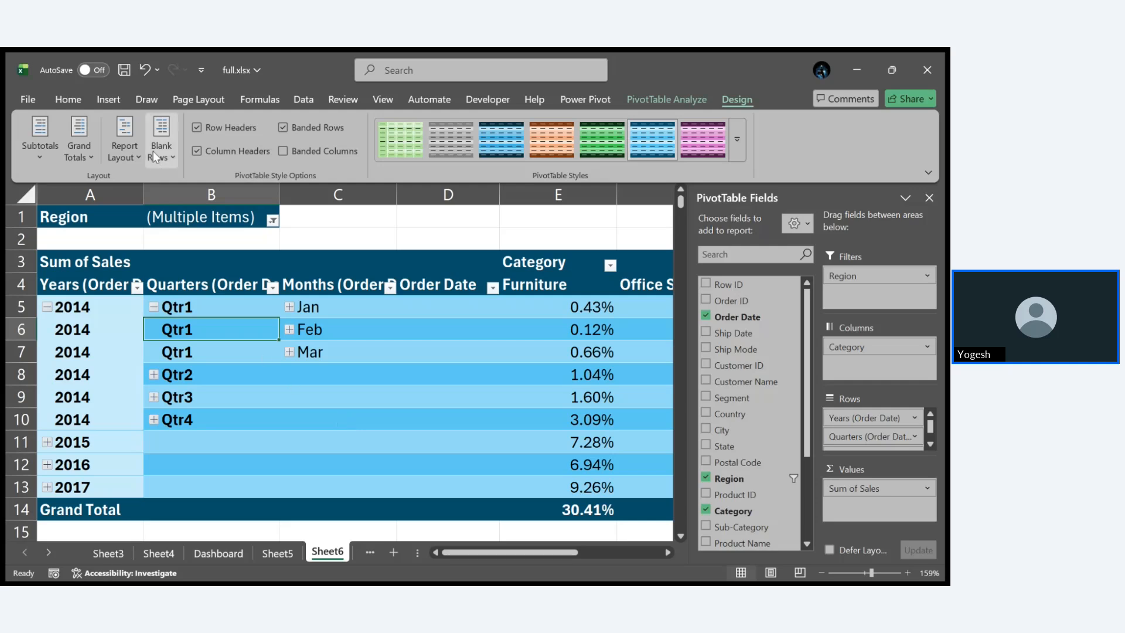
click(178, 311)
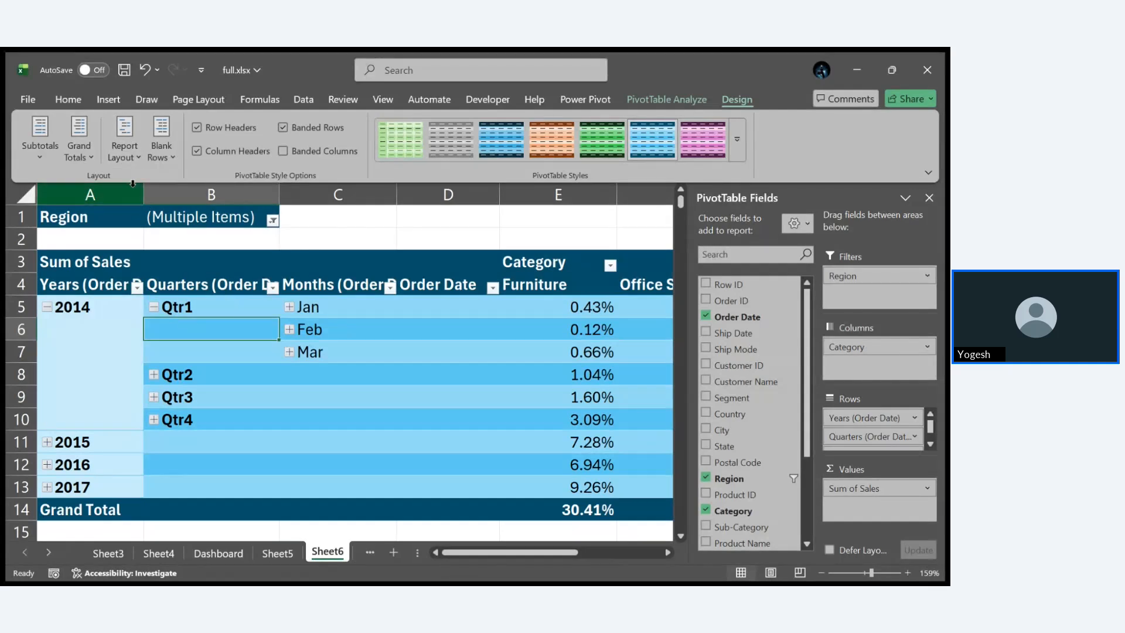
Step: Show the PivotTable in Compact Form and collapse 2014
click(122, 148)
click(184, 185)
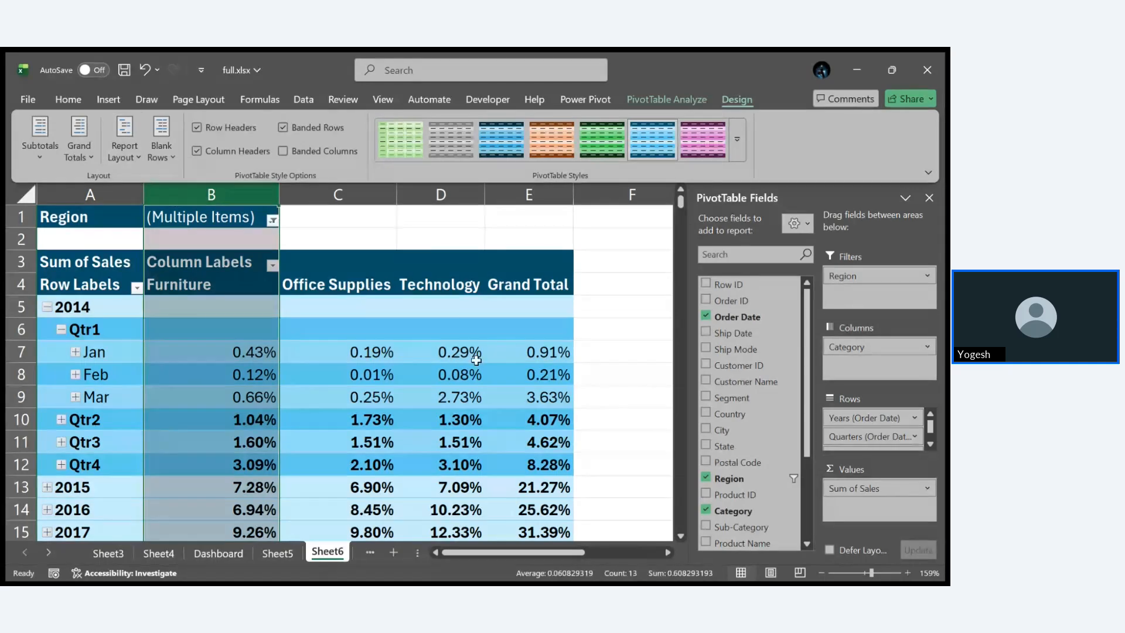
click(630, 371)
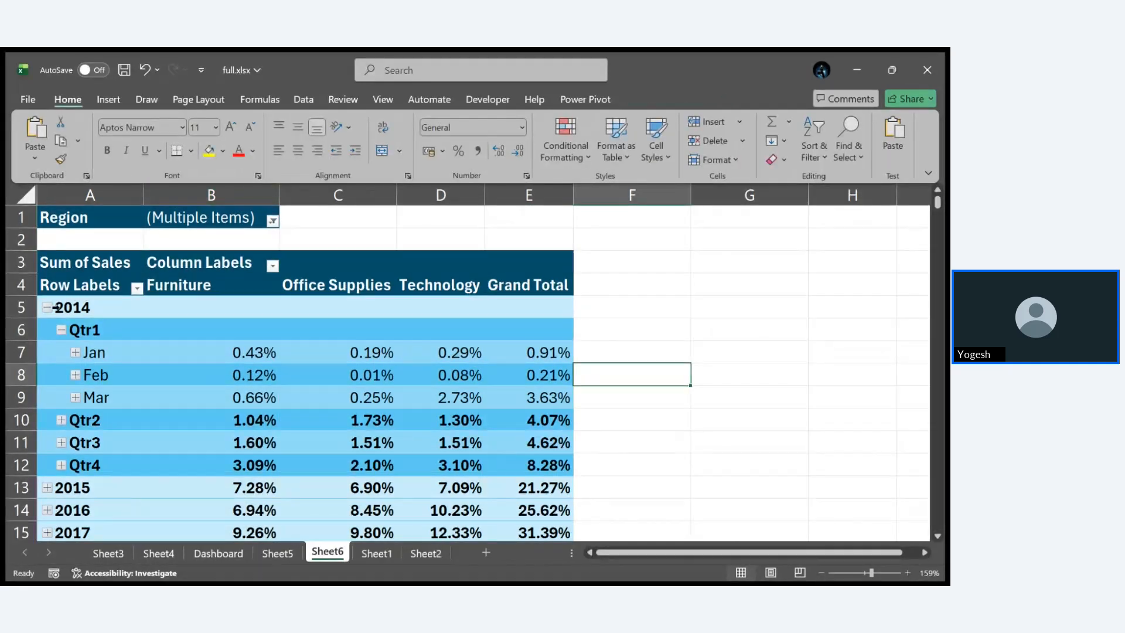
click(47, 307)
click(198, 482)
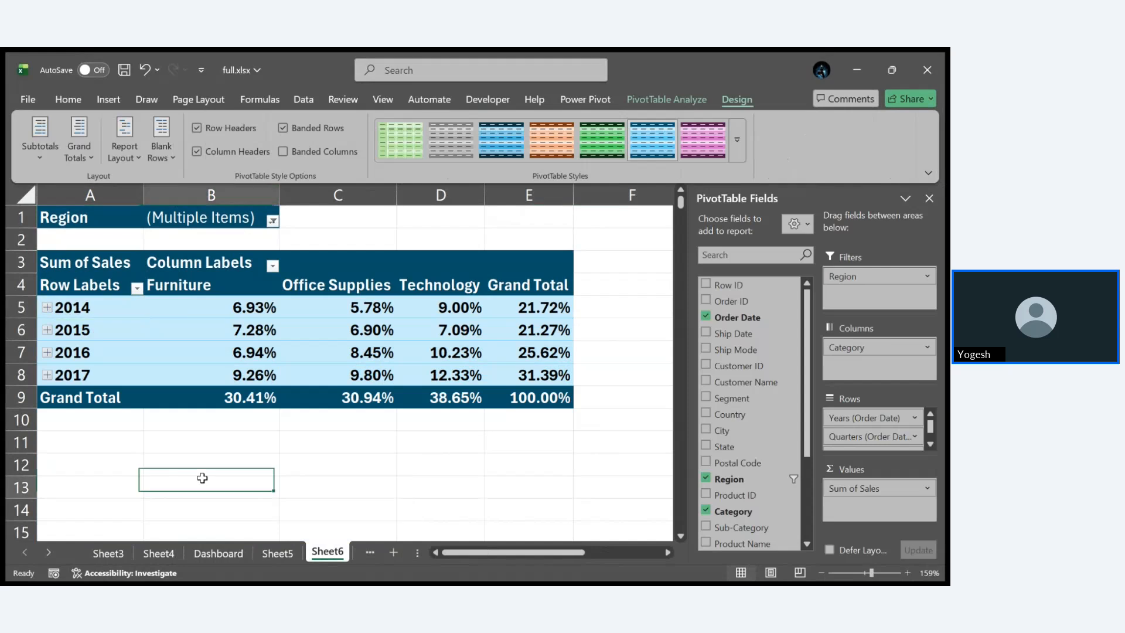
click(454, 302)
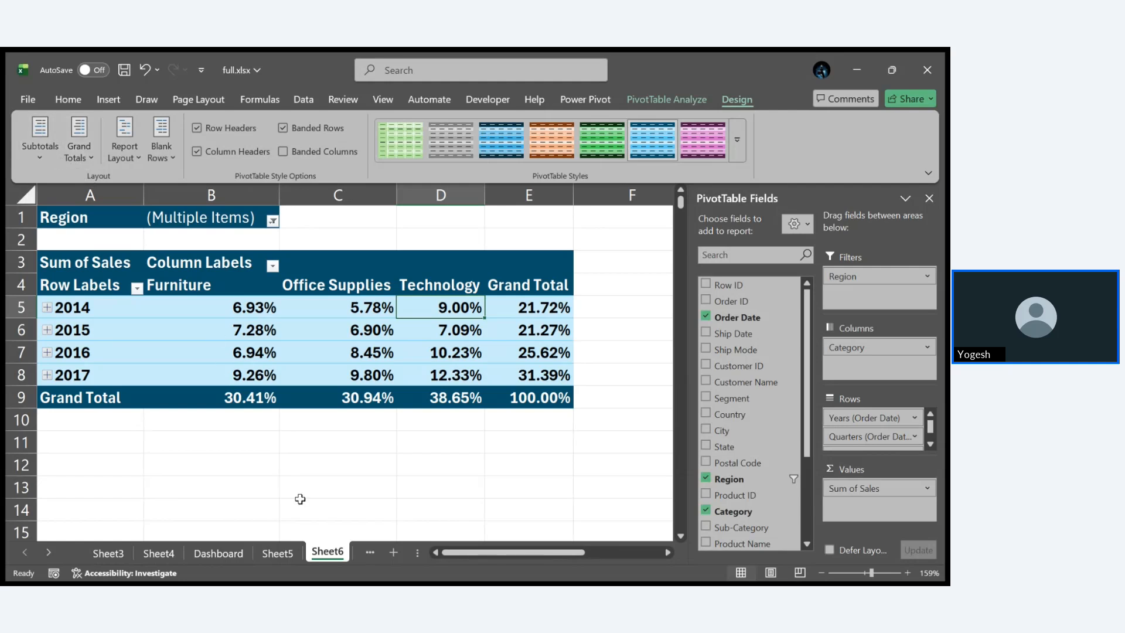
Step: Expand 2014 into its quarters and Qtr1 months, and review the rows through the Grand Total
click(47, 307)
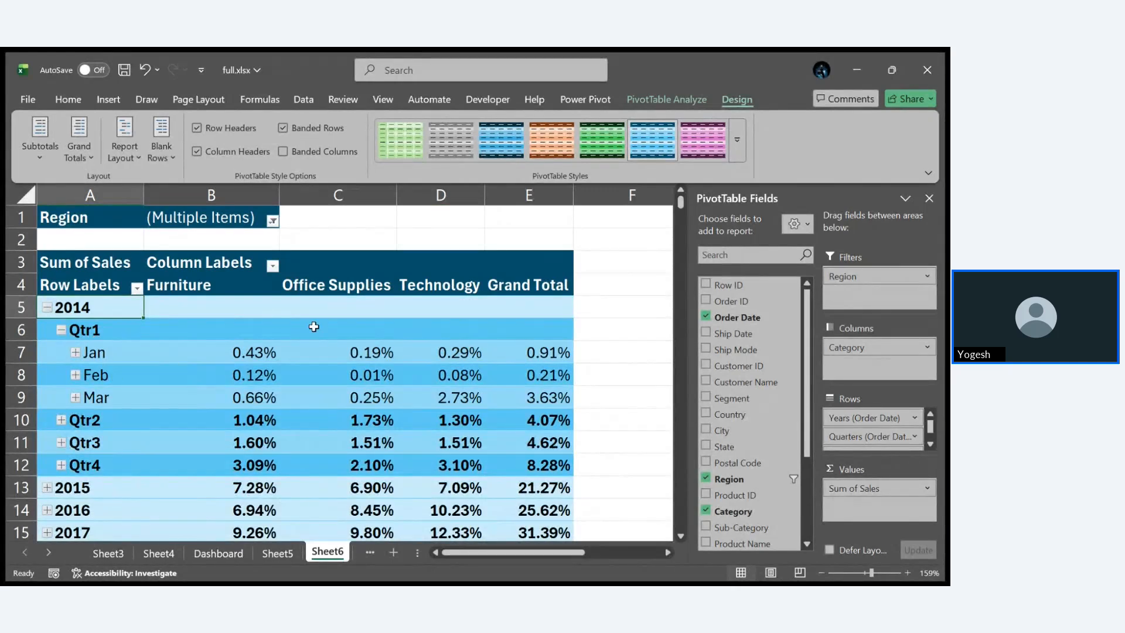
scroll(314, 326, down, 5)
scroll(311, 319, up, 5)
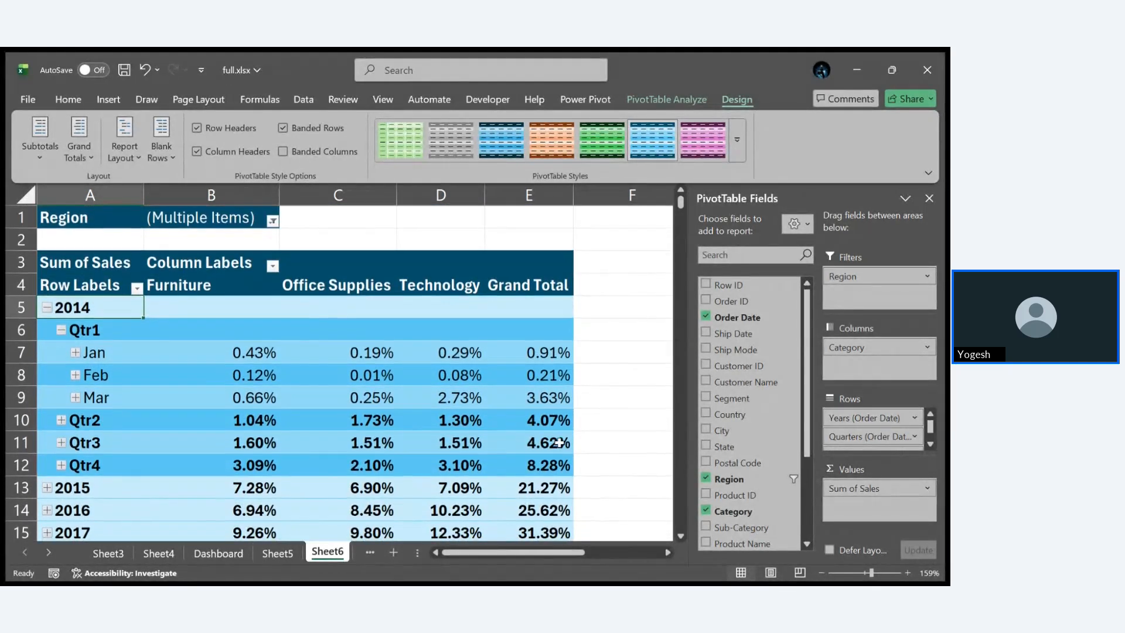
scroll(552, 519, down, 3)
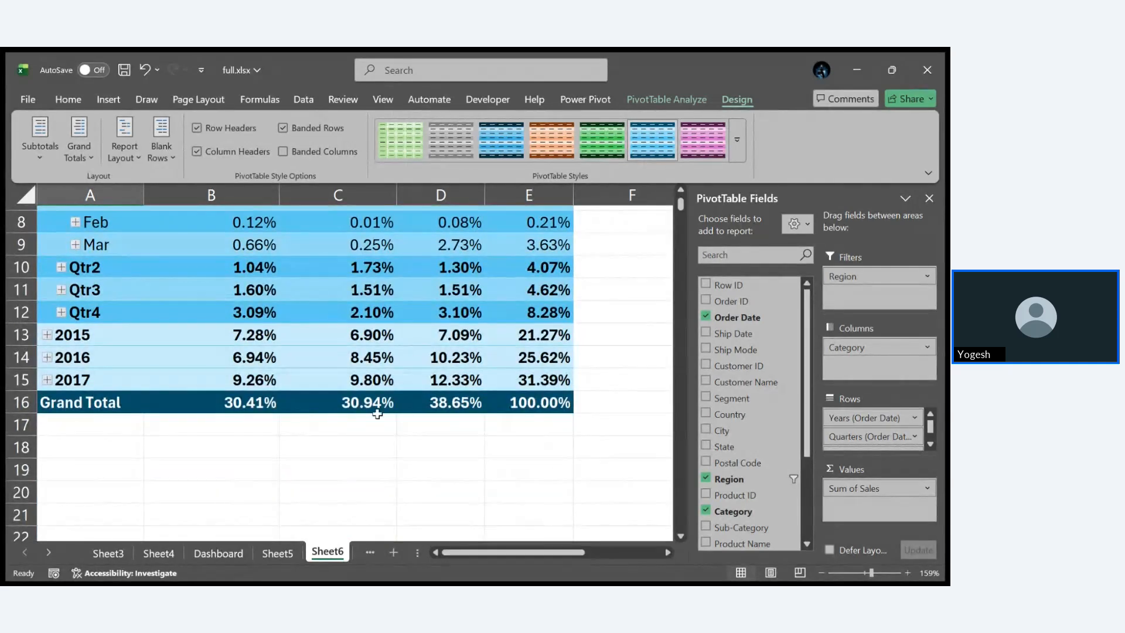
scroll(467, 427, up, 2)
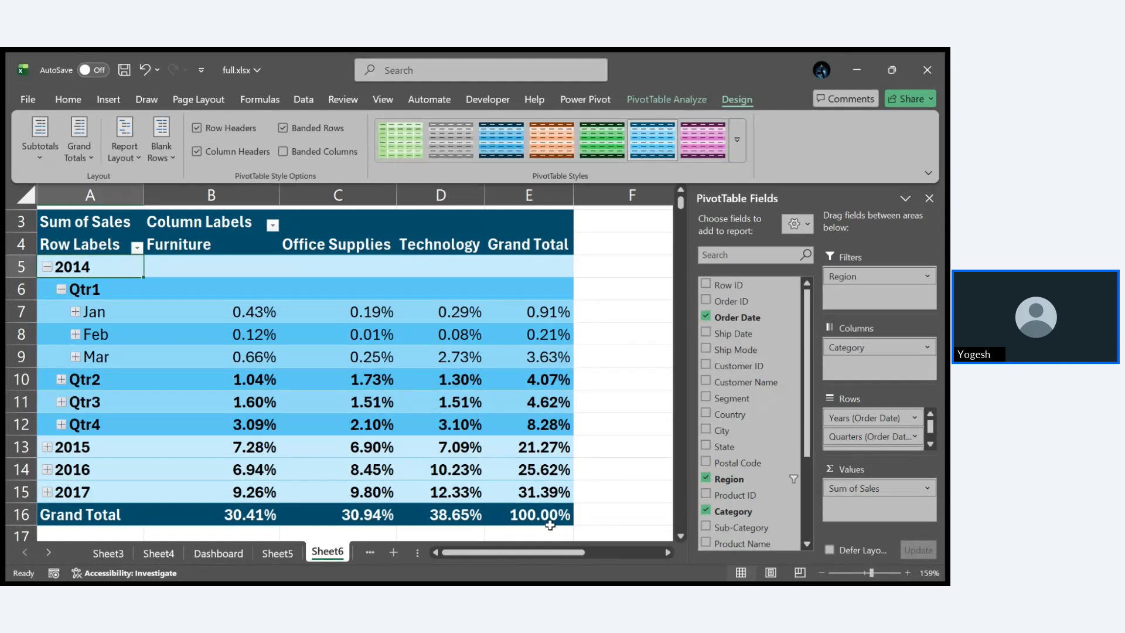
Step: Turn grand totals off for both rows and columns, and turn them on again for both
click(86, 156)
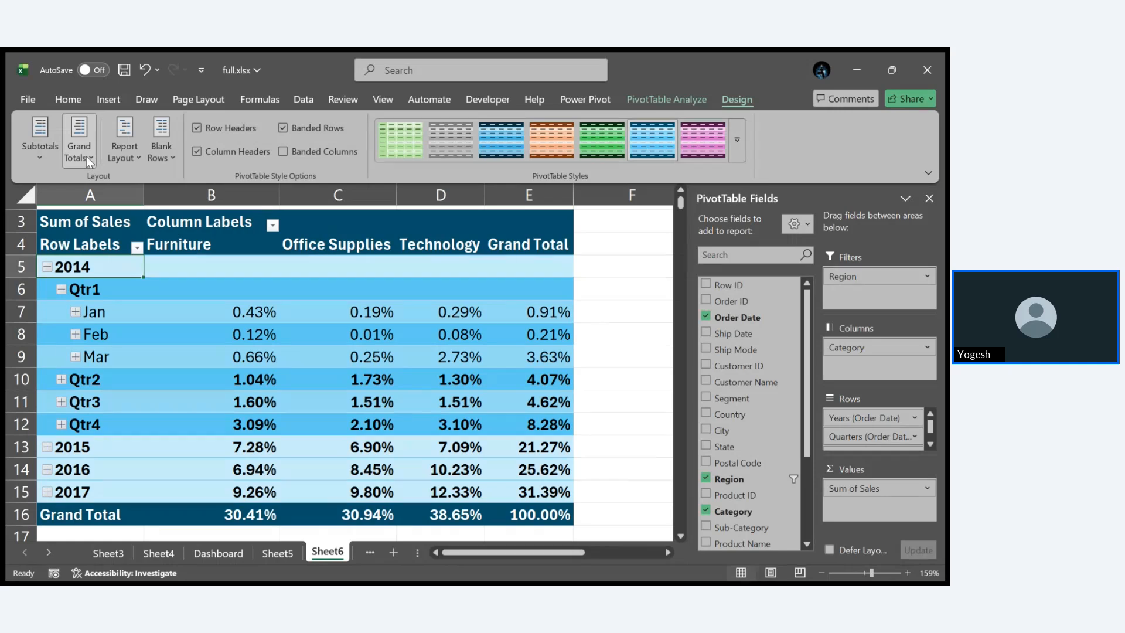
click(159, 188)
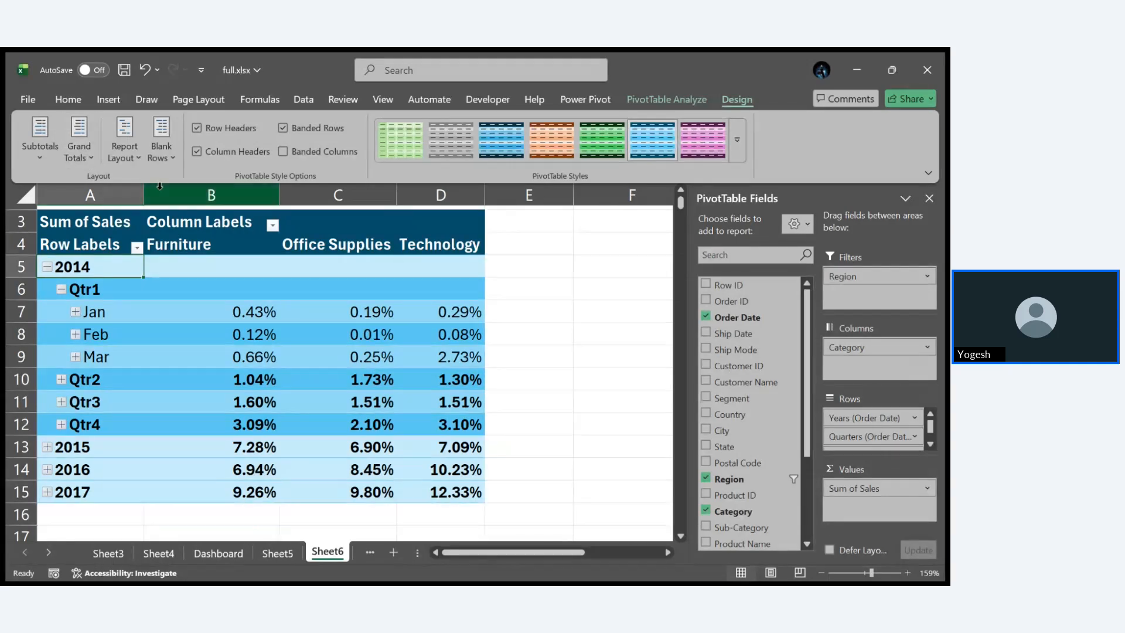
click(79, 152)
click(163, 225)
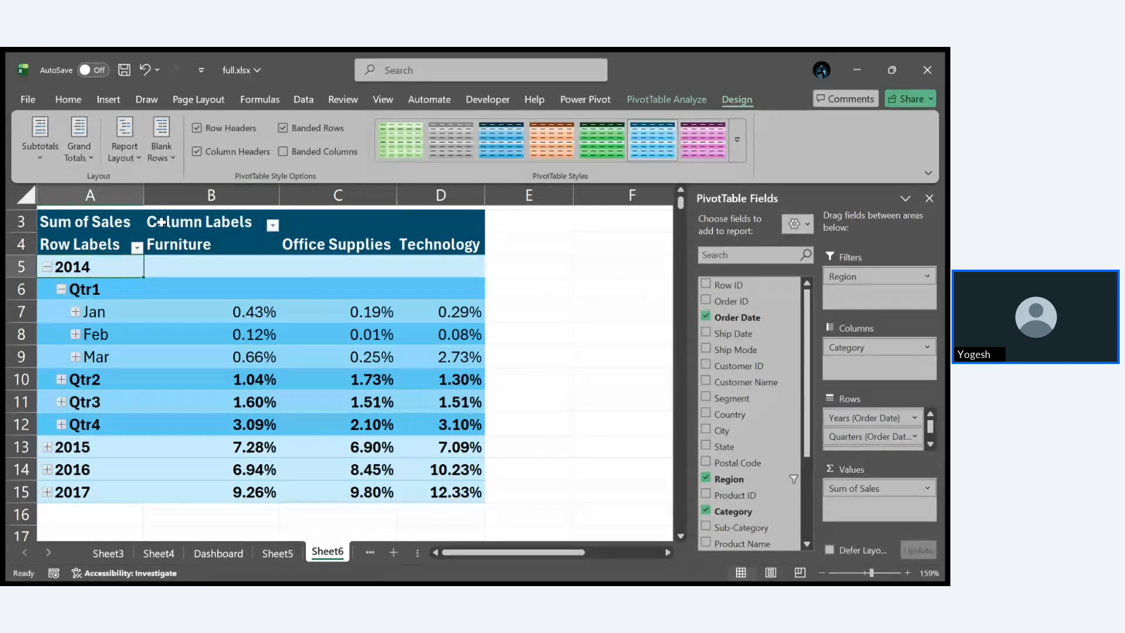
Step: Show grand totals for columns only, and restore them for both rows and columns
click(85, 151)
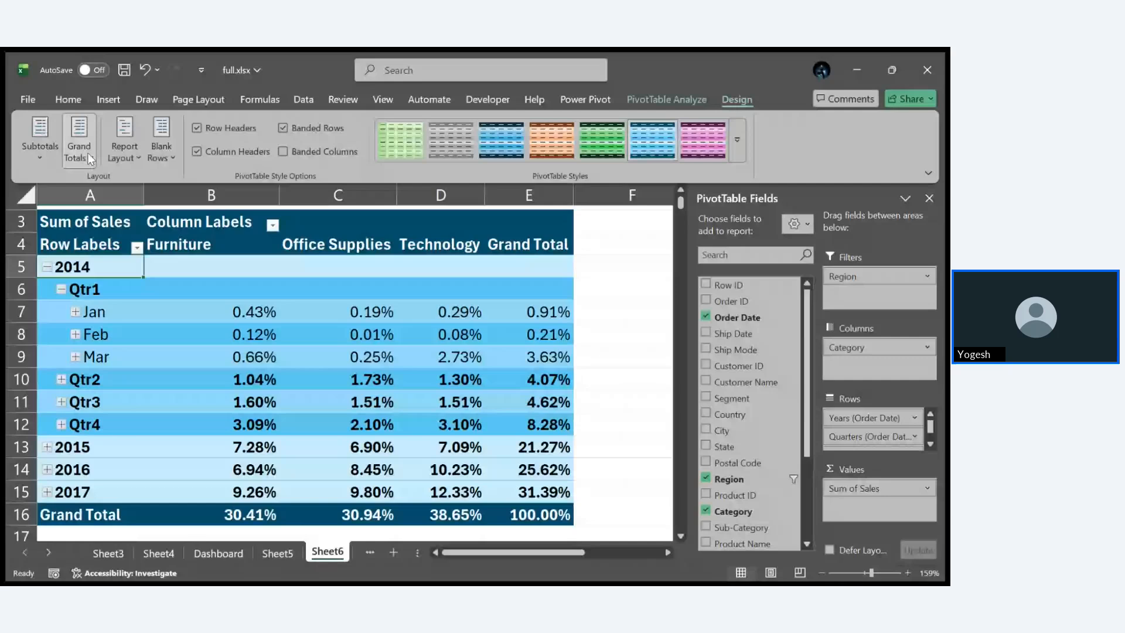
click(167, 248)
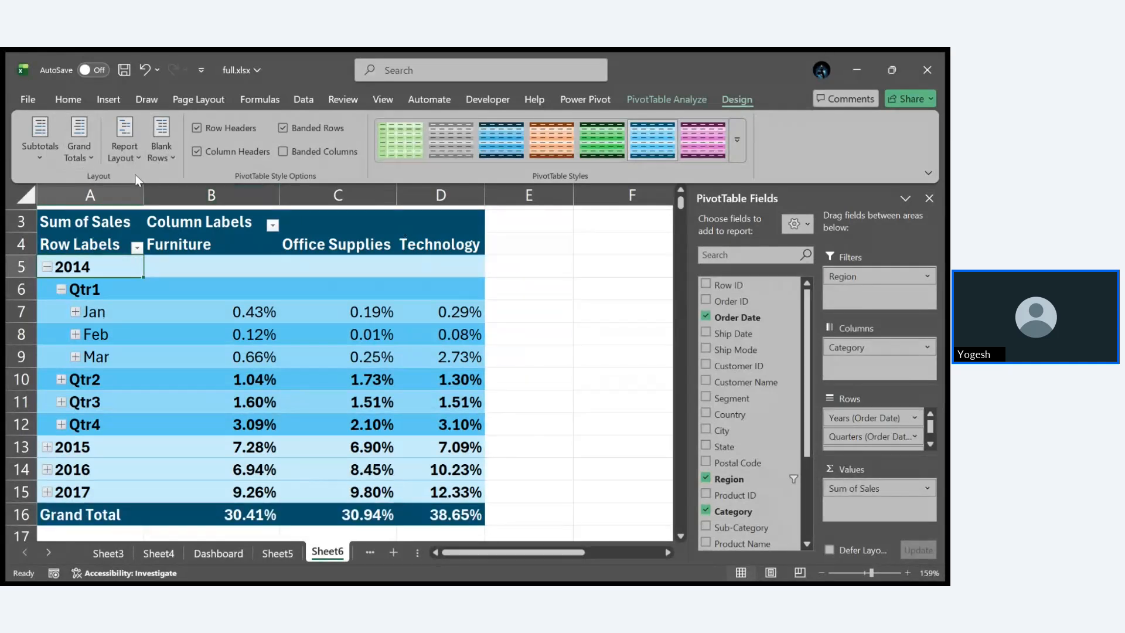
click(148, 209)
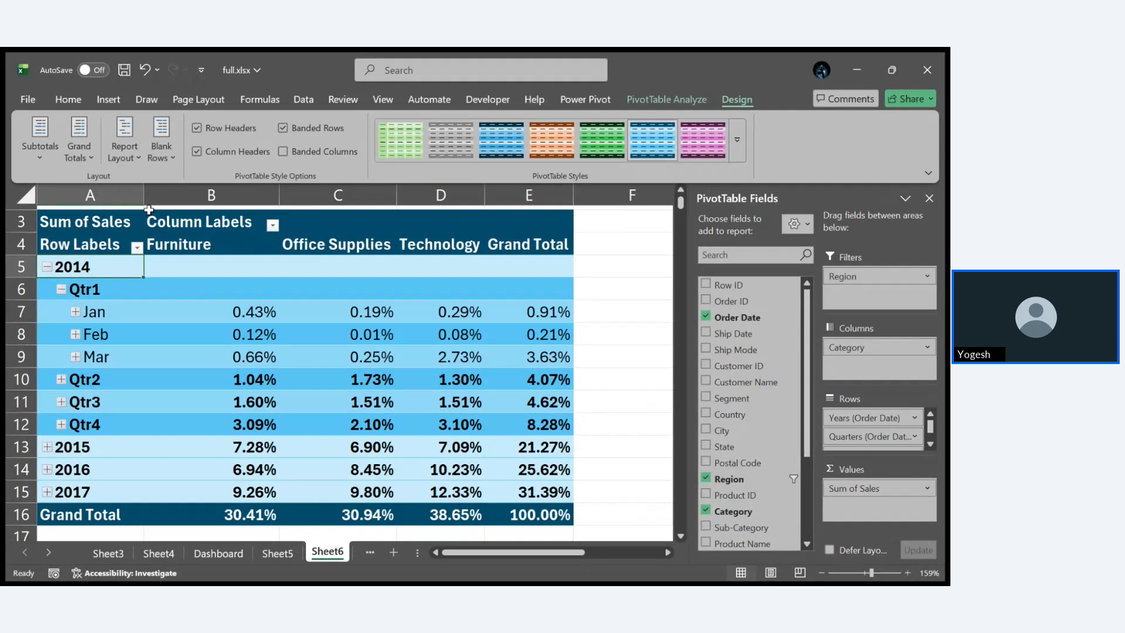
Step: Set the PivotTable to show no subtotals, and change it to show all subtotals at the bottom of each group
click(47, 156)
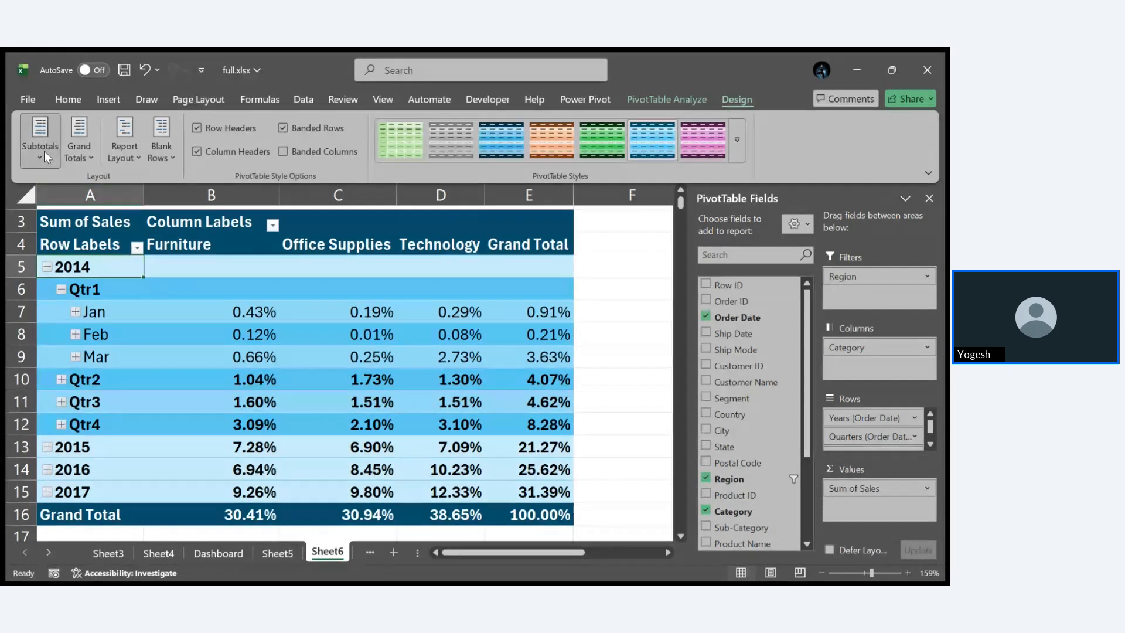
click(134, 184)
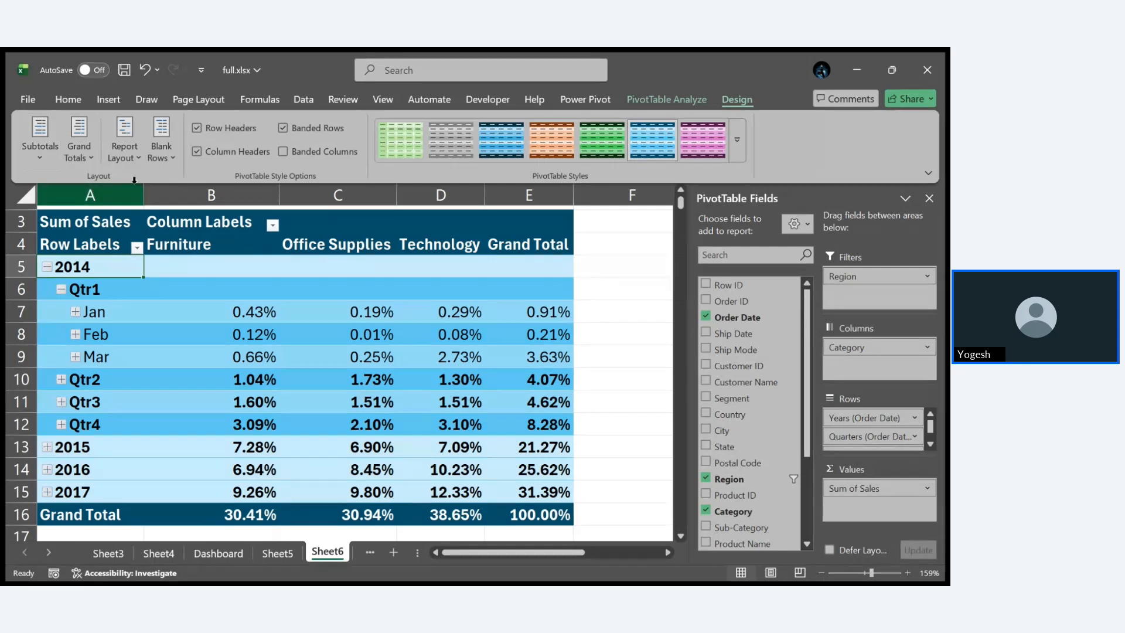
click(33, 148)
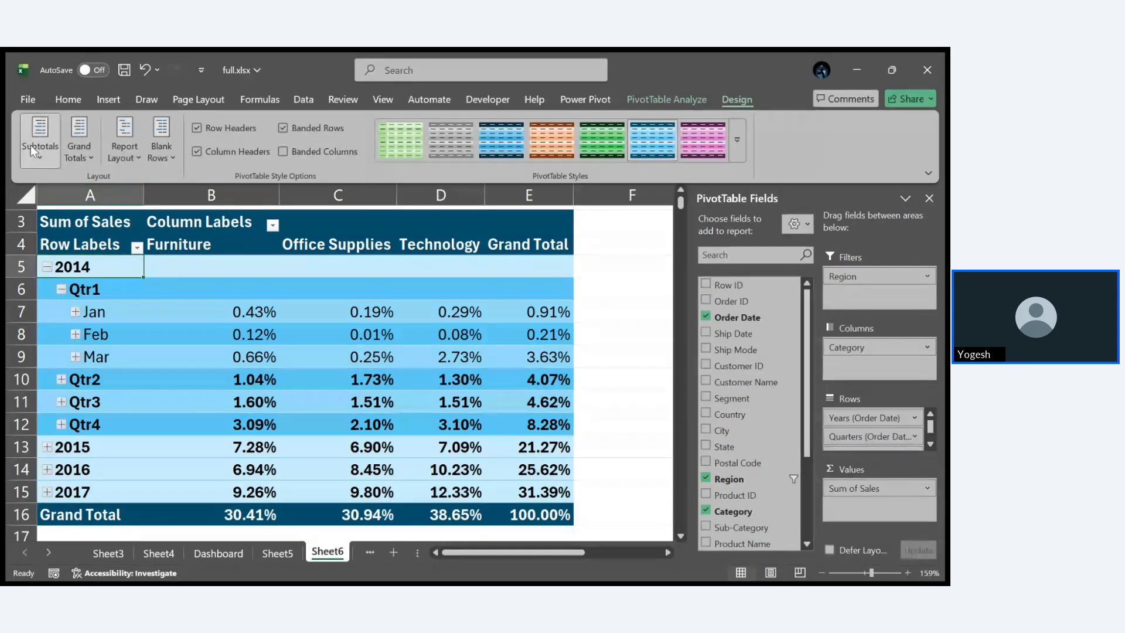
click(114, 215)
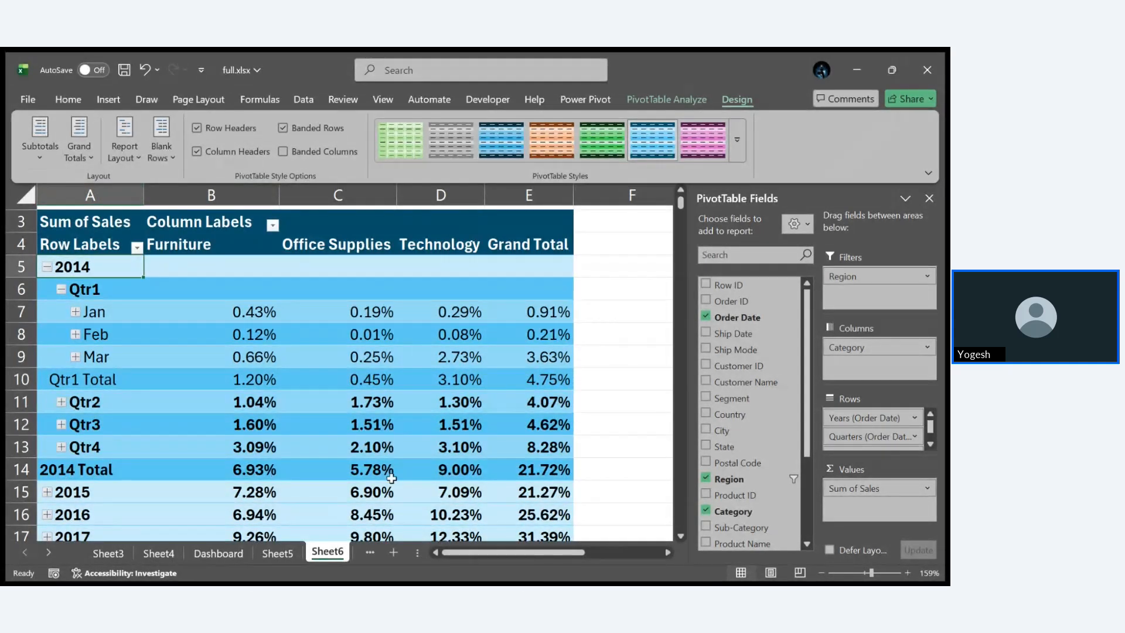
Step: Collapse and re-expand 2014, and expand January into its individual order dates
click(47, 268)
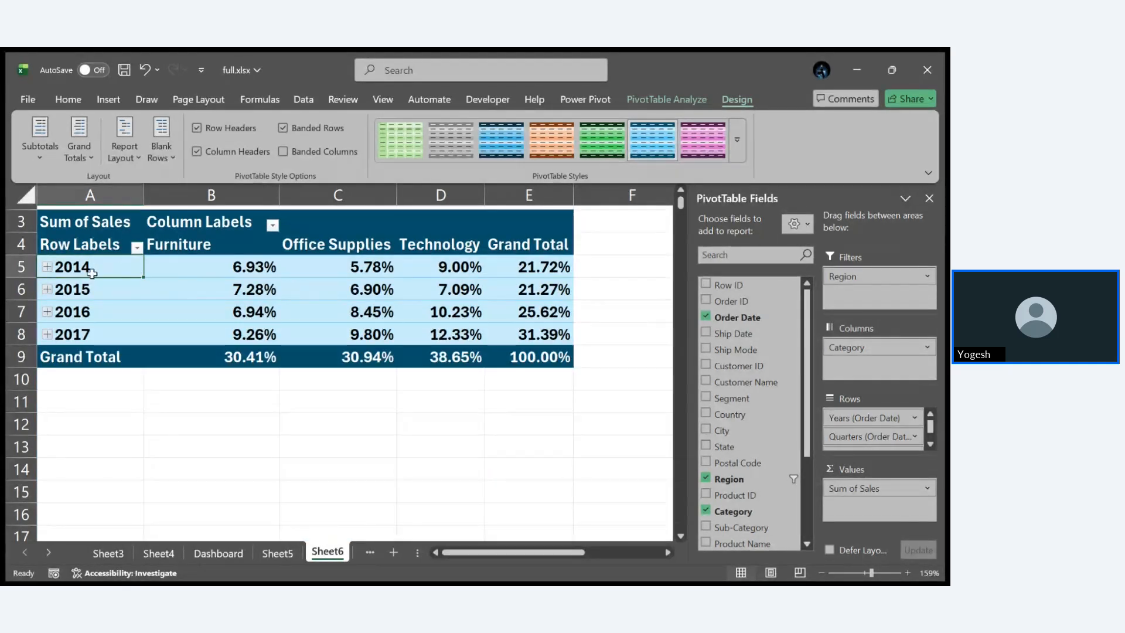
click(46, 268)
click(75, 313)
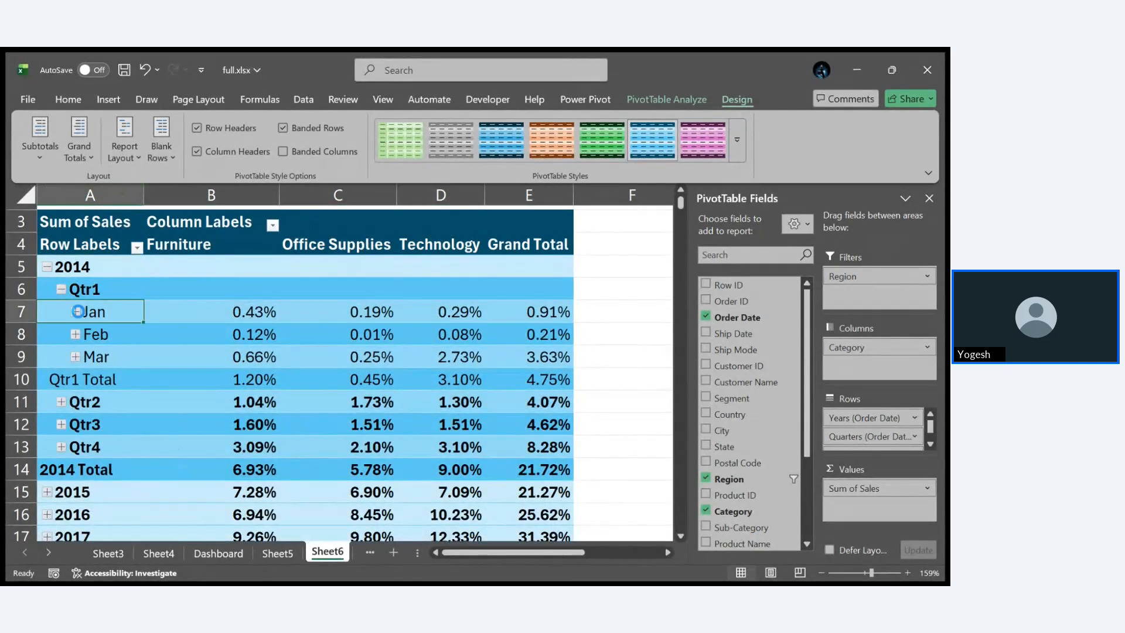
Step: Examine where the January, Qtr1 and 2014 subtotal rows sit relative to their detail rows
scroll(173, 387, down, 5)
scroll(173, 387, up, 2)
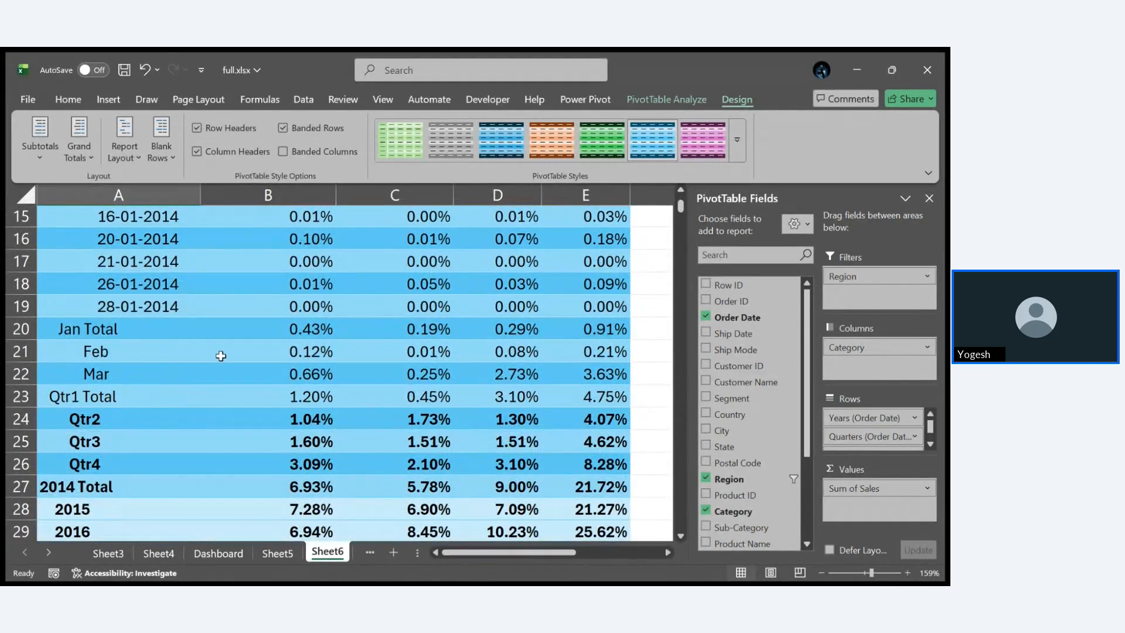
scroll(221, 356, up, 3)
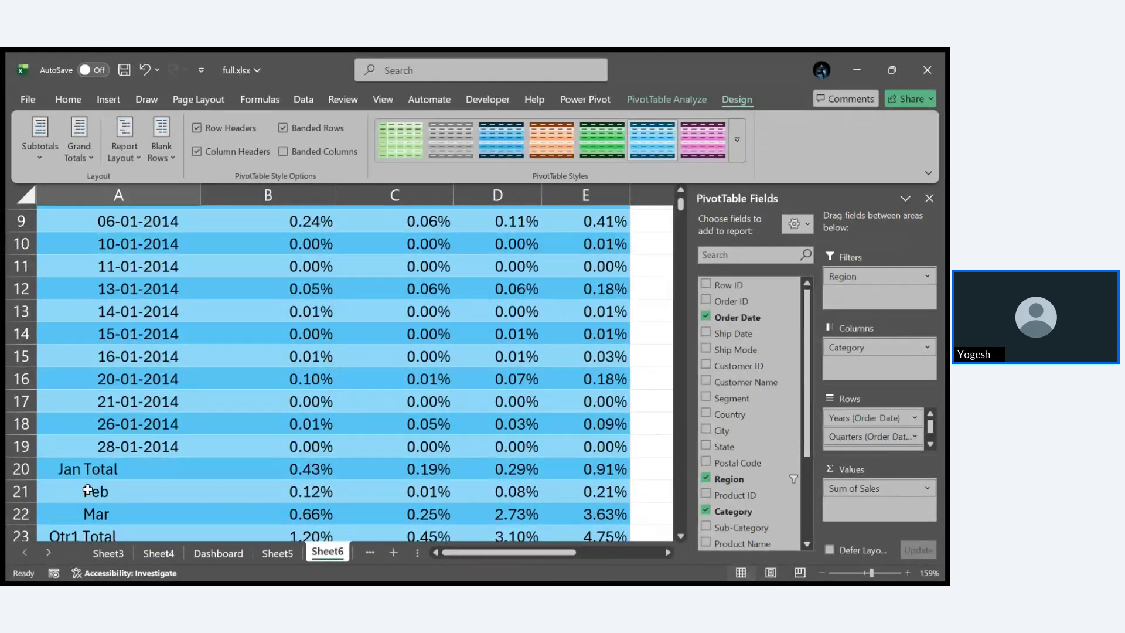
scroll(171, 474, down, 3)
scroll(171, 474, up, 6)
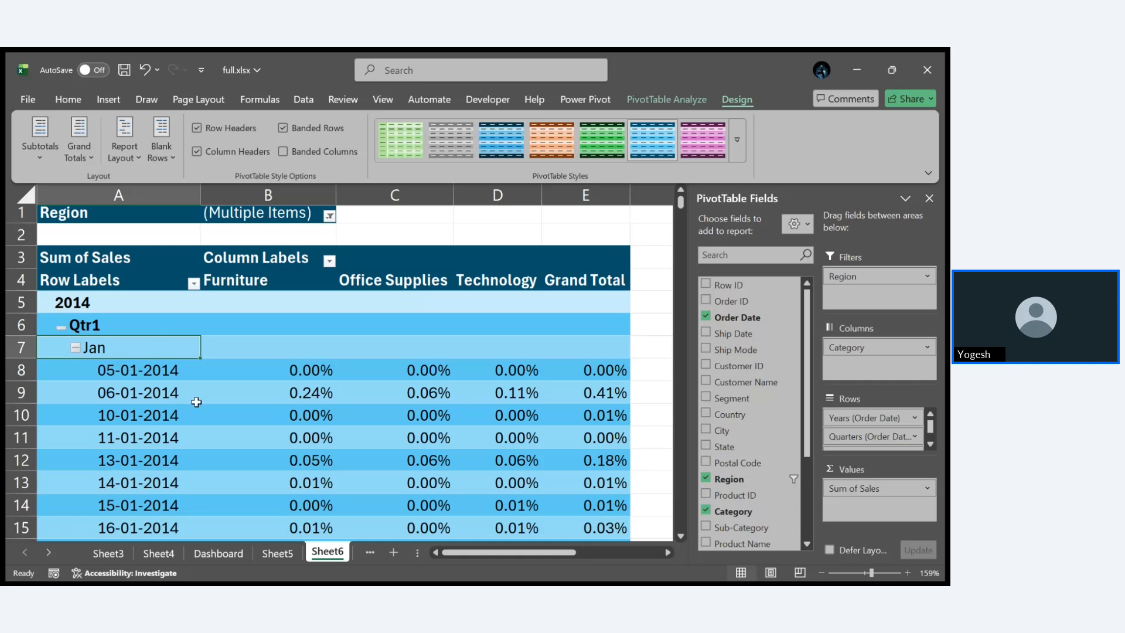
scroll(196, 401, down, 4)
scroll(196, 402, up, 1)
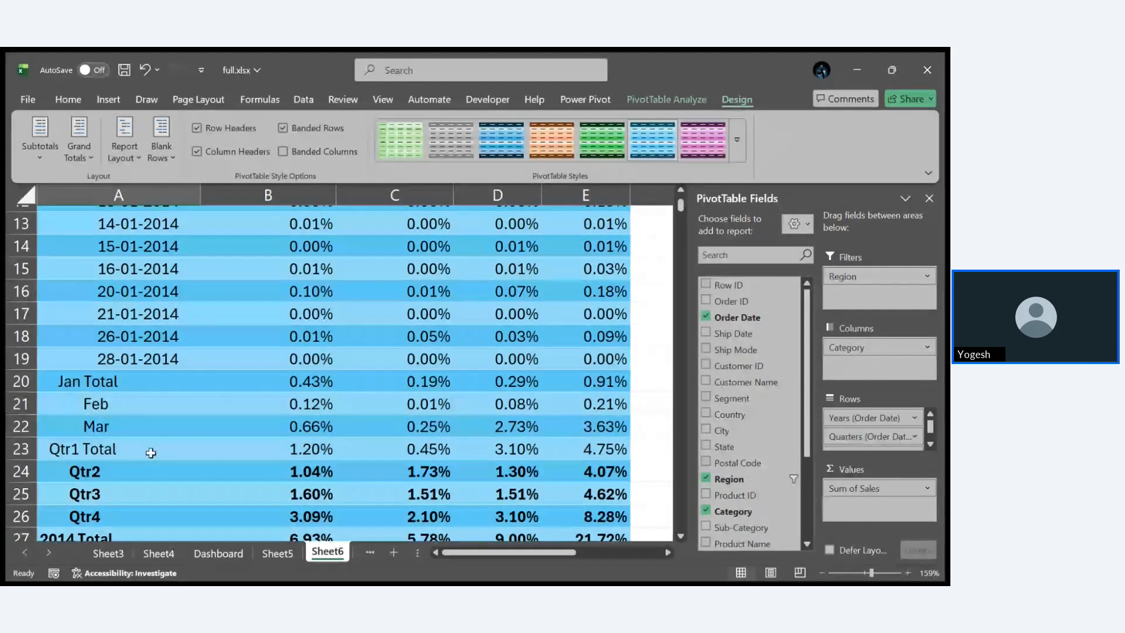
Step: Show all subtotals at the top of each group, and collapse Qtr1 and 2014
click(89, 198)
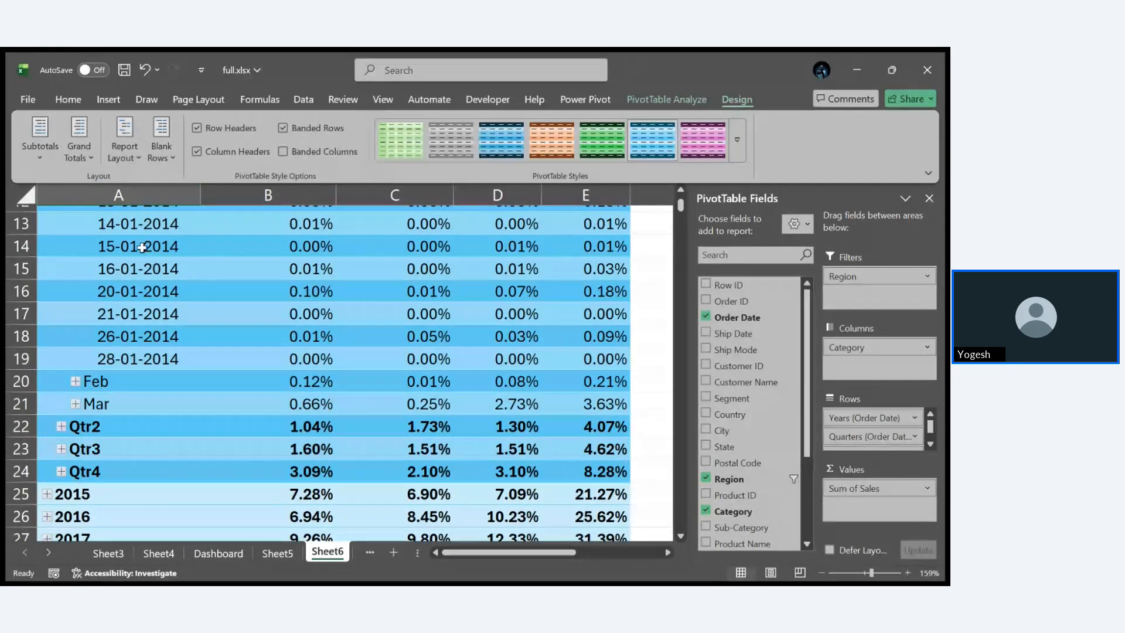
scroll(358, 324, up, 3)
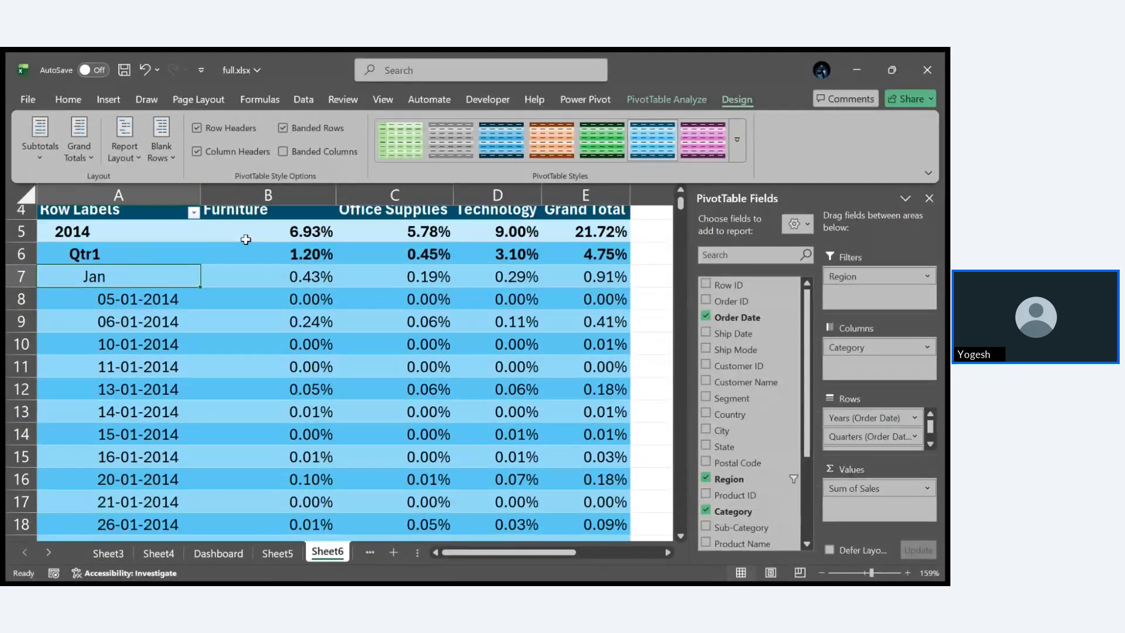
scroll(144, 270, up, 1)
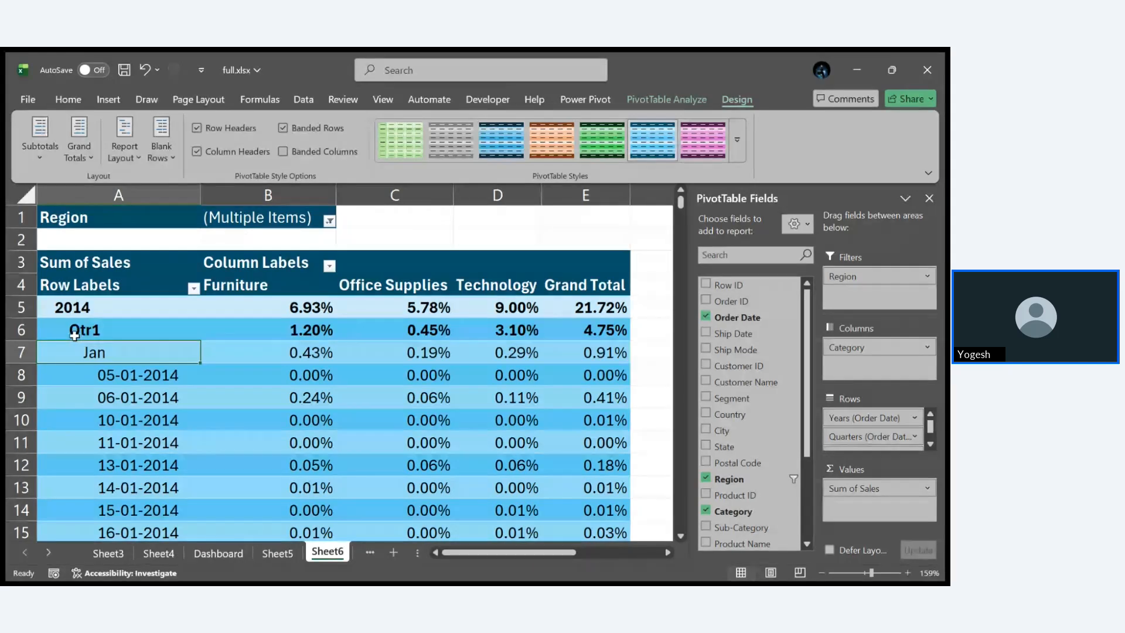
double_click(76, 330)
click(47, 307)
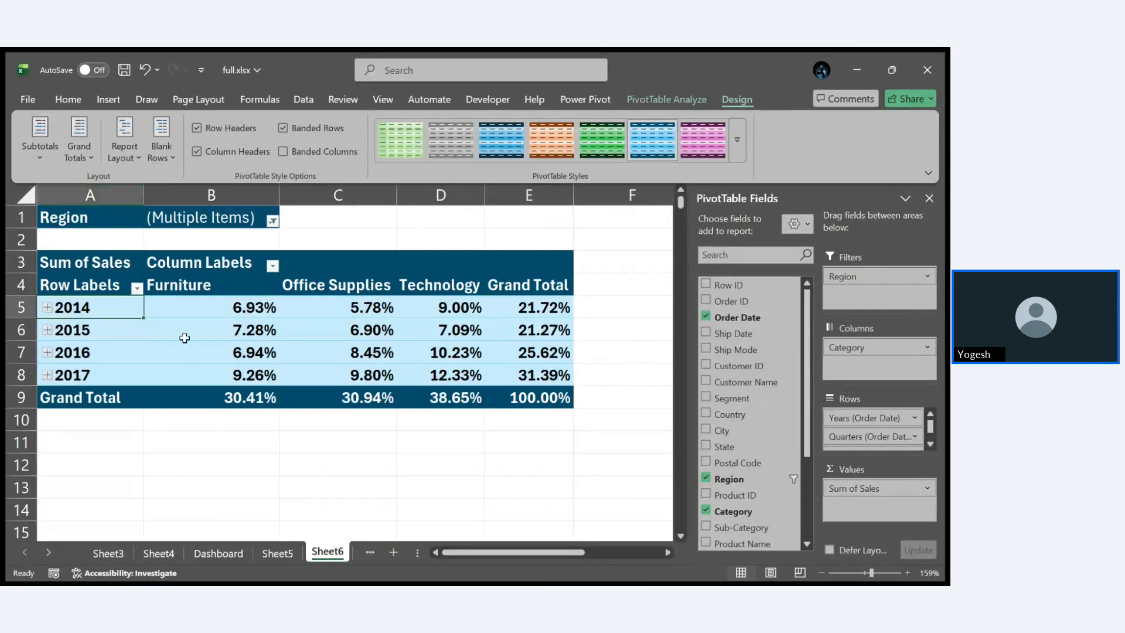
Step: Expand 2014 into quarters, show its subtotals at the bottom of the group, and return them to the top
click(47, 308)
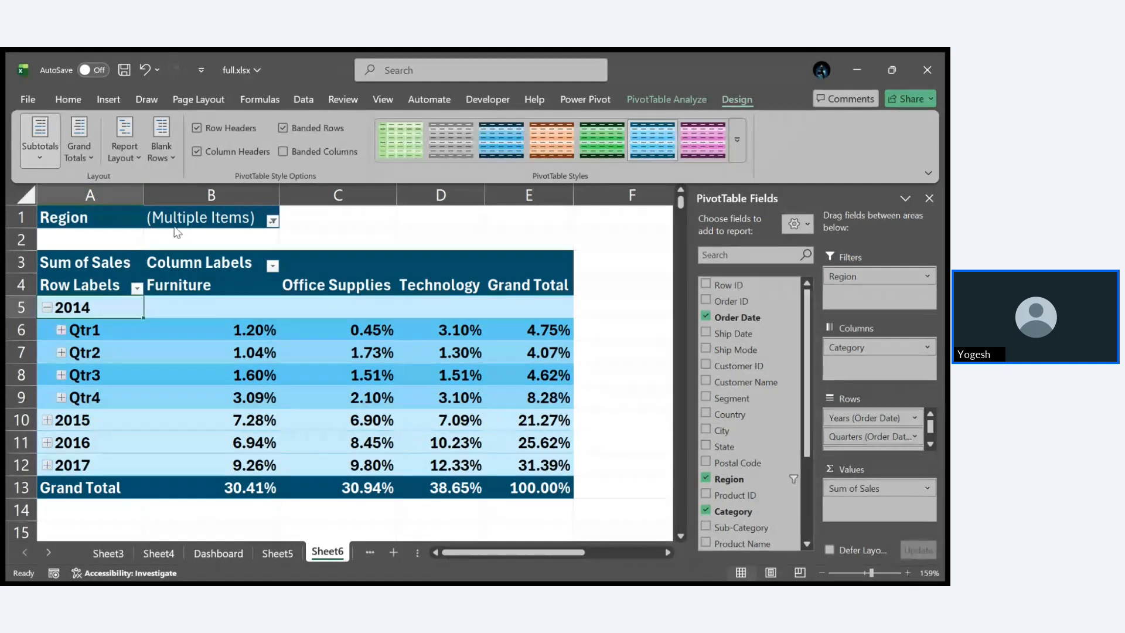
click(150, 222)
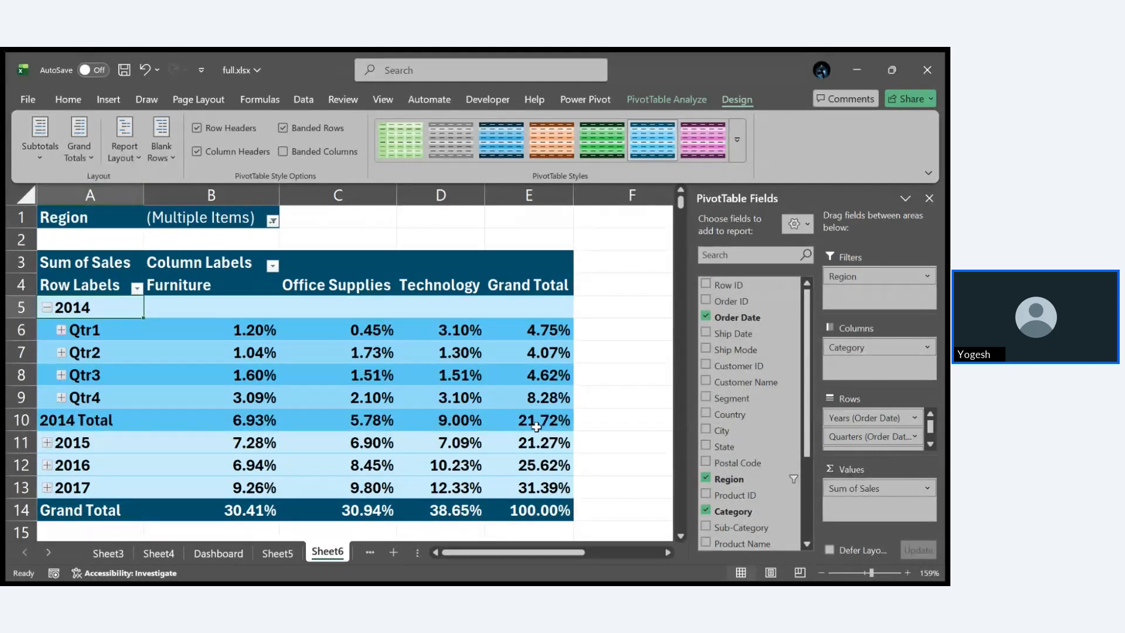
click(55, 158)
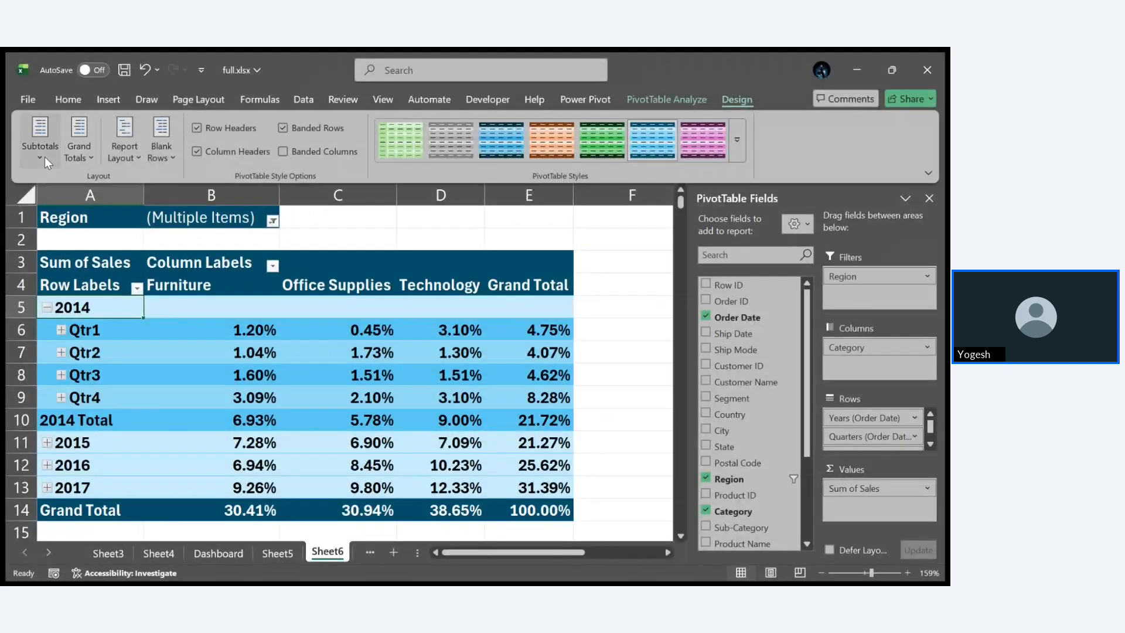
click(143, 248)
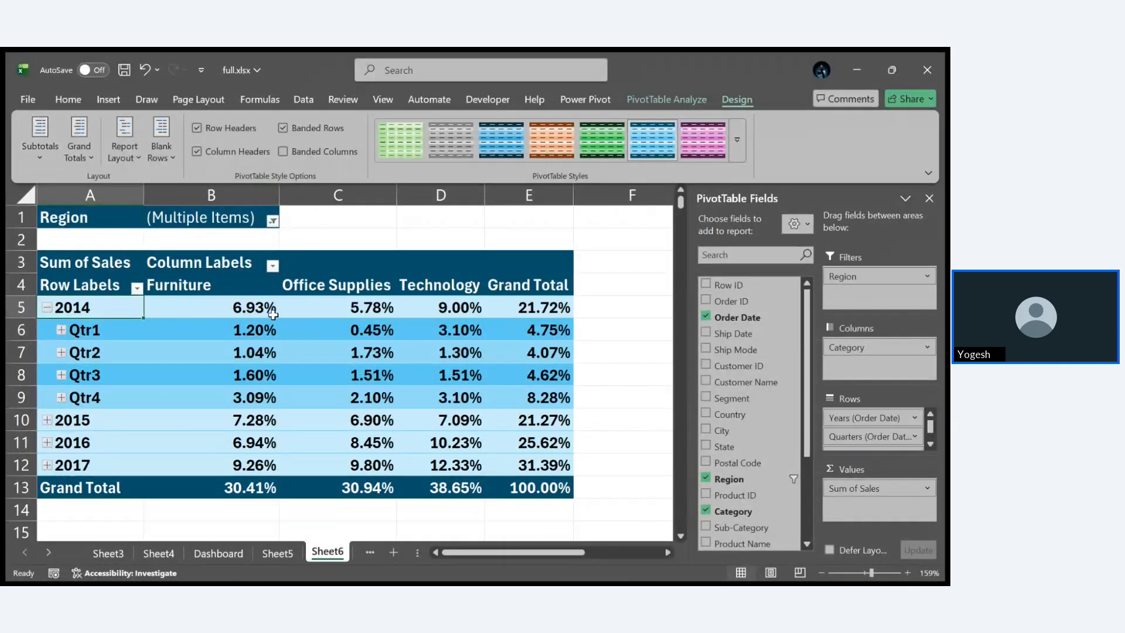
Step: Toggle the 2014 quarters to compare its total in both views, leaving 2014 collapsed
click(47, 307)
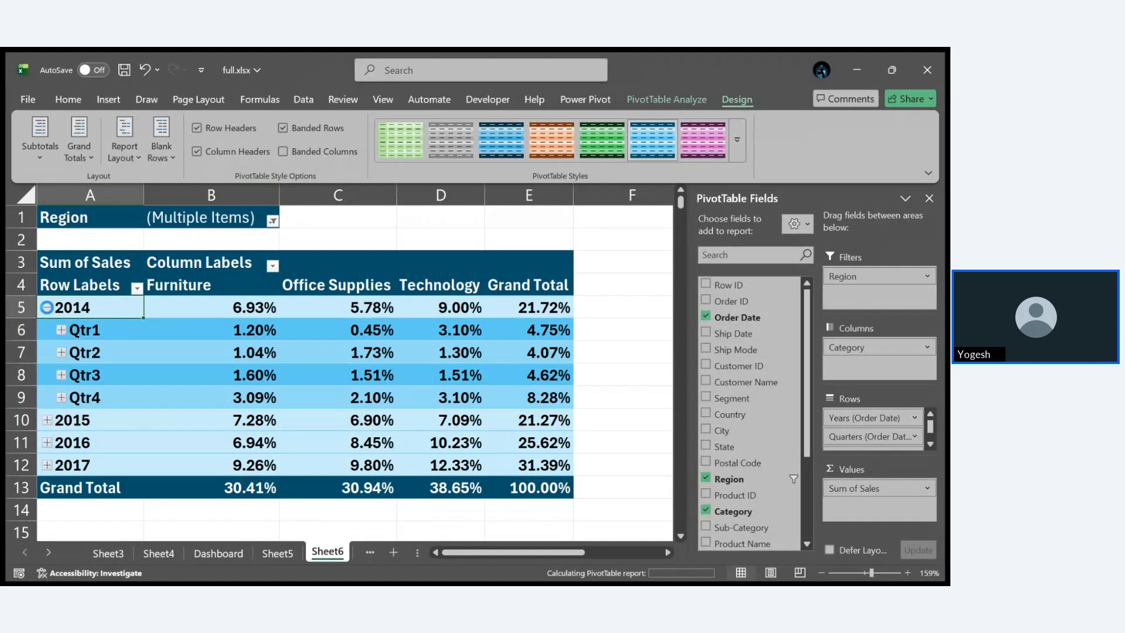
click(47, 307)
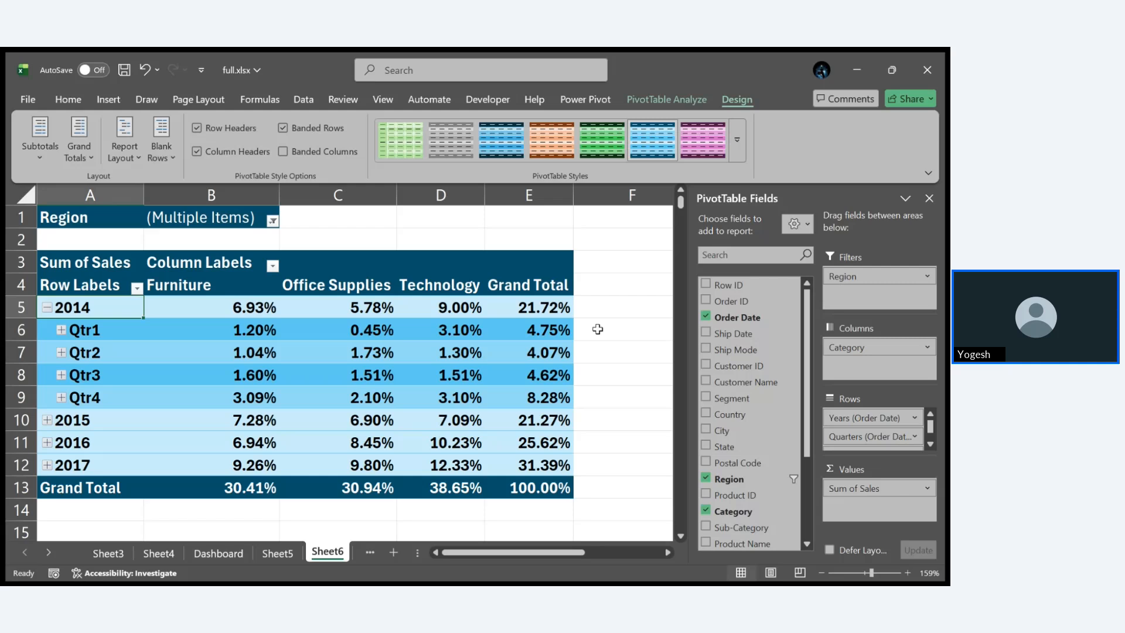
click(47, 307)
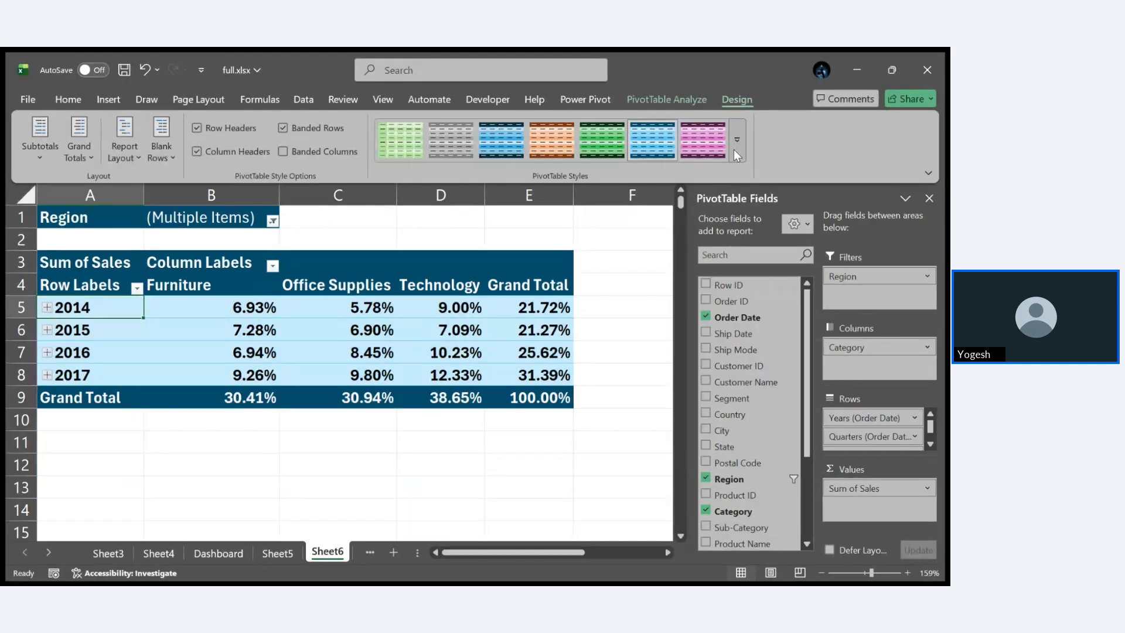
Step: Try dark blue and light orange styles on the PivotTable, and apply the plain white style with thin grey borders
click(378, 156)
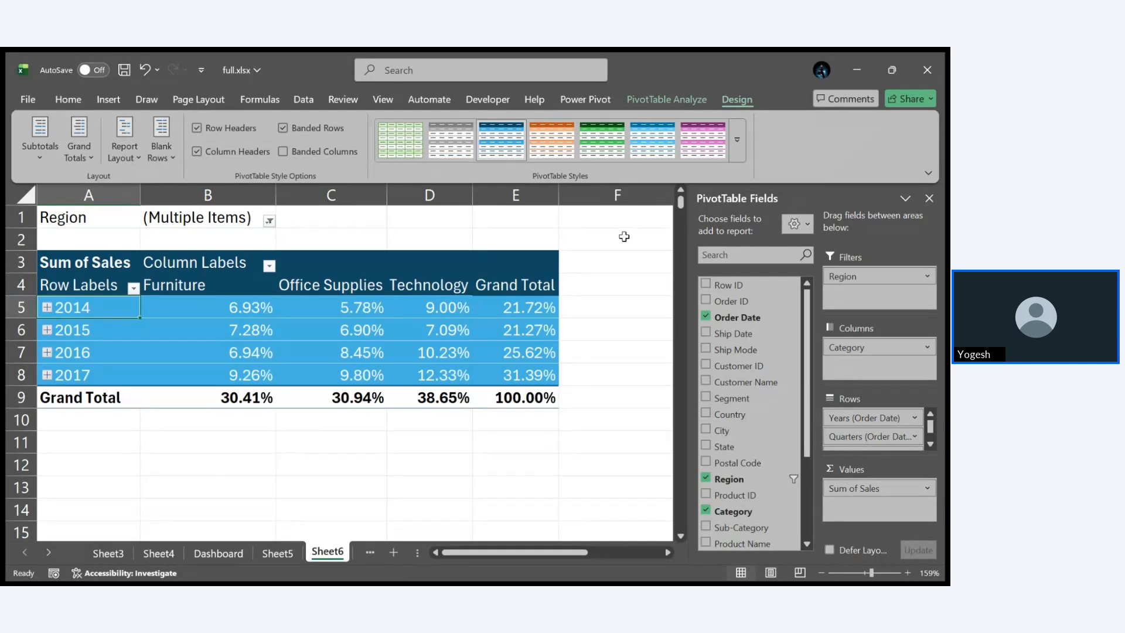
click(737, 142)
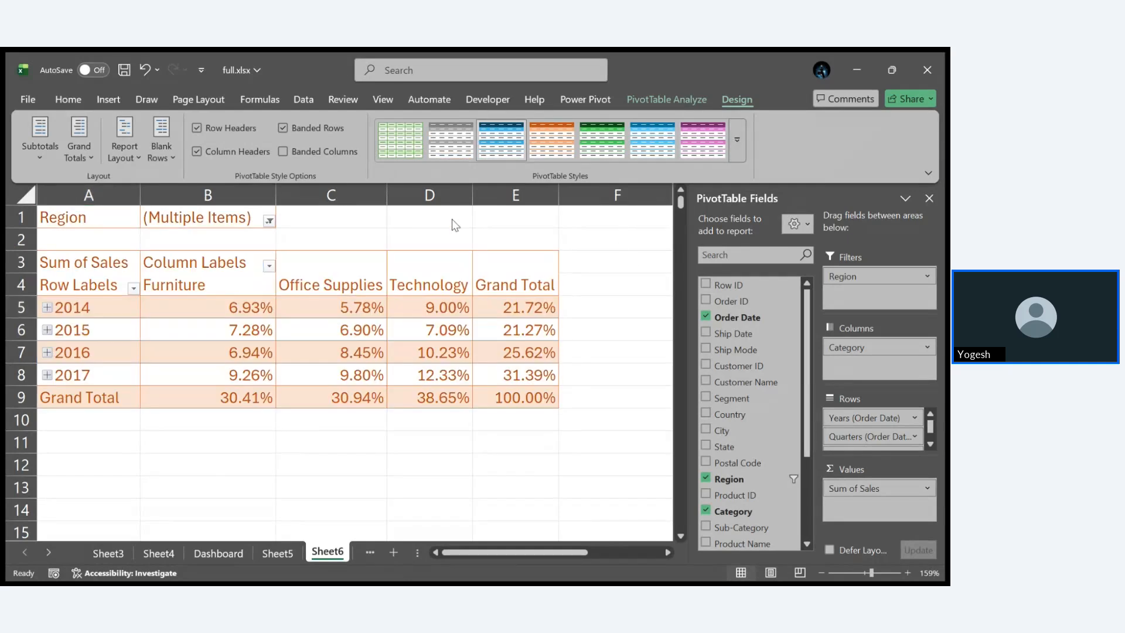
click(316, 462)
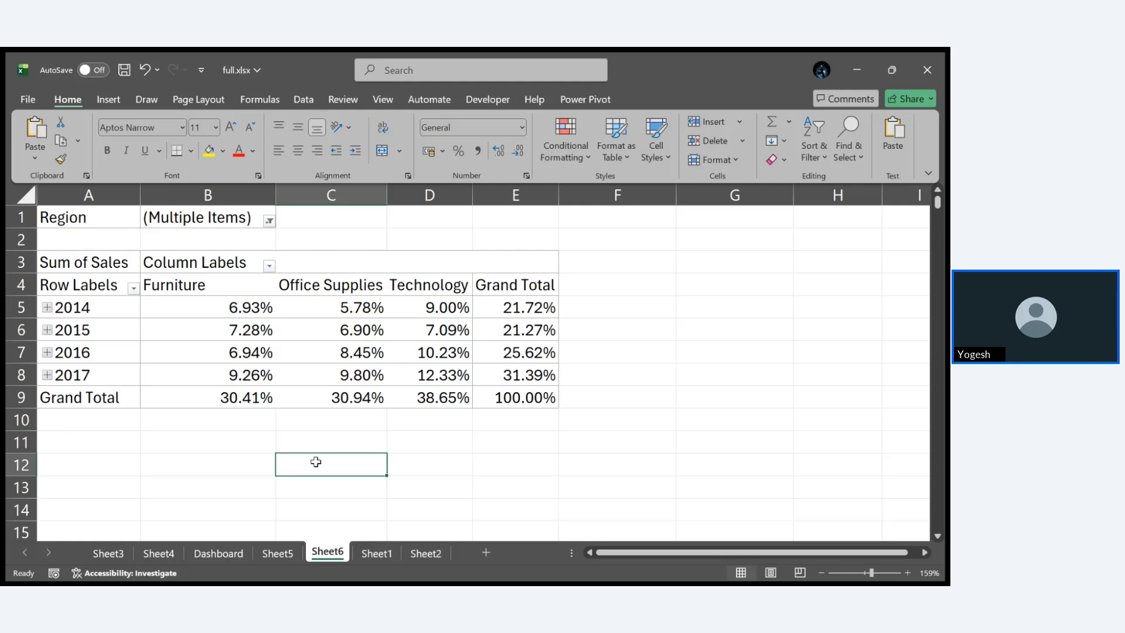
Step: Hide and restore the PivotTable's field list, and do the same with the expand/collapse buttons beside the years
click(310, 347)
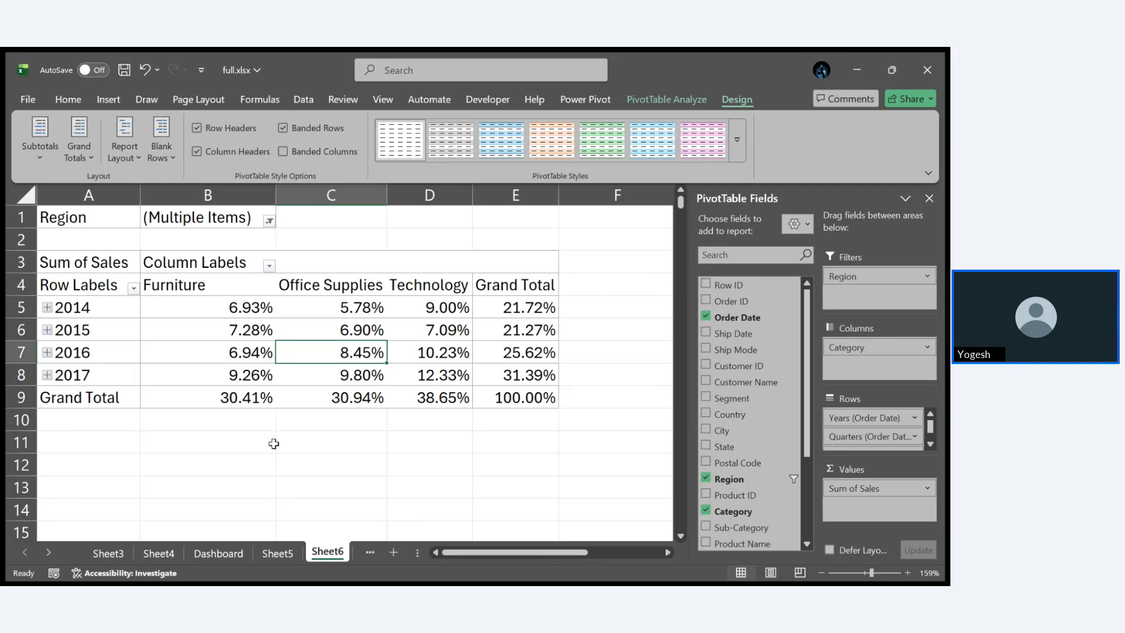
click(677, 103)
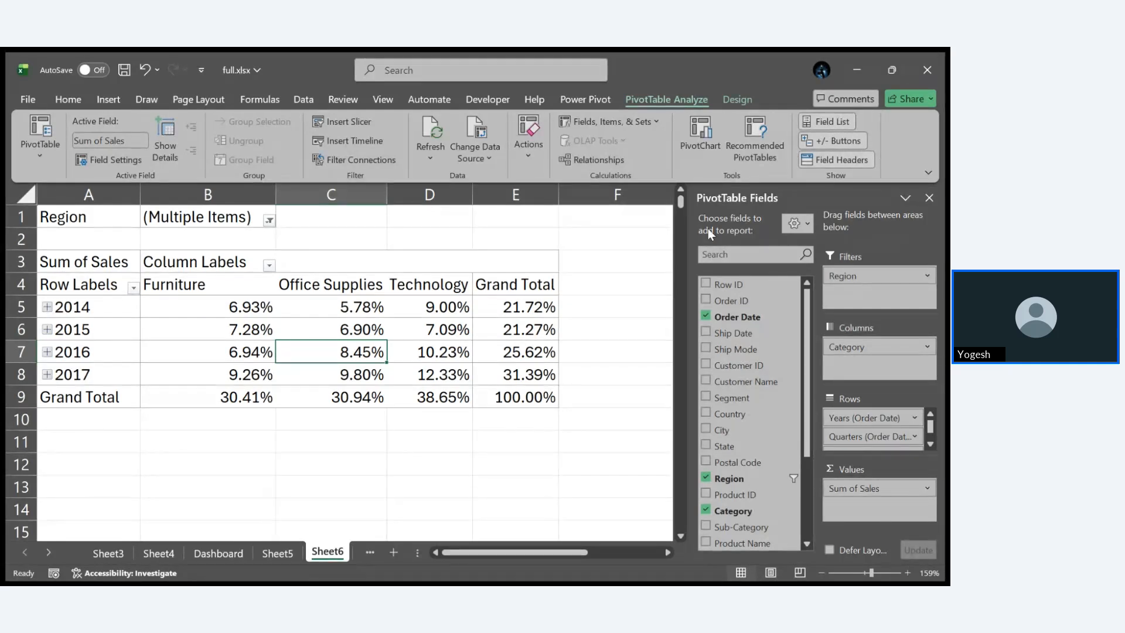
click(822, 118)
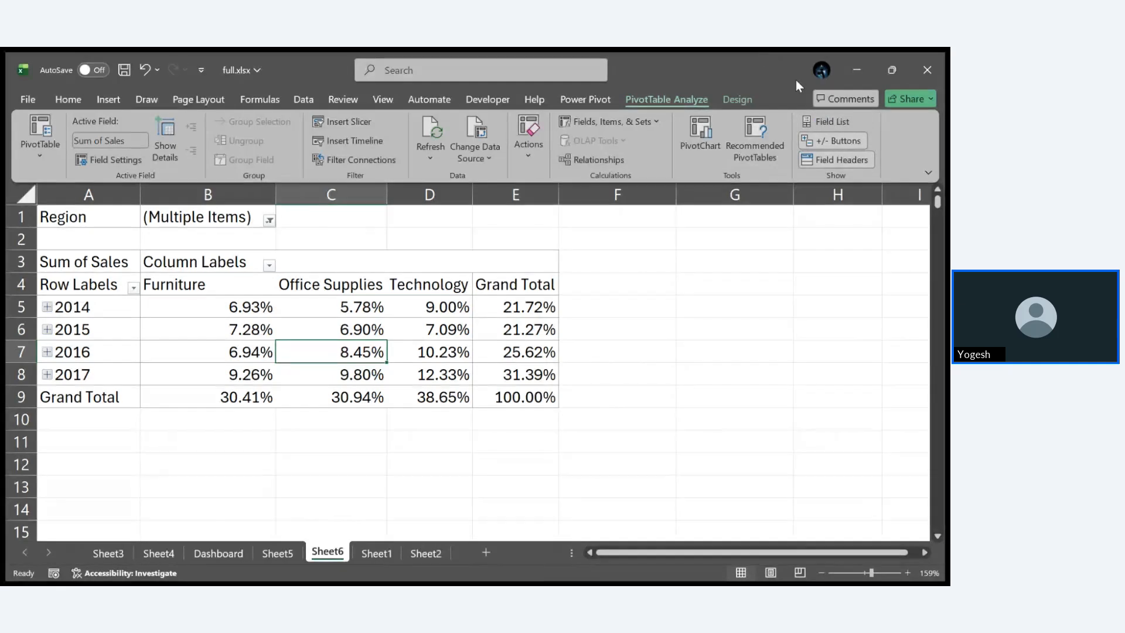
click(841, 123)
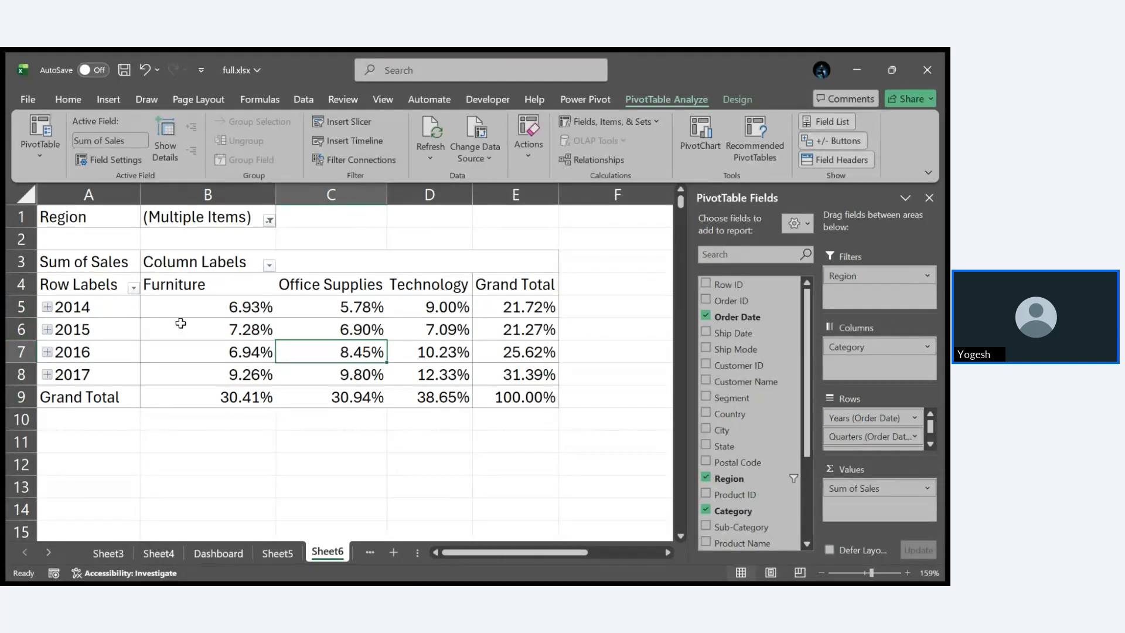
click(845, 141)
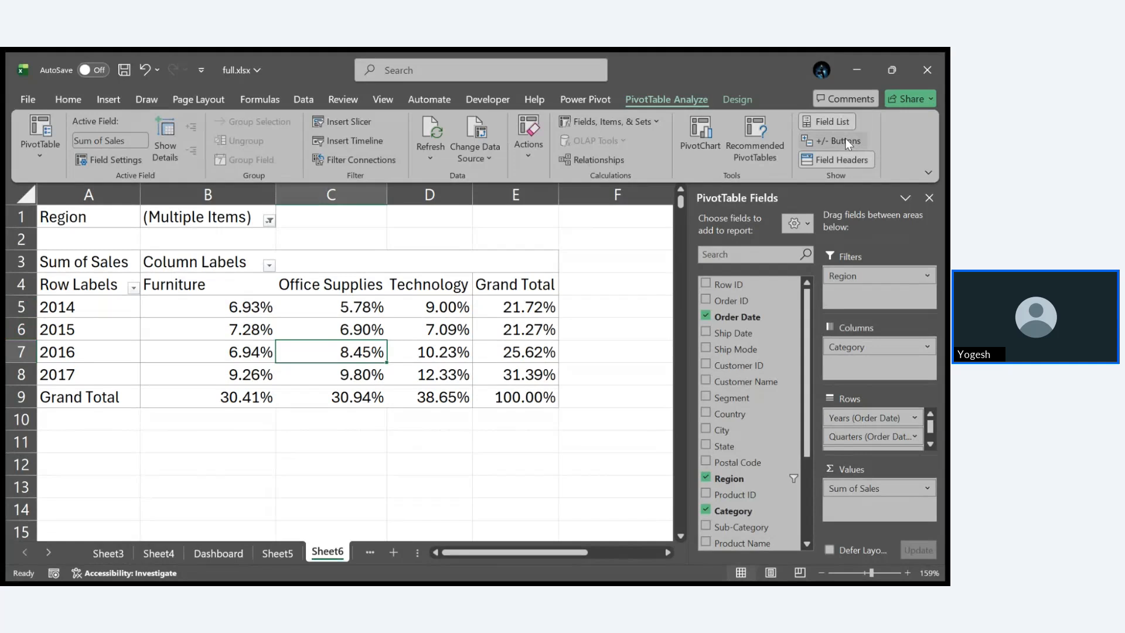
click(844, 141)
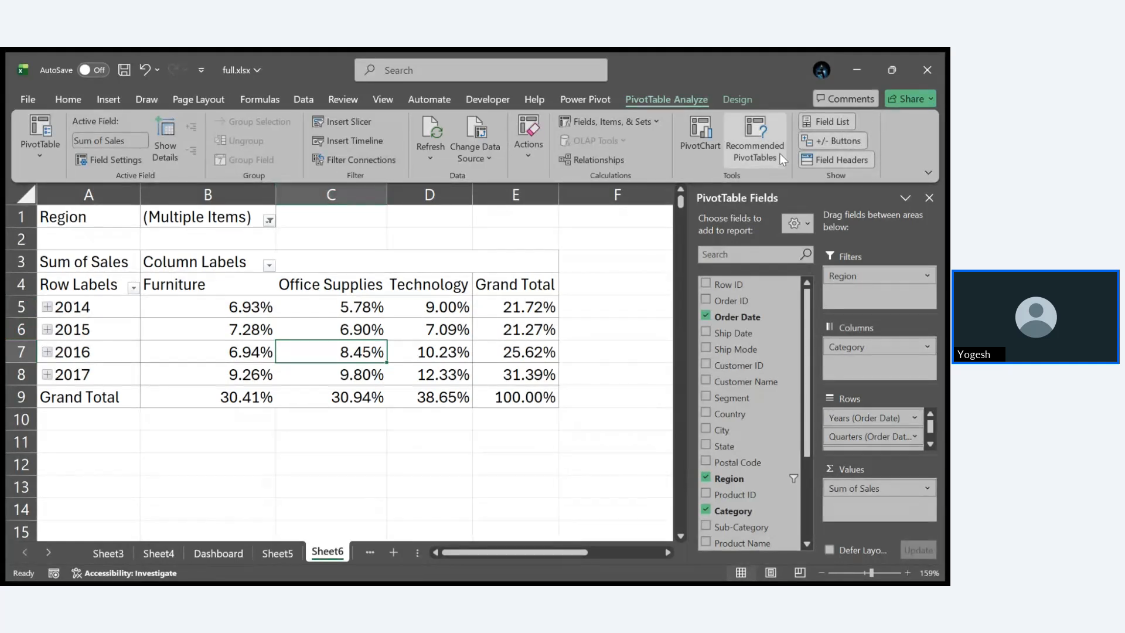
Step: Toggle the PivotTable's field headers off and on twice, leaving the row and column label headers shown
click(818, 161)
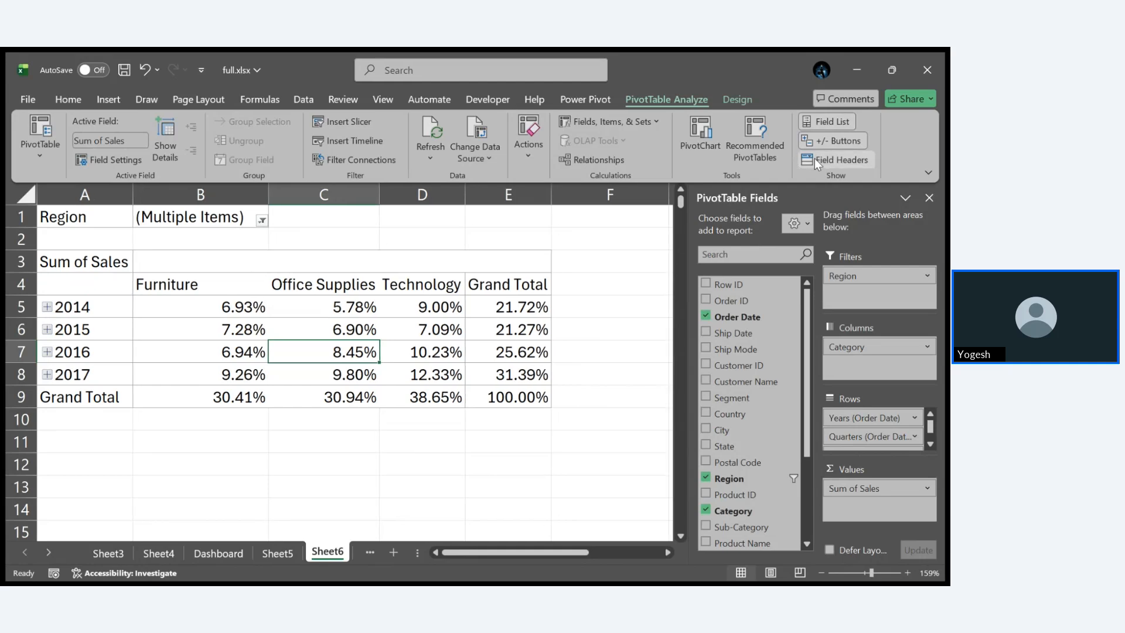
click(819, 161)
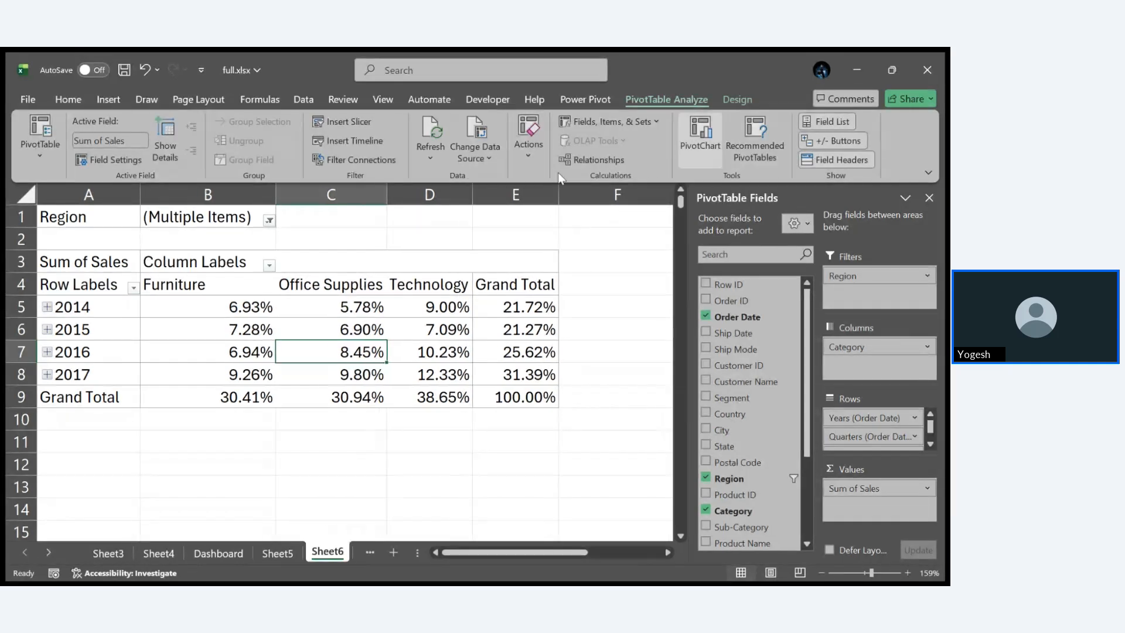
click(853, 160)
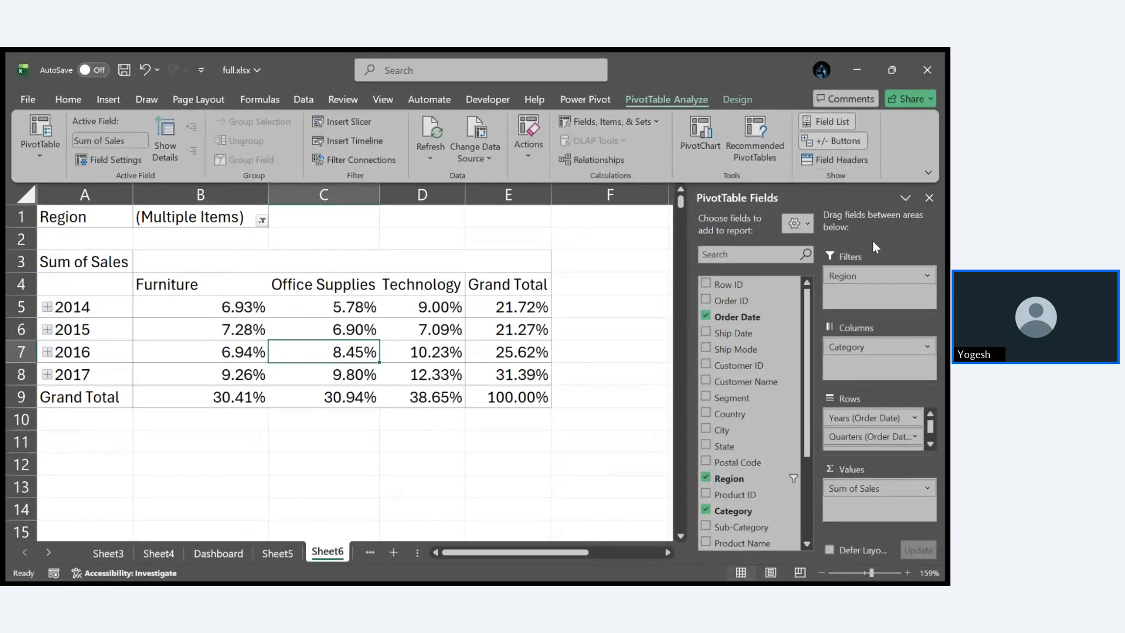
click(859, 160)
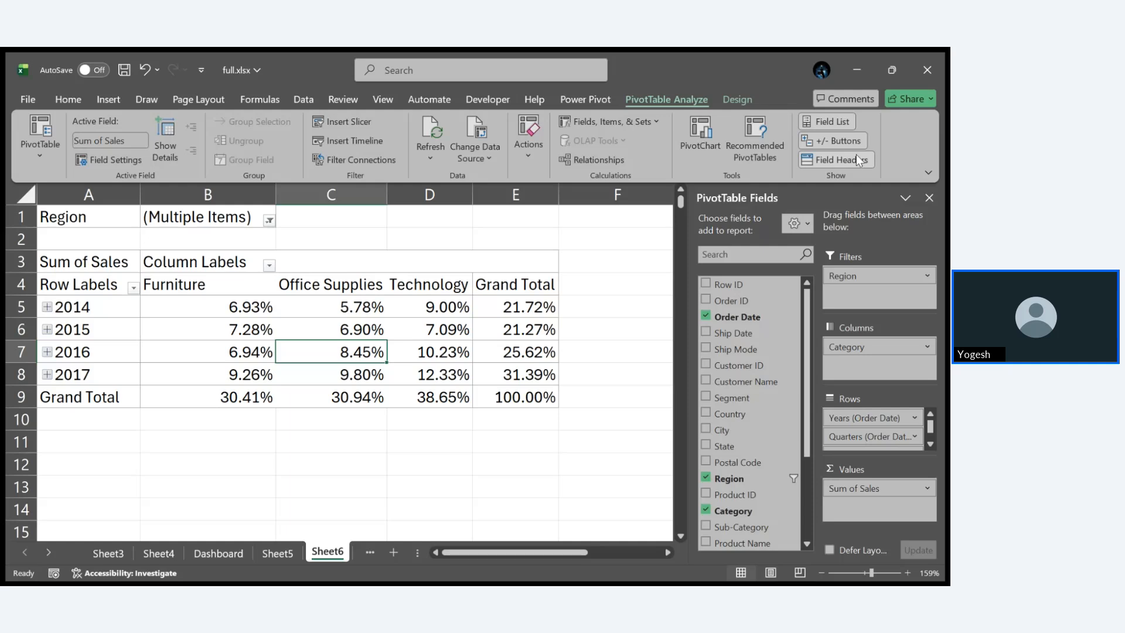
Step: Save the changes to the full.xlsx workbook and close it
key(ctrl+s)
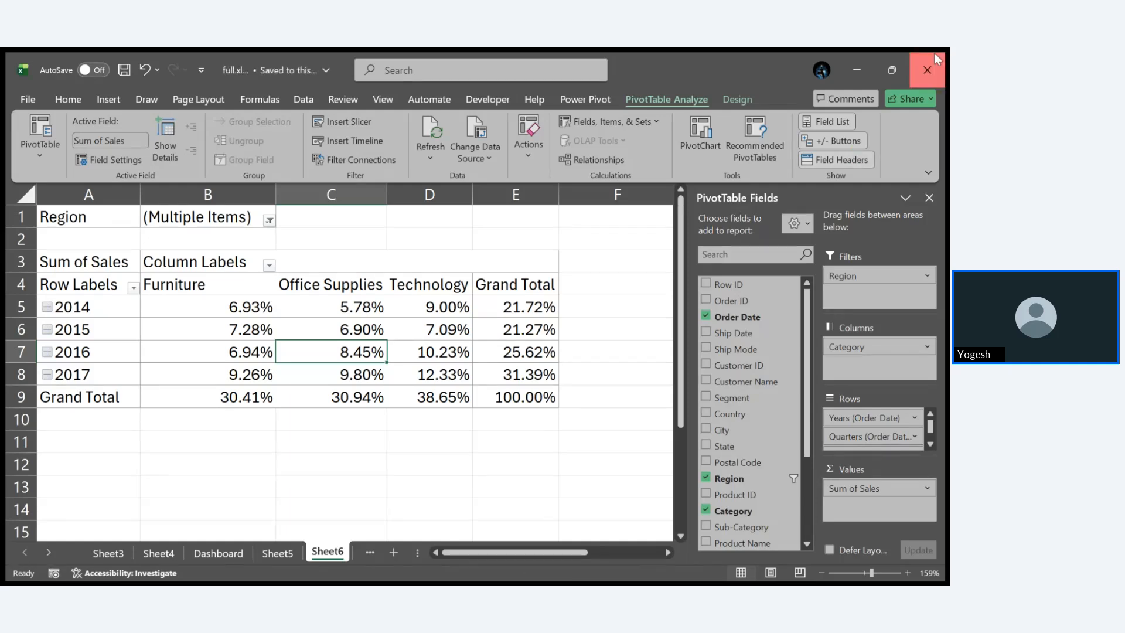
click(936, 57)
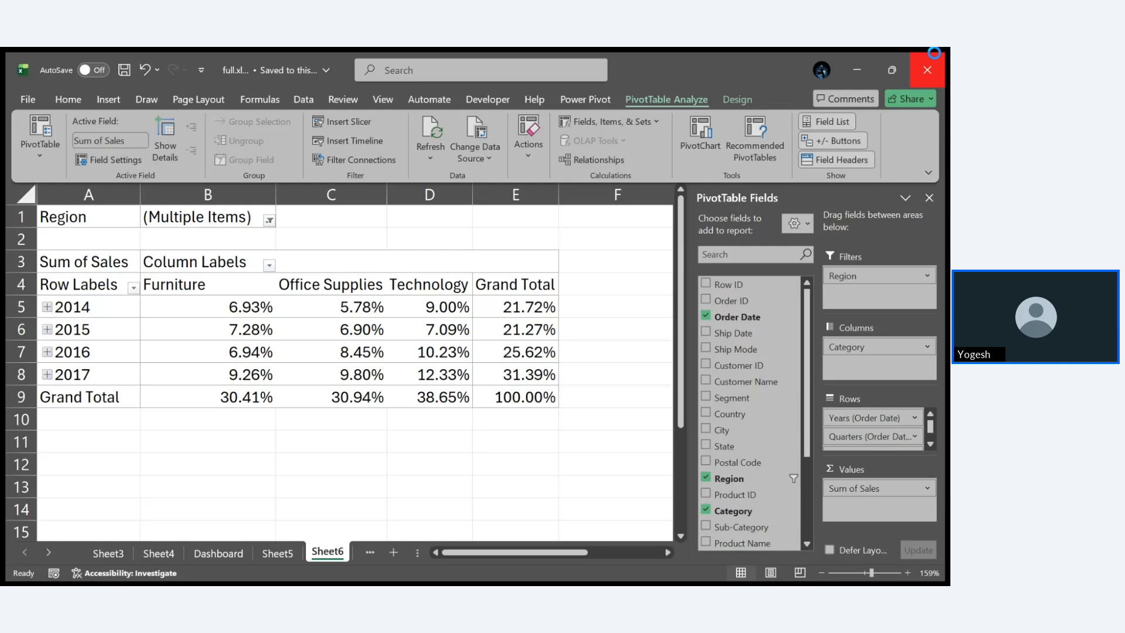
click(934, 54)
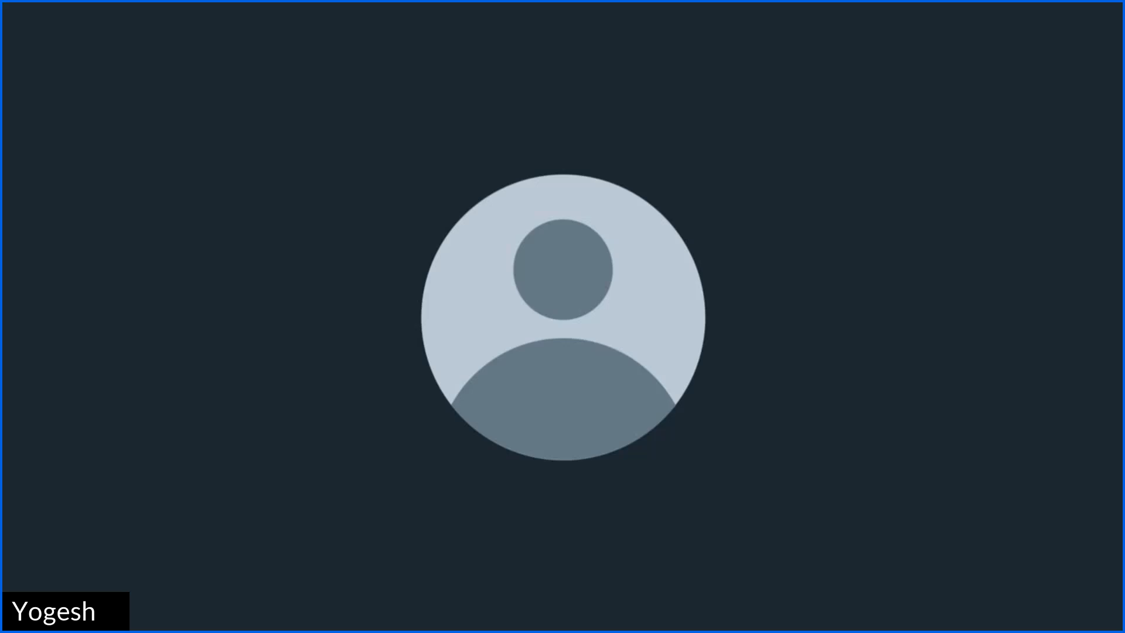